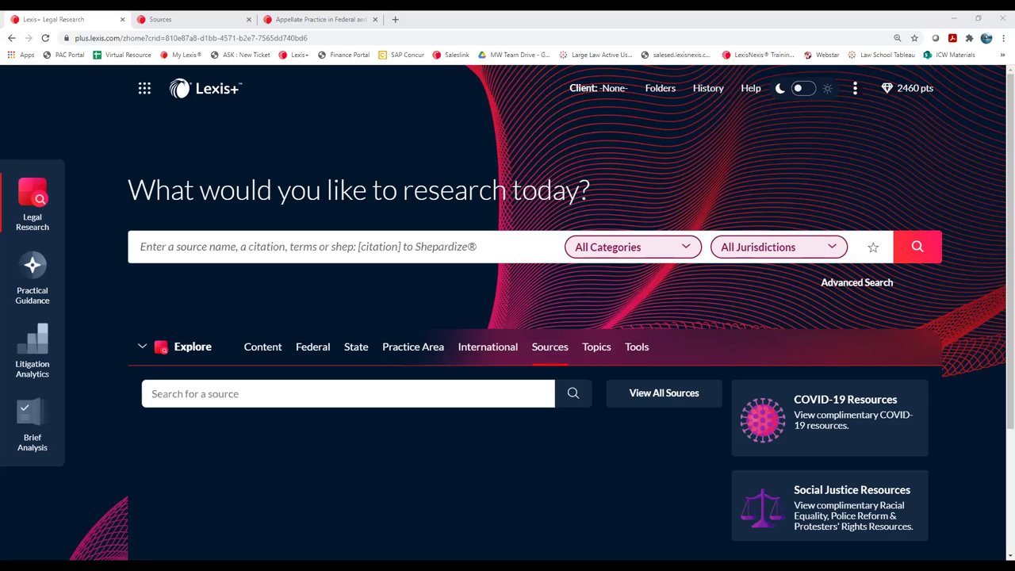
Step: Search the Lexis+ sources for "Appellate"
{"action": "scroll", "coordinate": [526, 411], "scroll_direction": "down", "scroll_amount": 1}
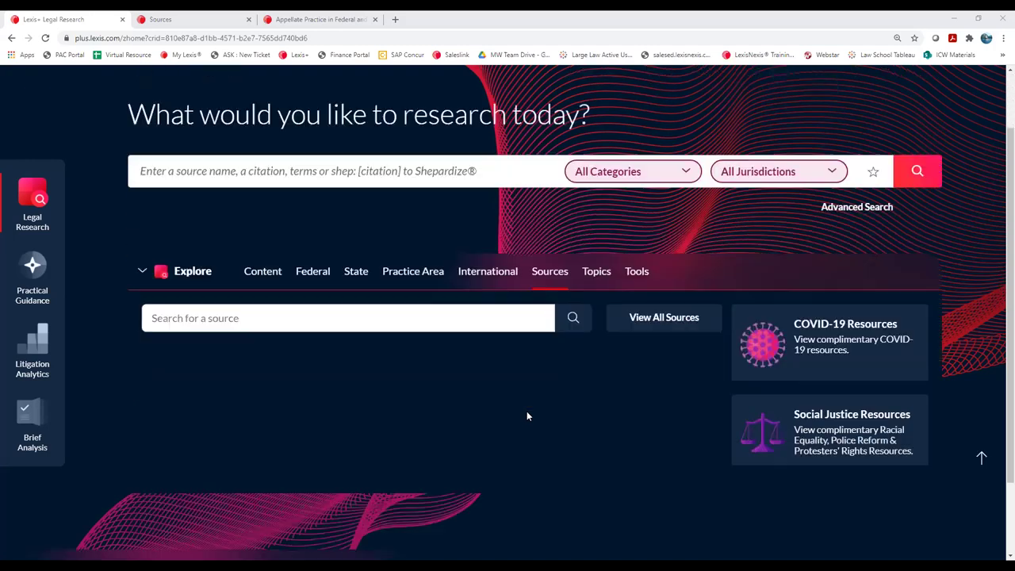
{"action": "left_click", "coordinate": [419, 300]}
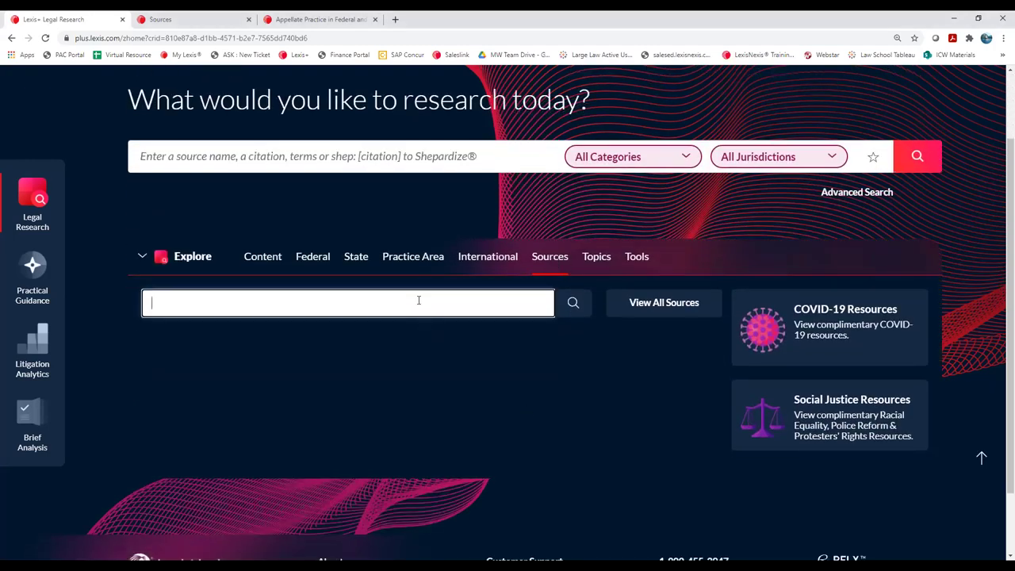
{"action": "type", "text": "Appellate"}
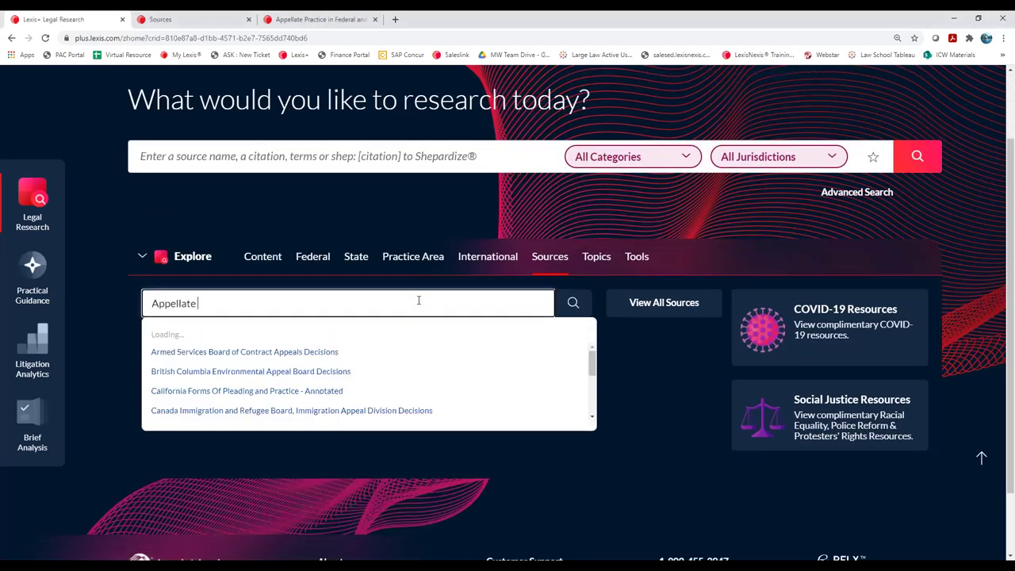
{"action": "key", "text": "Return"}
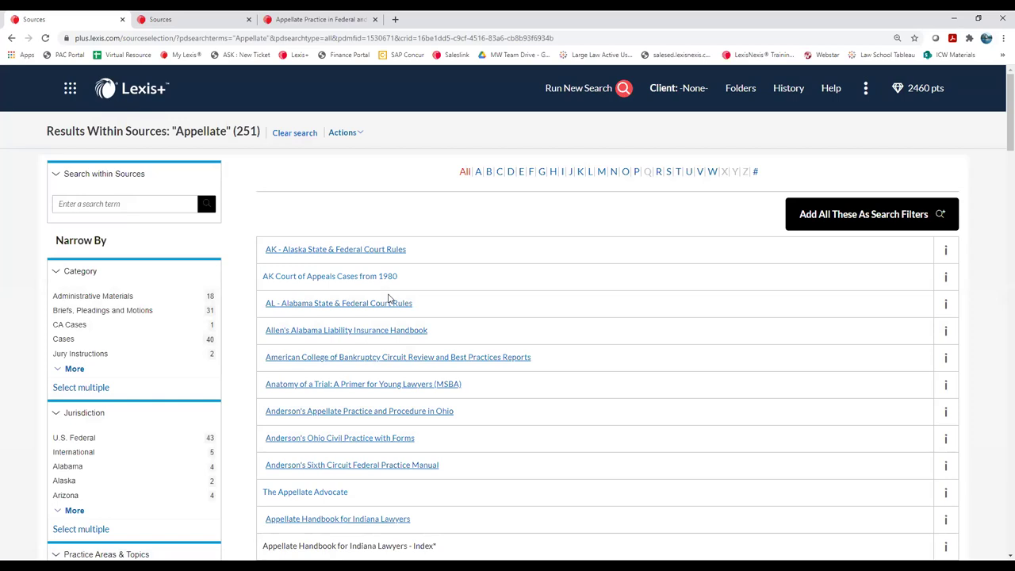
Step: Close the duplicate Sources tab and return to the "Appellate" source results
{"action": "left_click", "coordinate": [184, 17]}
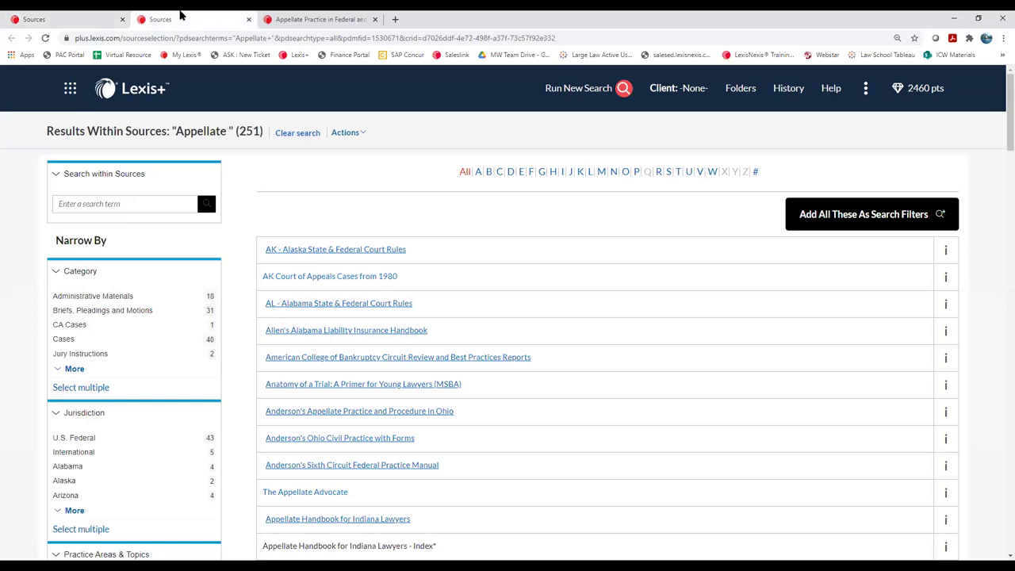
{"action": "left_click", "coordinate": [248, 19]}
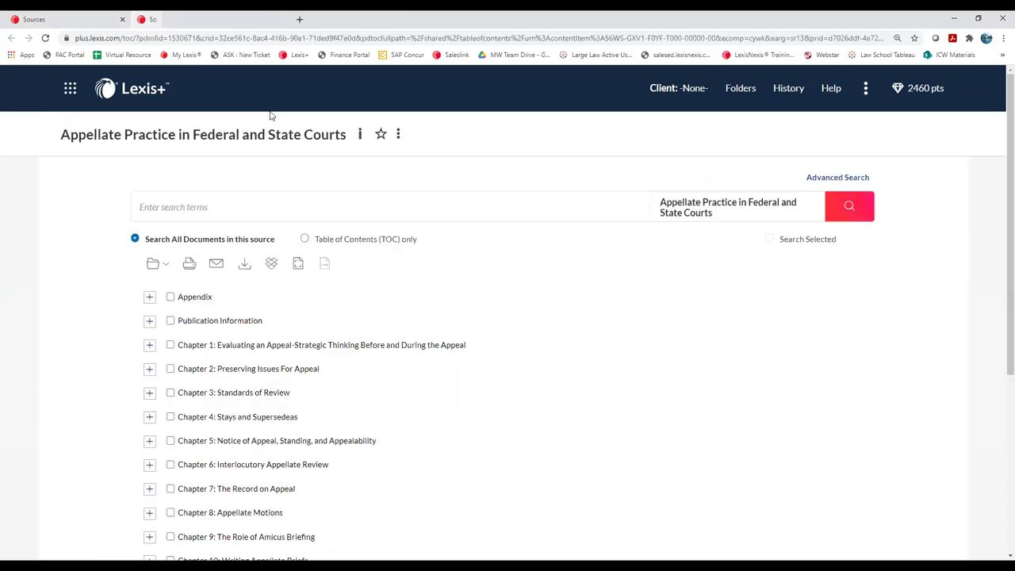
{"action": "left_click", "coordinate": [54, 16]}
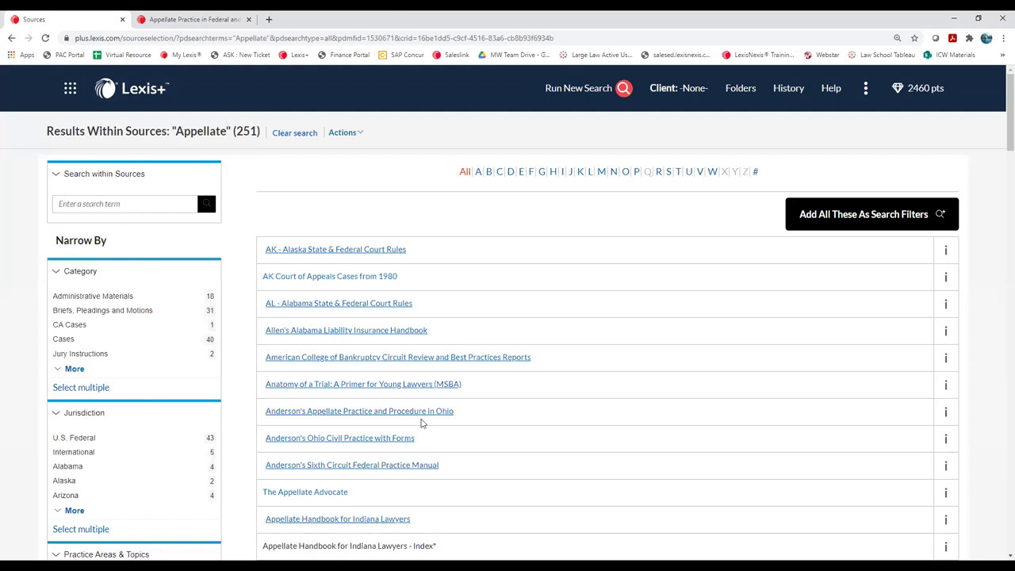
Step: Open The Appellate Advocate from the source results to view its search page, and return to the list
{"action": "scroll", "coordinate": [420, 423], "scroll_direction": "down", "scroll_amount": 2}
{"action": "left_click", "coordinate": [329, 378]}
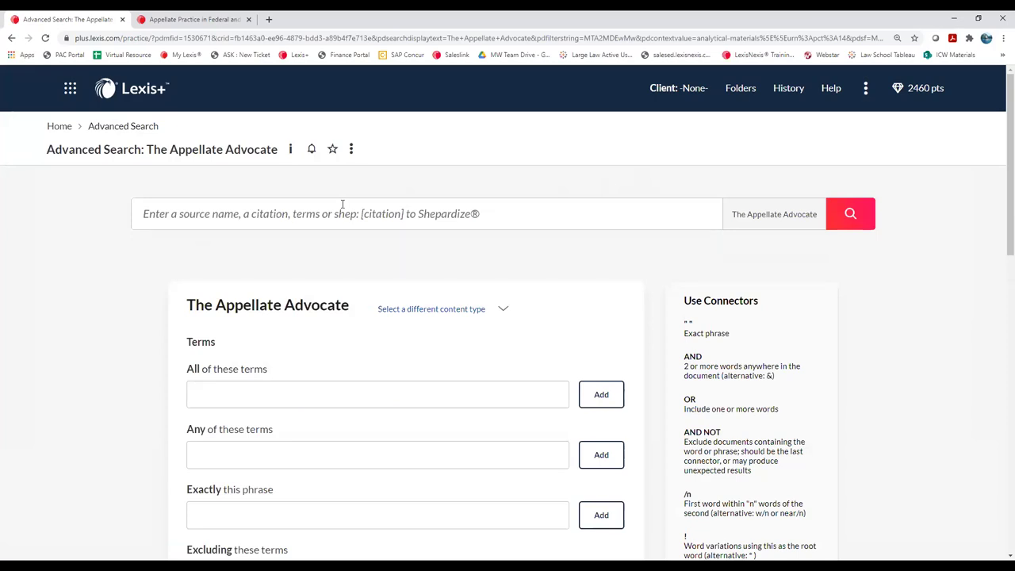
{"action": "left_click", "coordinate": [11, 39]}
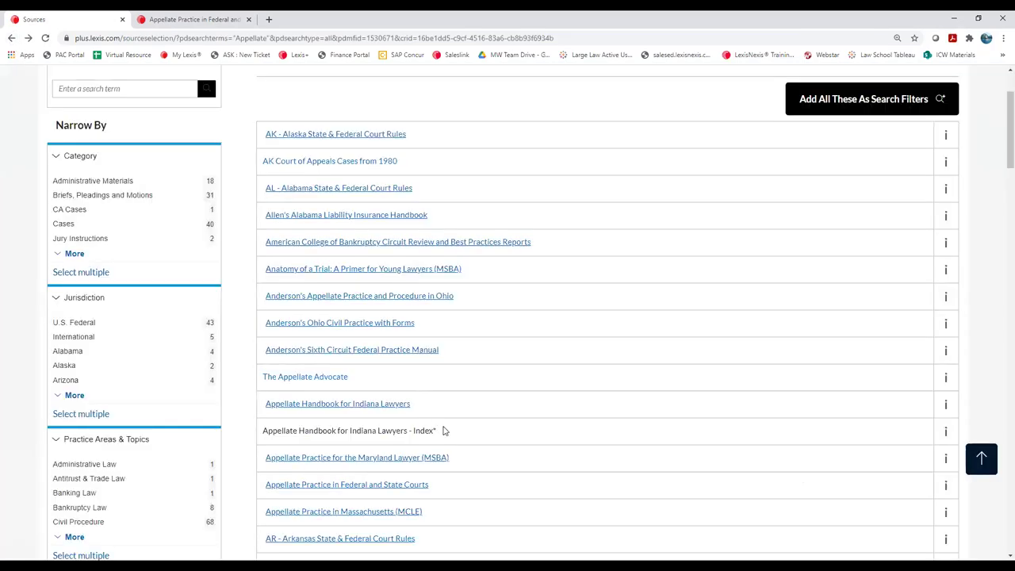
Step: Bring up the table of contents of Appellate Practice in Federal and State Courts and expand Chapters 10 and 11
{"action": "scroll", "coordinate": [458, 448], "scroll_direction": "down", "scroll_amount": 2}
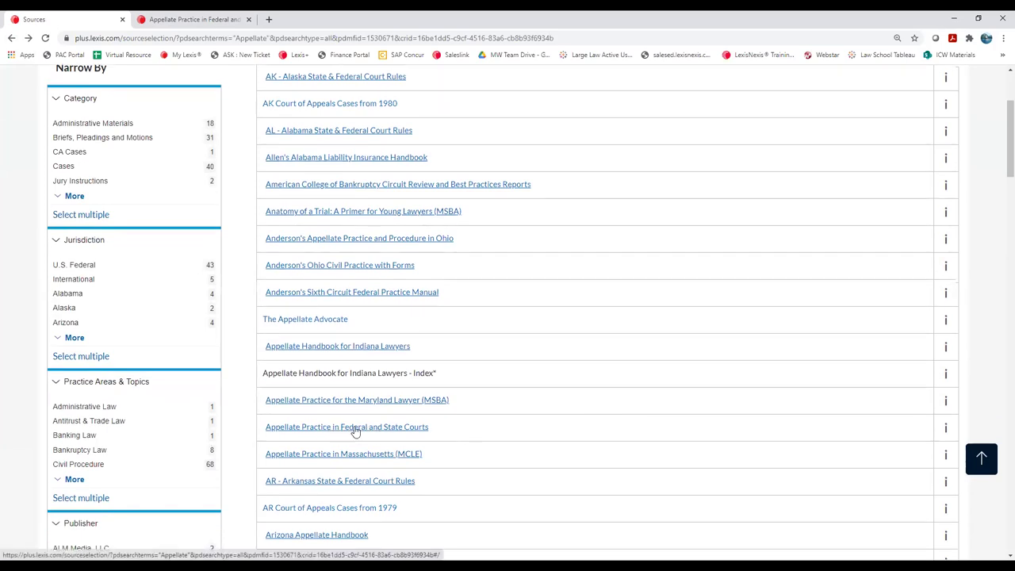
{"action": "left_click", "coordinate": [199, 16]}
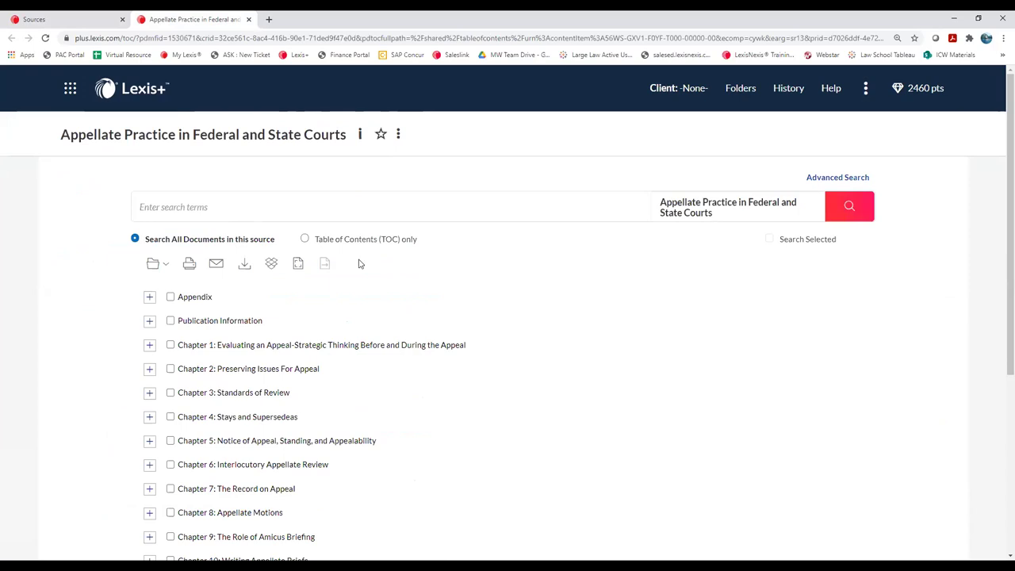
{"action": "scroll", "coordinate": [358, 262], "scroll_direction": "down", "scroll_amount": 2}
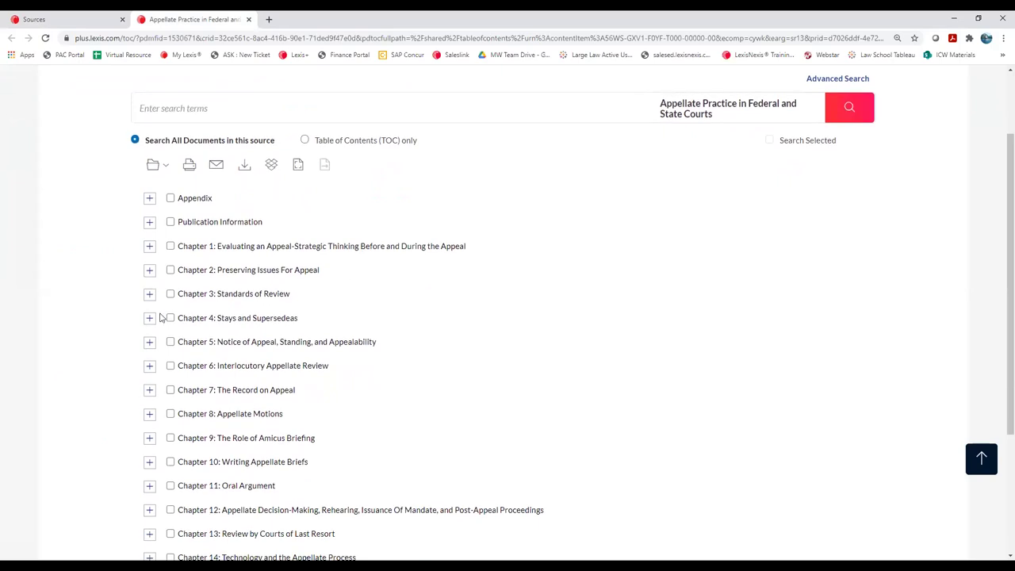
{"action": "scroll", "coordinate": [326, 317], "scroll_direction": "down", "scroll_amount": 1}
{"action": "scroll", "coordinate": [325, 316], "scroll_direction": "down", "scroll_amount": 1}
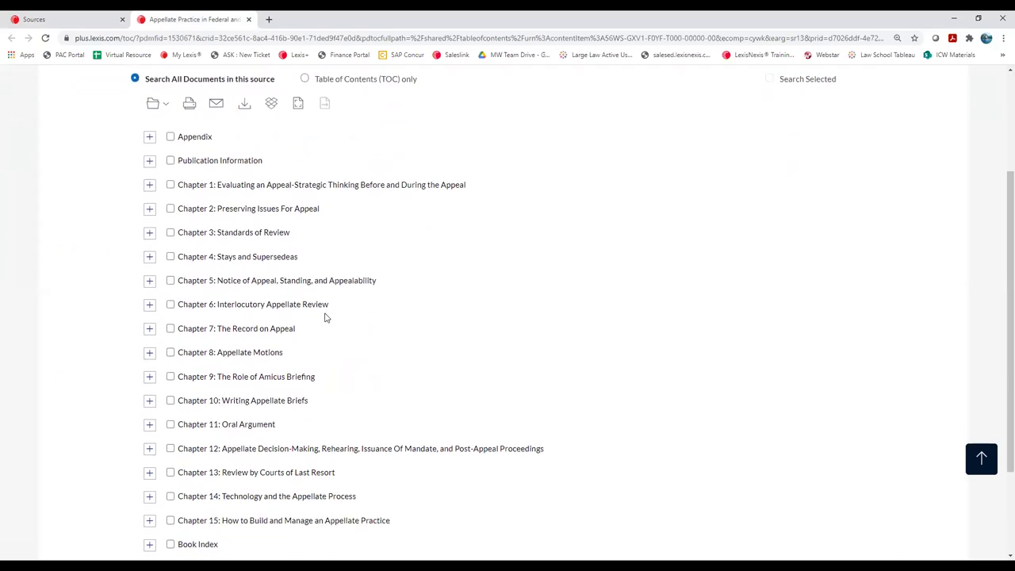
{"action": "left_click", "coordinate": [149, 402]}
{"action": "scroll", "coordinate": [208, 487], "scroll_direction": "down", "scroll_amount": 3}
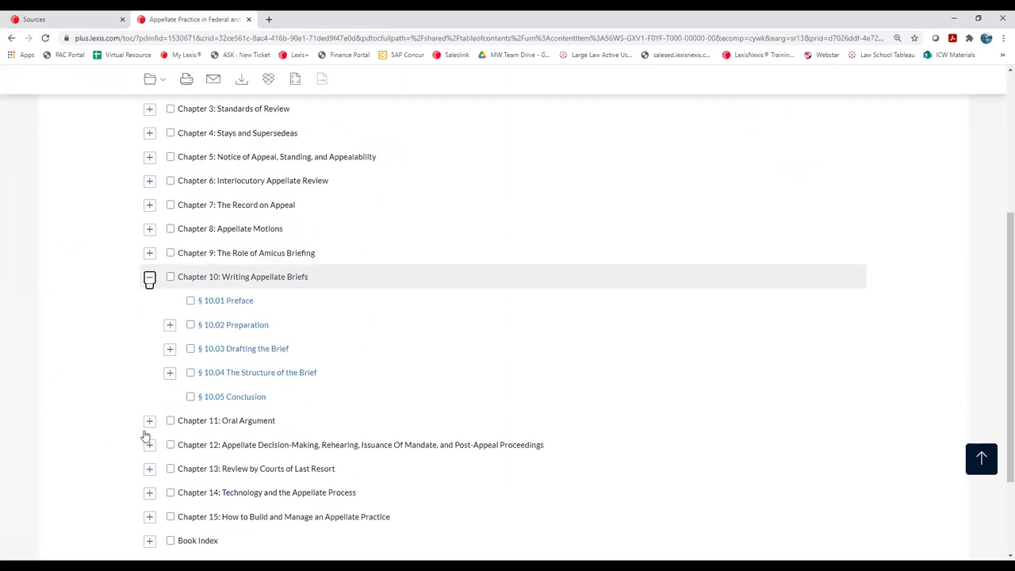
{"action": "left_click", "coordinate": [149, 421]}
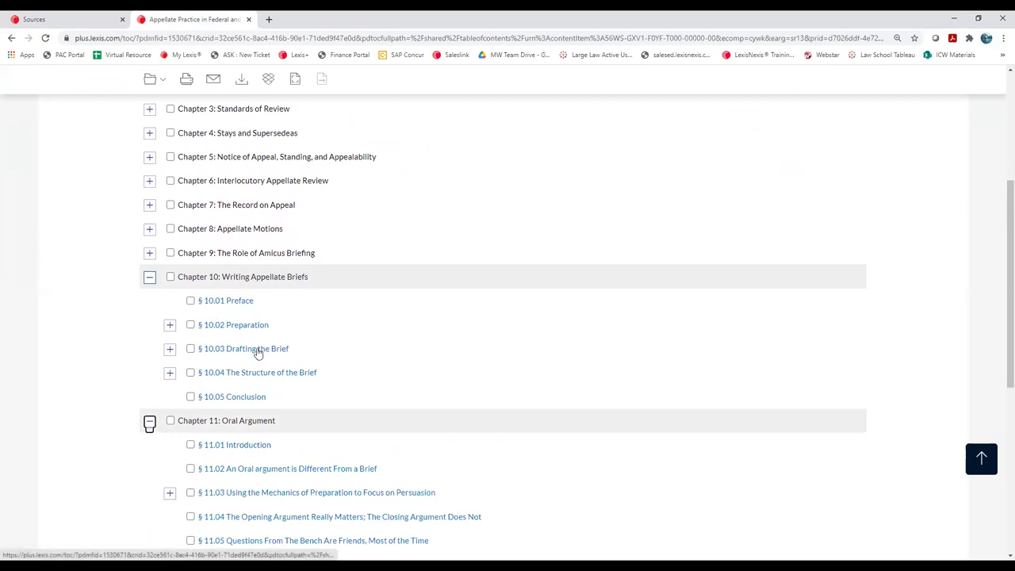
Step: Expand § 10.02 Preparation, § 10.03 Drafting the Brief and its Style Considerations subsection in the table of contents
{"action": "left_click", "coordinate": [169, 325]}
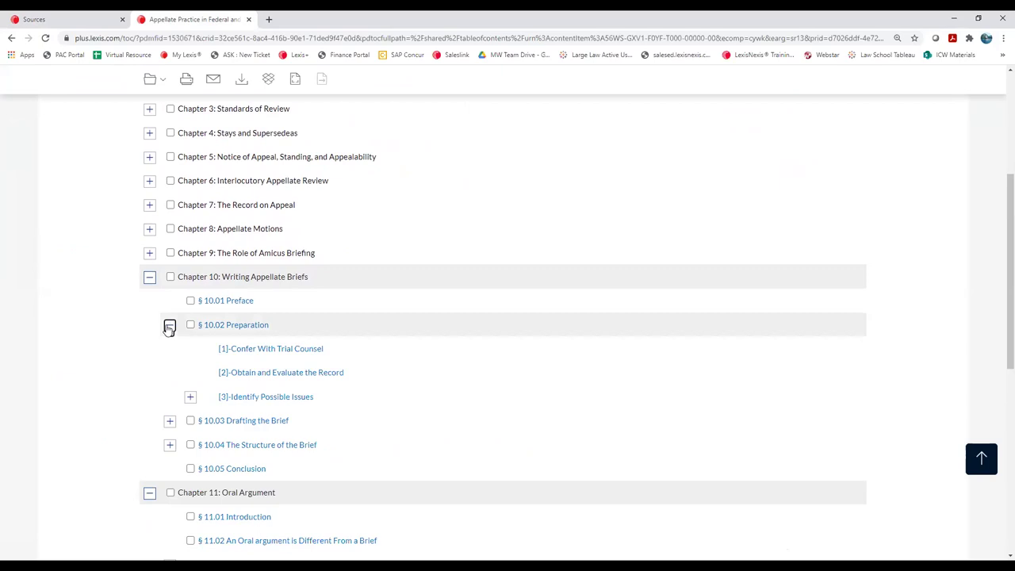
{"action": "left_click", "coordinate": [169, 422]}
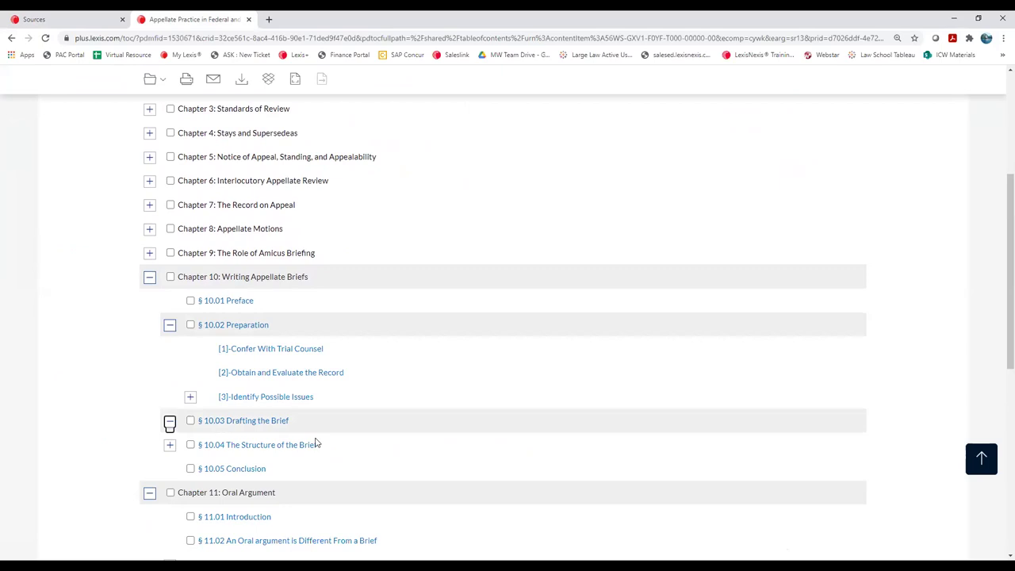
{"action": "scroll", "coordinate": [261, 443], "scroll_direction": "down", "scroll_amount": 1}
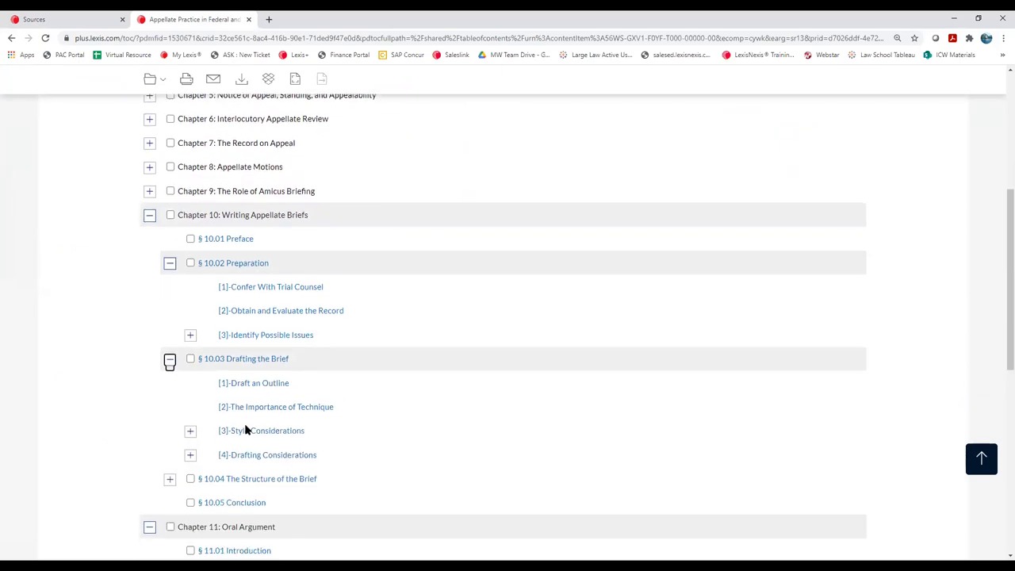
{"action": "left_click", "coordinate": [191, 432]}
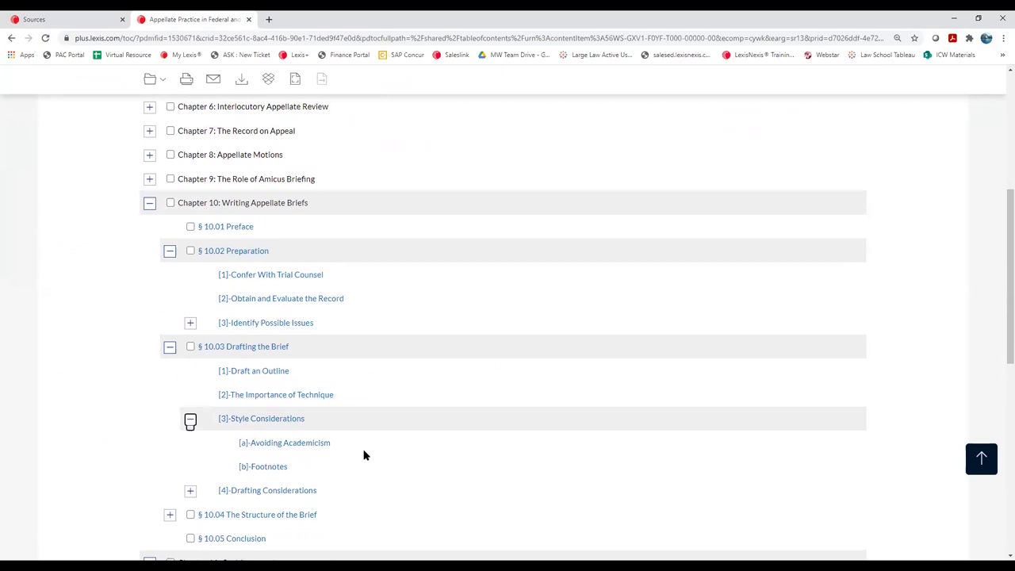
{"action": "scroll", "coordinate": [363, 455], "scroll_direction": "up", "scroll_amount": 5}
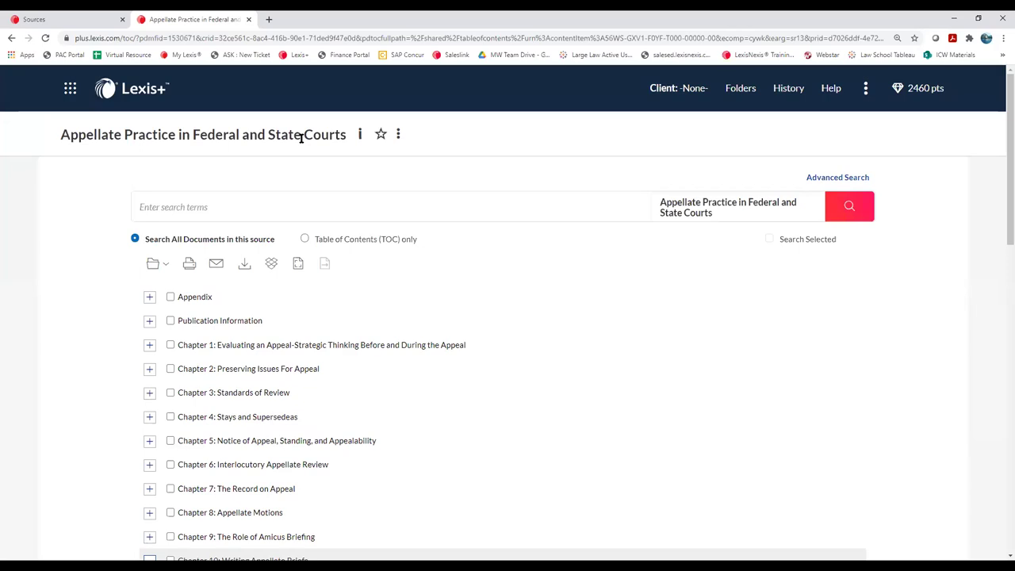
Step: Return to the "Appellate" source results and examine the sources listed on the first page
{"action": "left_click", "coordinate": [49, 16]}
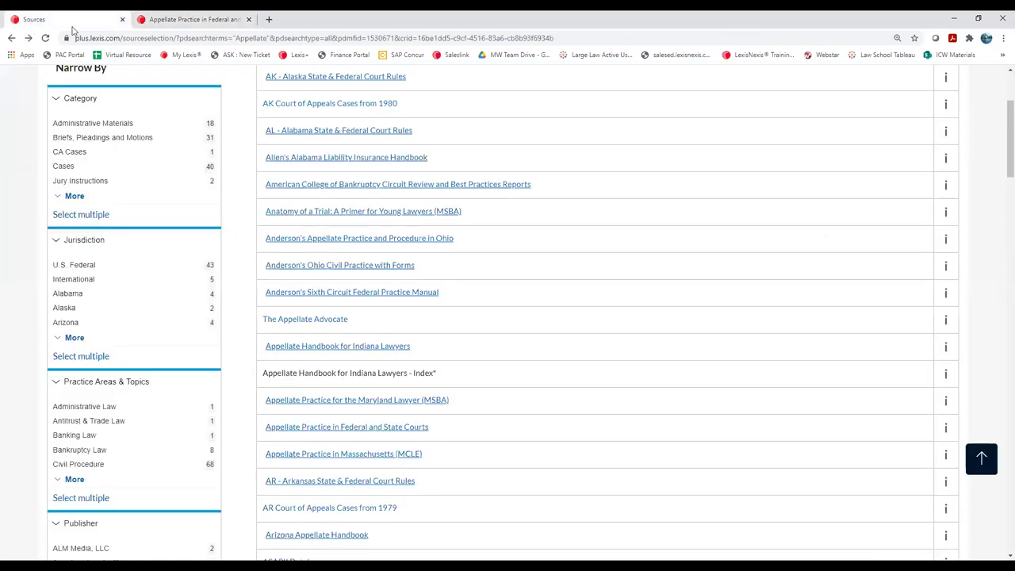
{"action": "scroll", "coordinate": [401, 346], "scroll_direction": "down", "scroll_amount": 10}
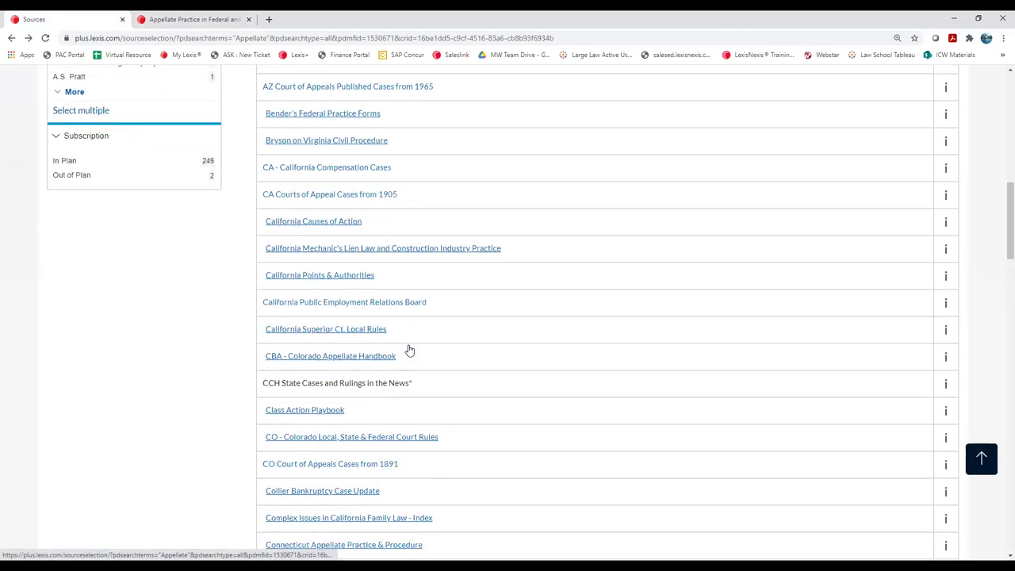
{"action": "scroll", "coordinate": [408, 351], "scroll_direction": "down", "scroll_amount": 7}
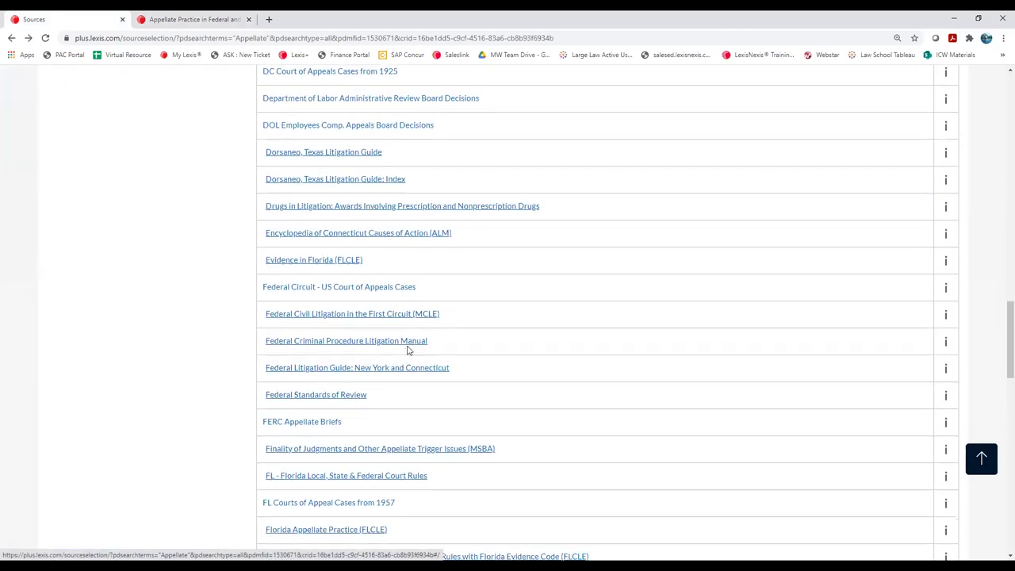
{"action": "scroll", "coordinate": [426, 440], "scroll_direction": "down", "scroll_amount": 2}
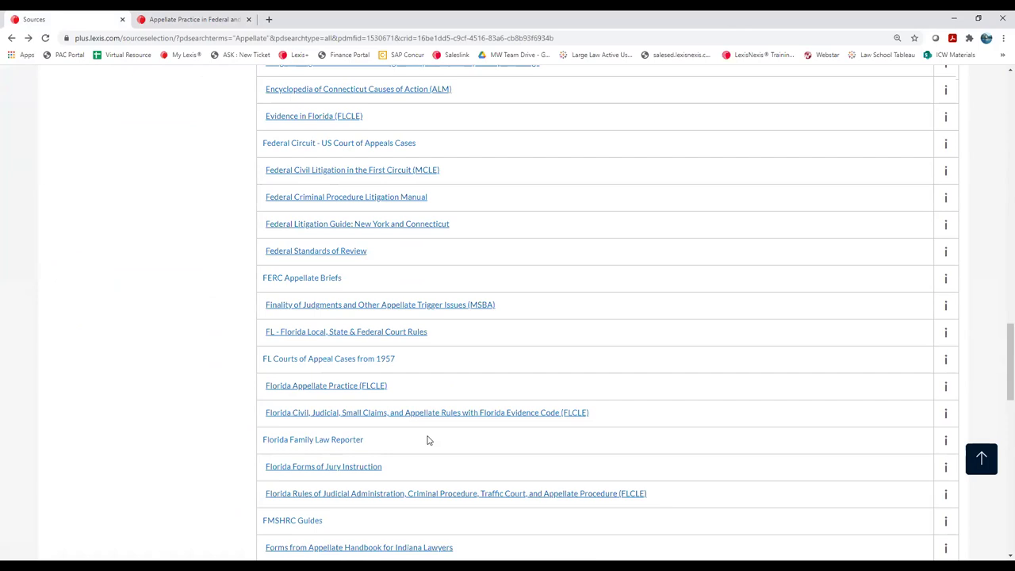
{"action": "scroll", "coordinate": [427, 440], "scroll_direction": "down", "scroll_amount": 1}
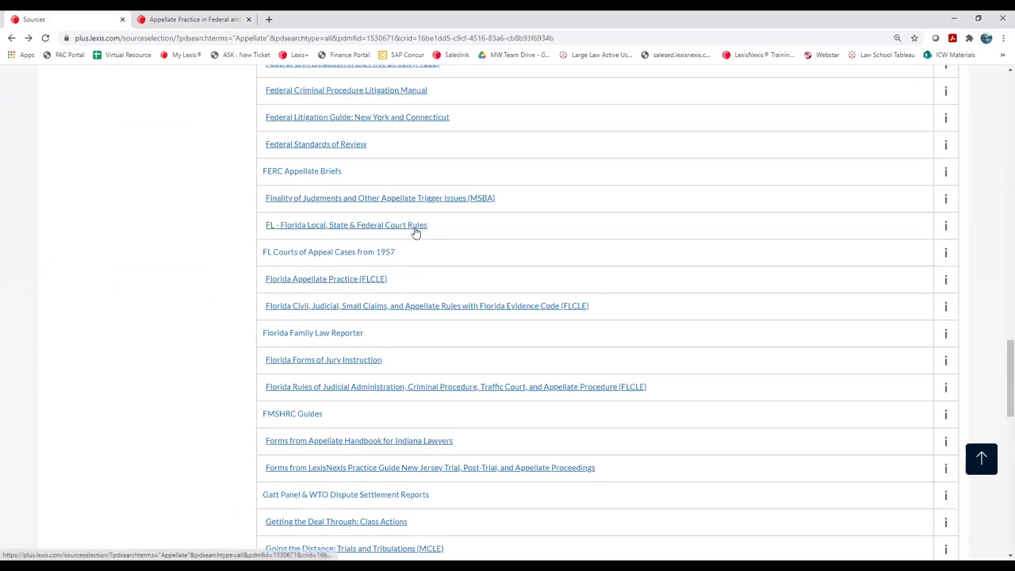
{"action": "scroll", "coordinate": [414, 230], "scroll_direction": "down", "scroll_amount": 4}
{"action": "scroll", "coordinate": [415, 232], "scroll_direction": "down", "scroll_amount": 1}
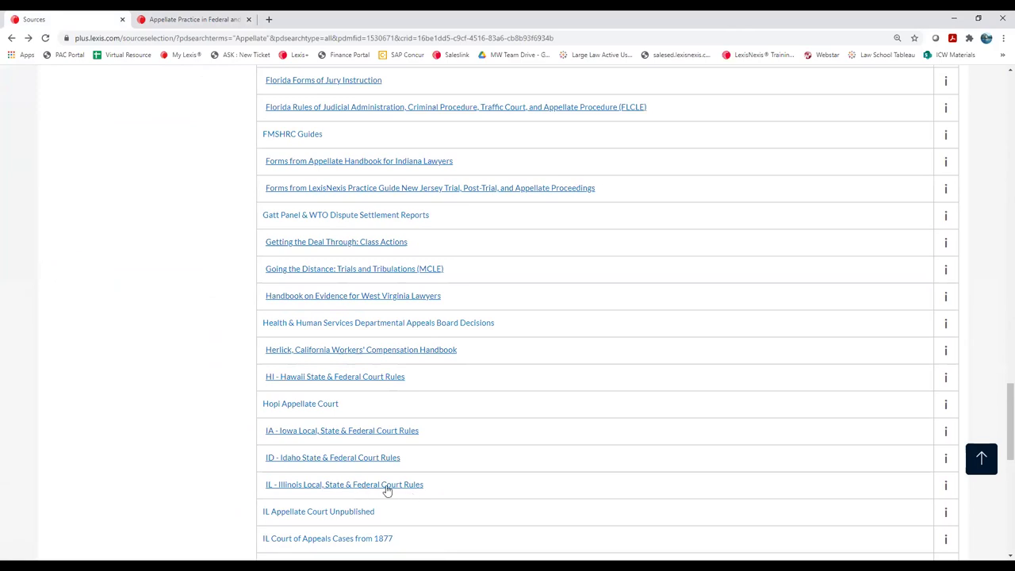
{"action": "scroll", "coordinate": [435, 361], "scroll_direction": "down", "scroll_amount": 3}
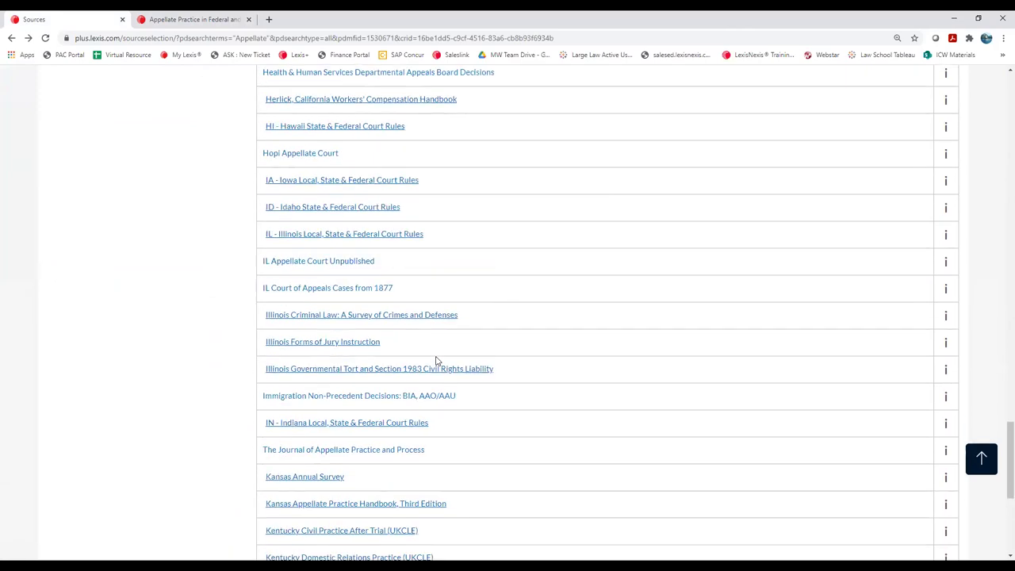
{"action": "scroll", "coordinate": [437, 340], "scroll_direction": "down", "scroll_amount": 4}
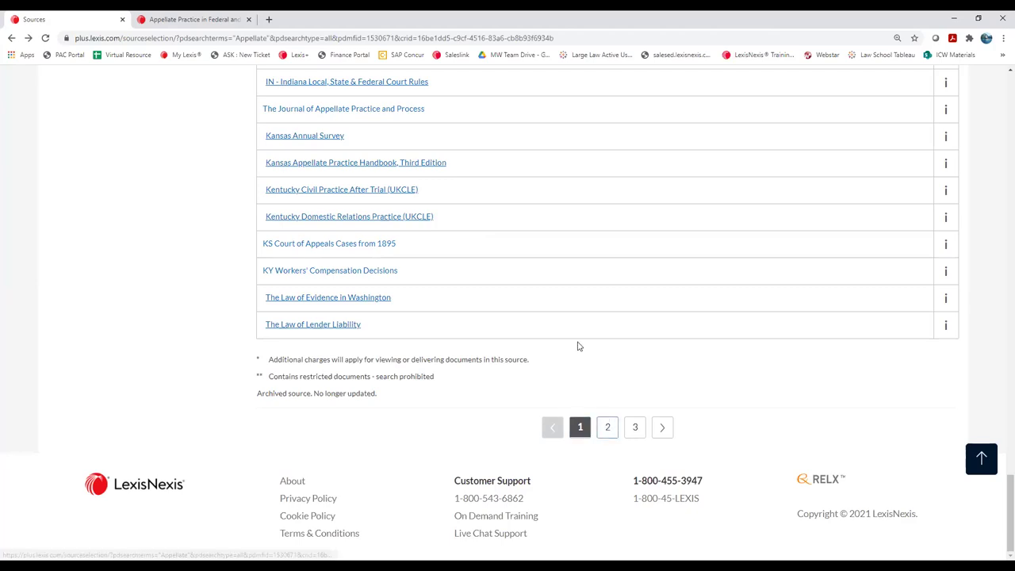
{"action": "scroll", "coordinate": [577, 346], "scroll_direction": "up", "scroll_amount": 7}
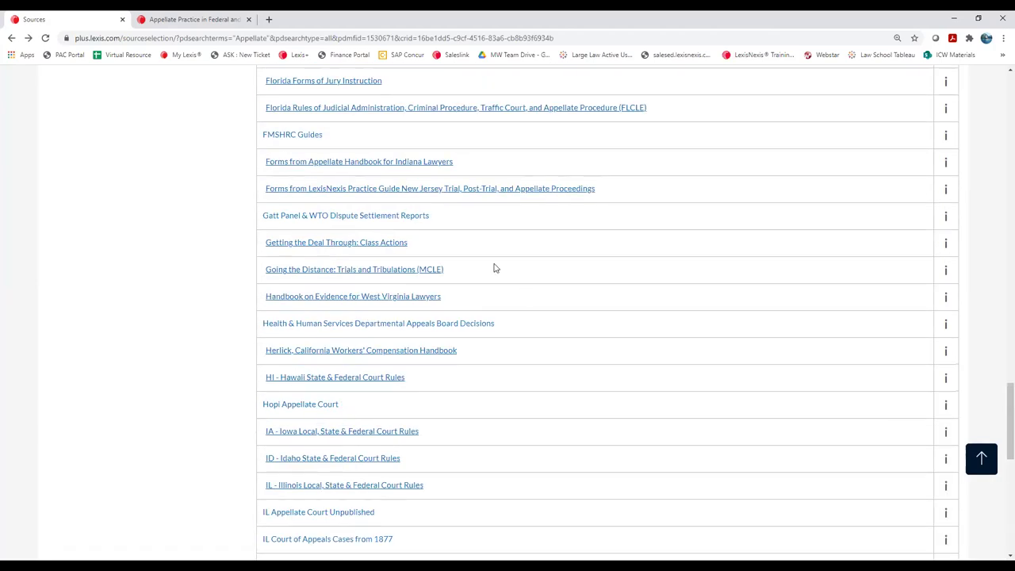
{"action": "scroll", "coordinate": [548, 304], "scroll_direction": "down", "scroll_amount": 7}
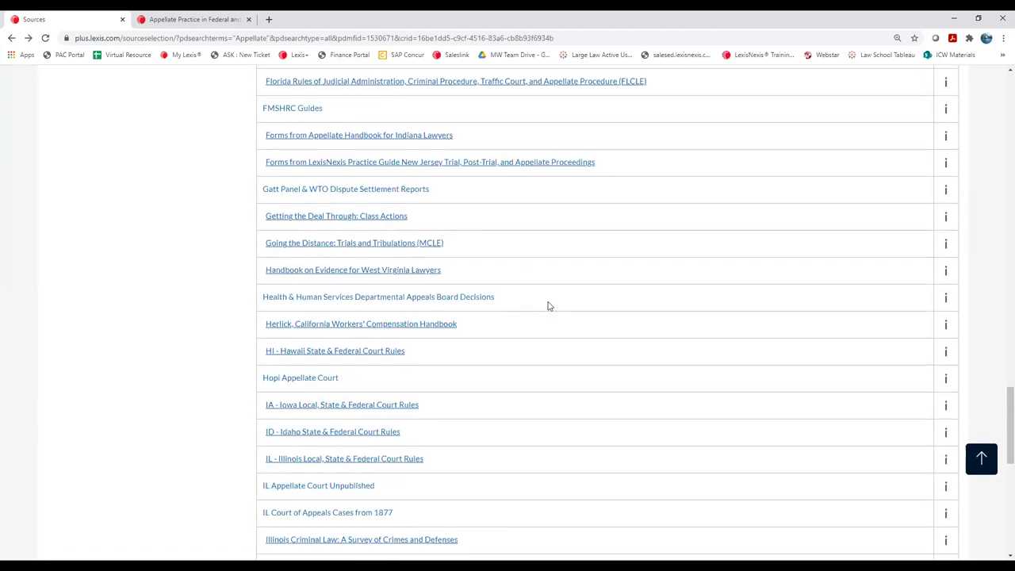
Step: Open page 2 of the source results and examine the practice guides and court rules listed there
{"action": "left_click", "coordinate": [615, 430]}
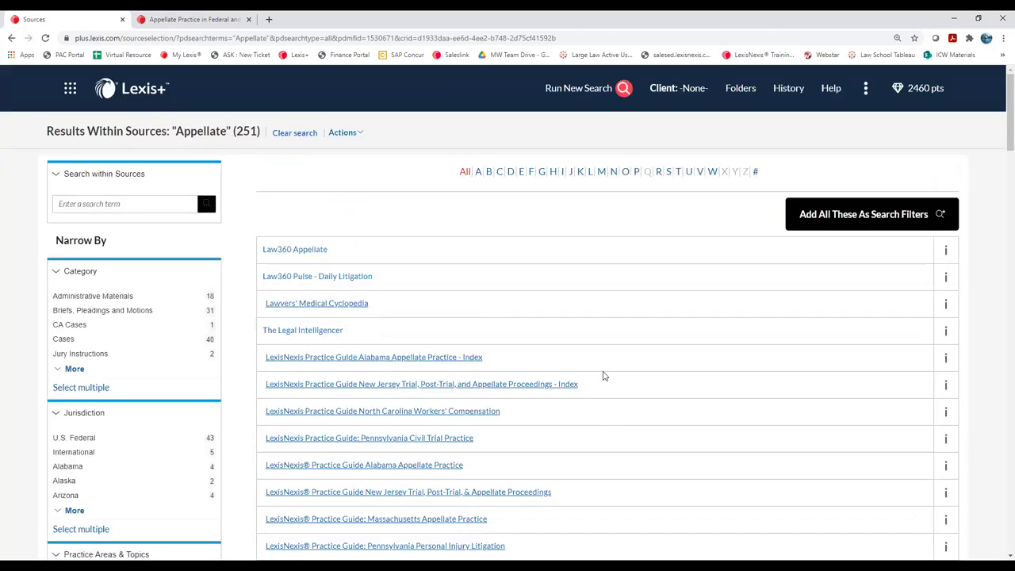
{"action": "scroll", "coordinate": [602, 375], "scroll_direction": "down", "scroll_amount": 1}
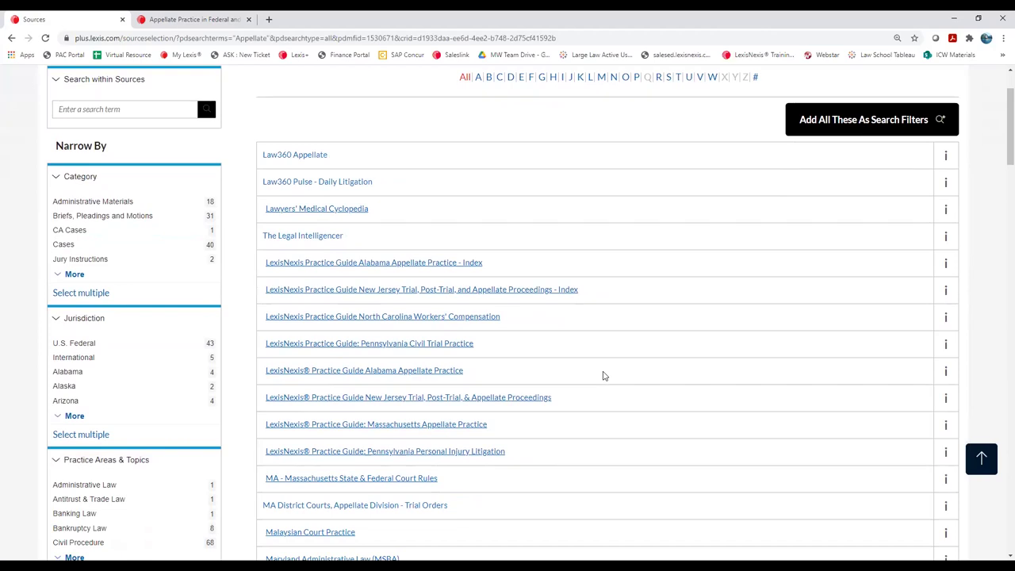
{"action": "scroll", "coordinate": [602, 375], "scroll_direction": "down", "scroll_amount": 1}
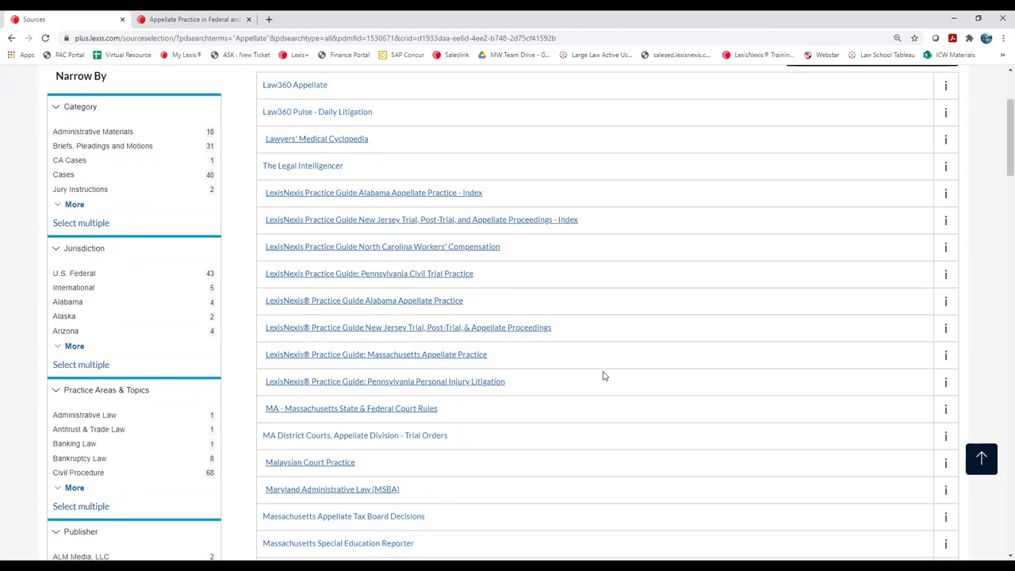
{"action": "scroll", "coordinate": [602, 375], "scroll_direction": "down", "scroll_amount": 1}
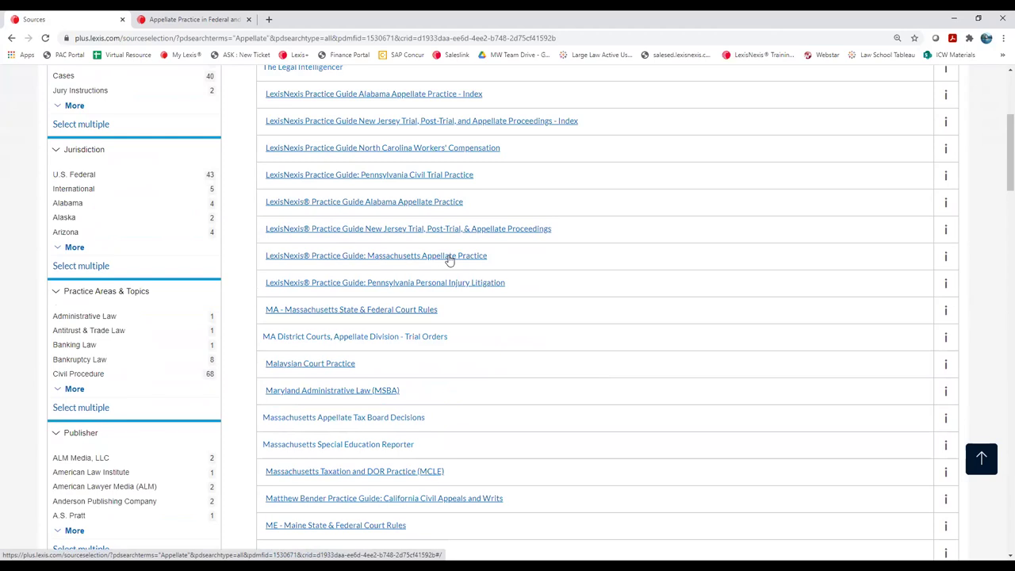
{"action": "scroll", "coordinate": [516, 384], "scroll_direction": "down", "scroll_amount": 3}
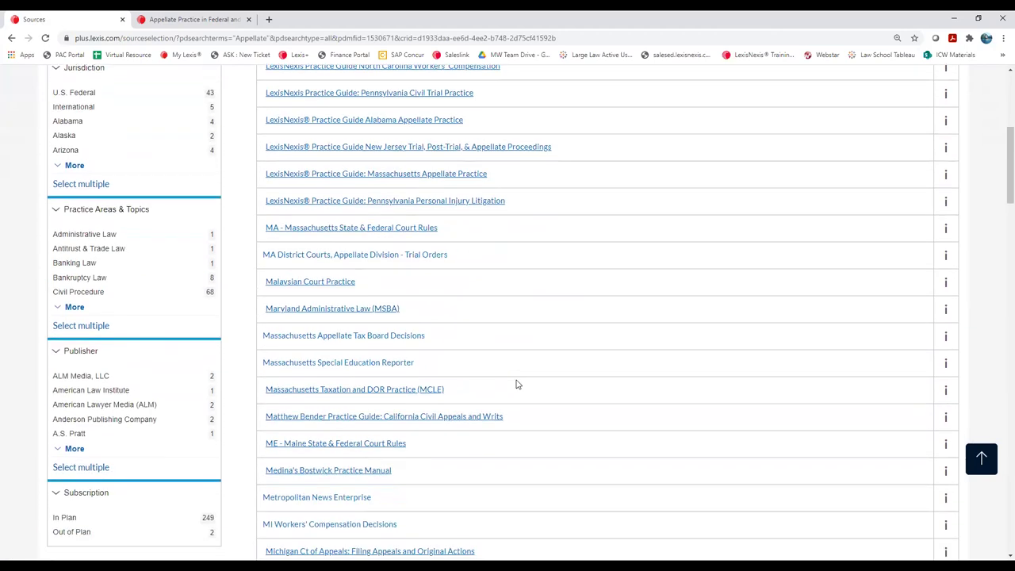
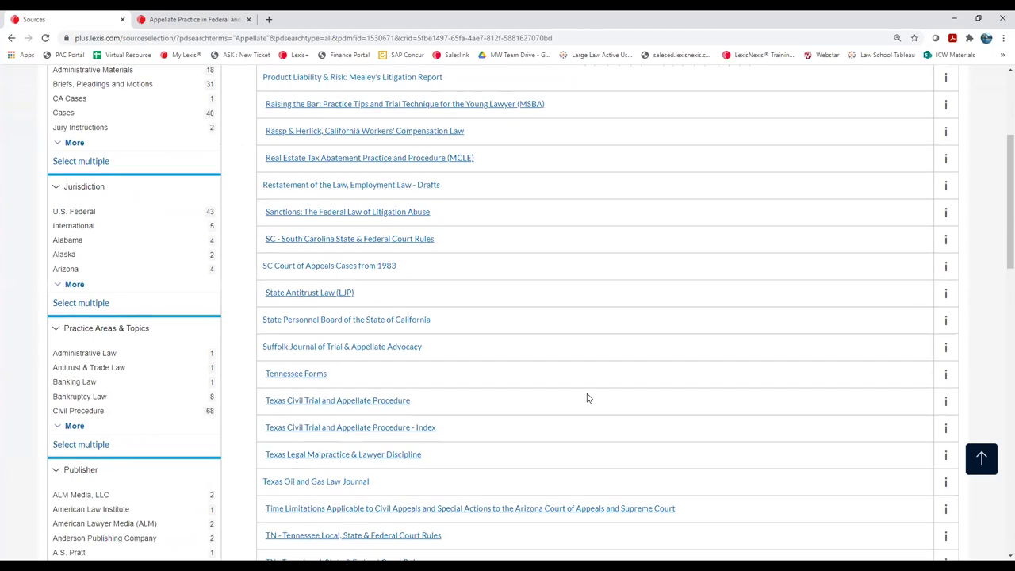
Step: Look through page 3 of the "Appellate" source results and open the U.S. Courts of Appeals Briefs source for searching
{"action": "scroll", "coordinate": [588, 398], "scroll_direction": "up", "scroll_amount": 3}
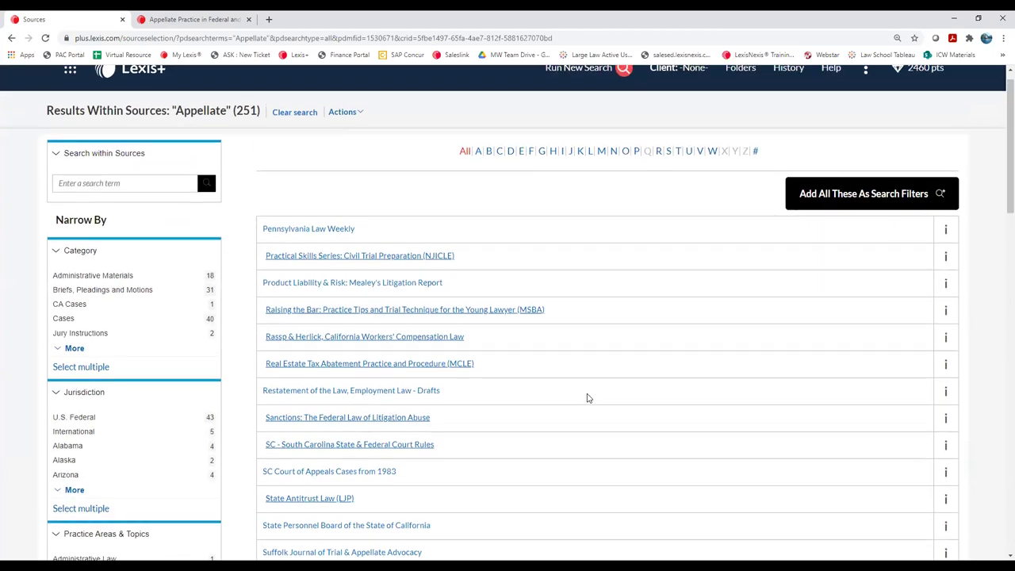
{"action": "scroll", "coordinate": [587, 398], "scroll_direction": "down", "scroll_amount": 2}
{"action": "scroll", "coordinate": [588, 398], "scroll_direction": "down", "scroll_amount": 3}
{"action": "scroll", "coordinate": [588, 398], "scroll_direction": "down", "scroll_amount": 2}
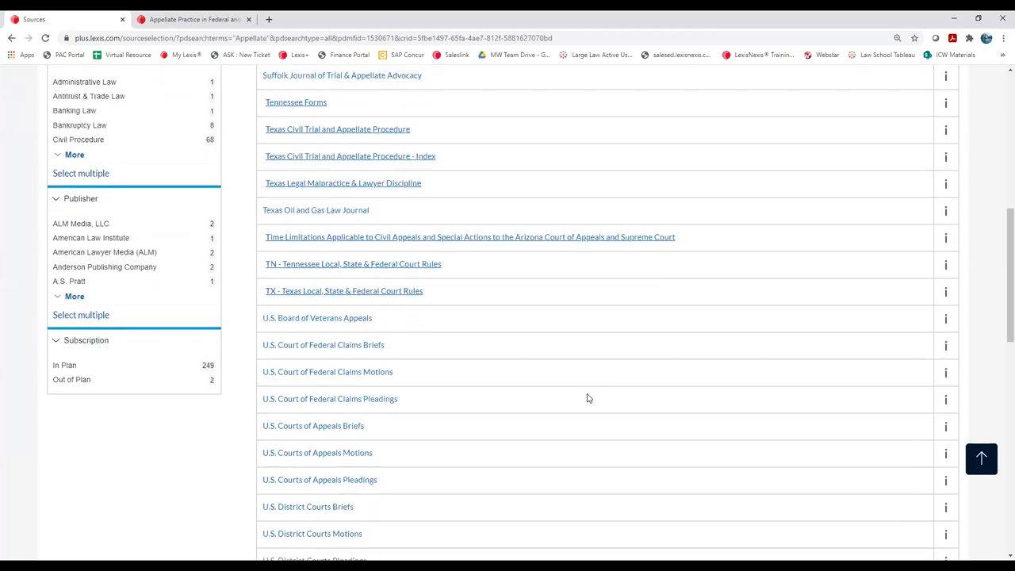
{"action": "scroll", "coordinate": [587, 398], "scroll_direction": "down", "scroll_amount": 1}
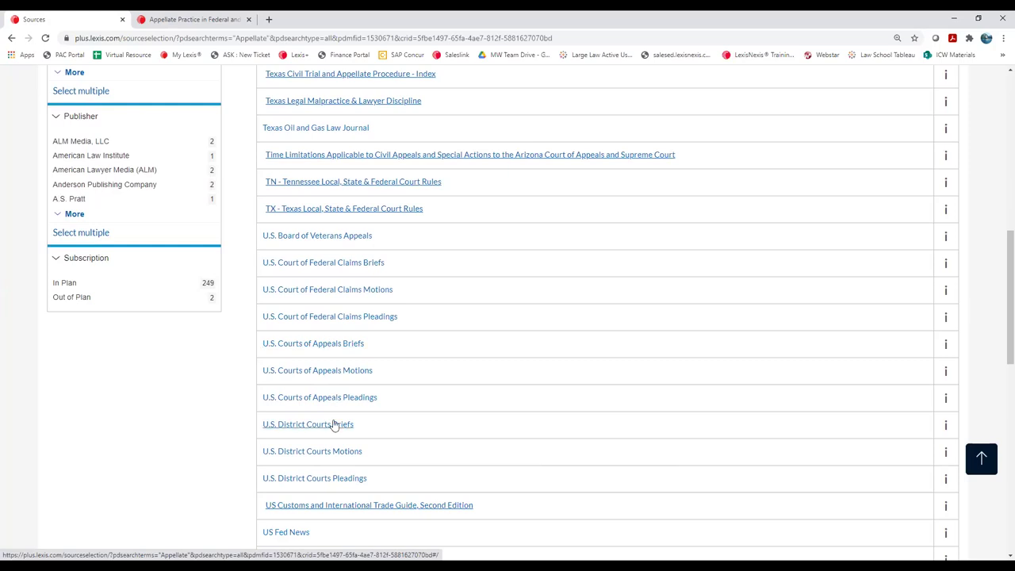
{"action": "left_click", "coordinate": [313, 343]}
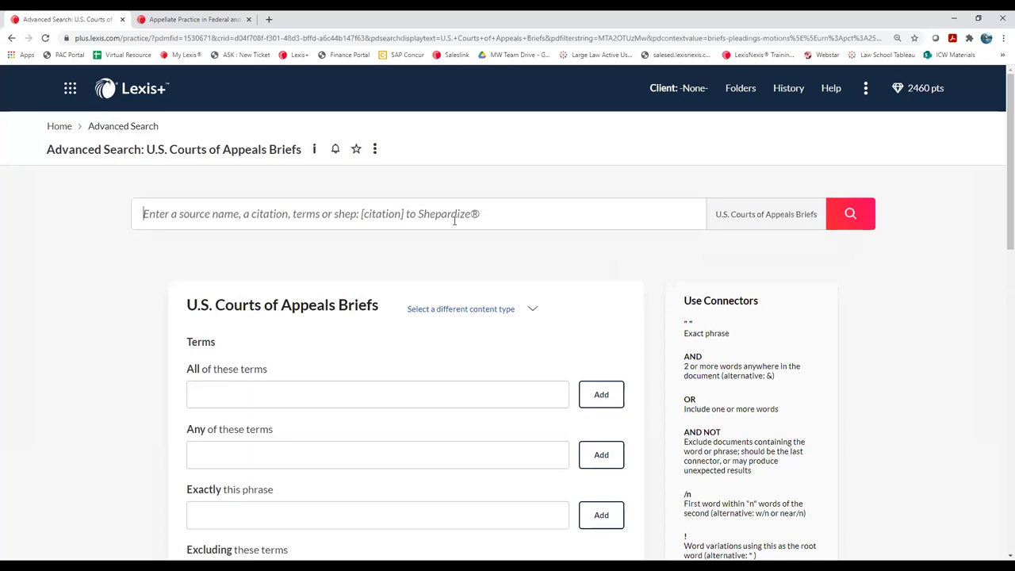
Step: Search U.S. Courts of Appeals Briefs for "public school and speech" and show the results in the graphical term-distribution view
{"action": "type", "text": "Free"}
{"action": "key", "text": "BackSpace"}
{"action": "key", "text": "BackSpace"}
{"action": "key", "text": "BackSpace"}
{"action": "key", "text": "BackSpace"}
{"action": "type", "text": "public school an"}
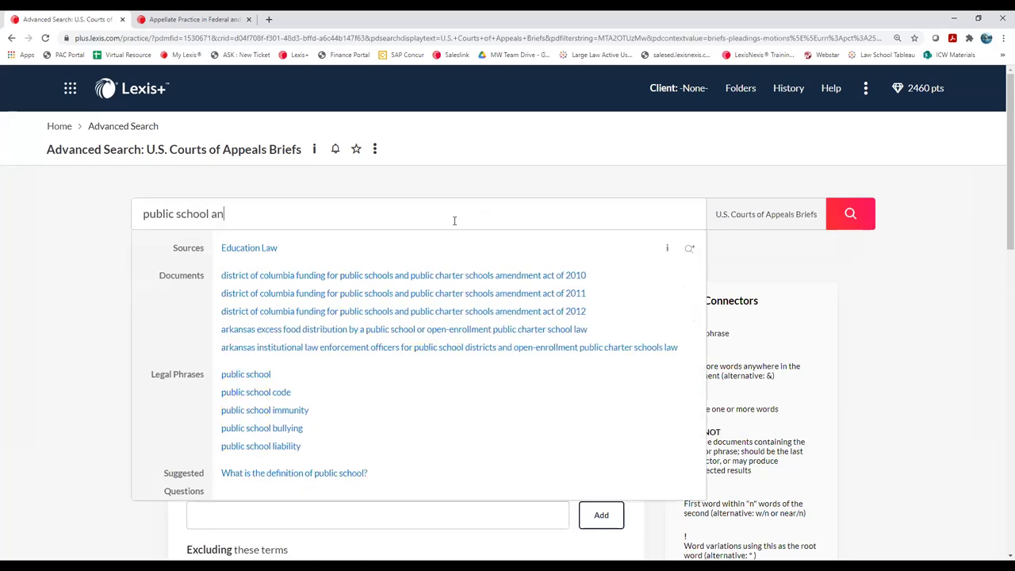
{"action": "type", "text": "d speech"}
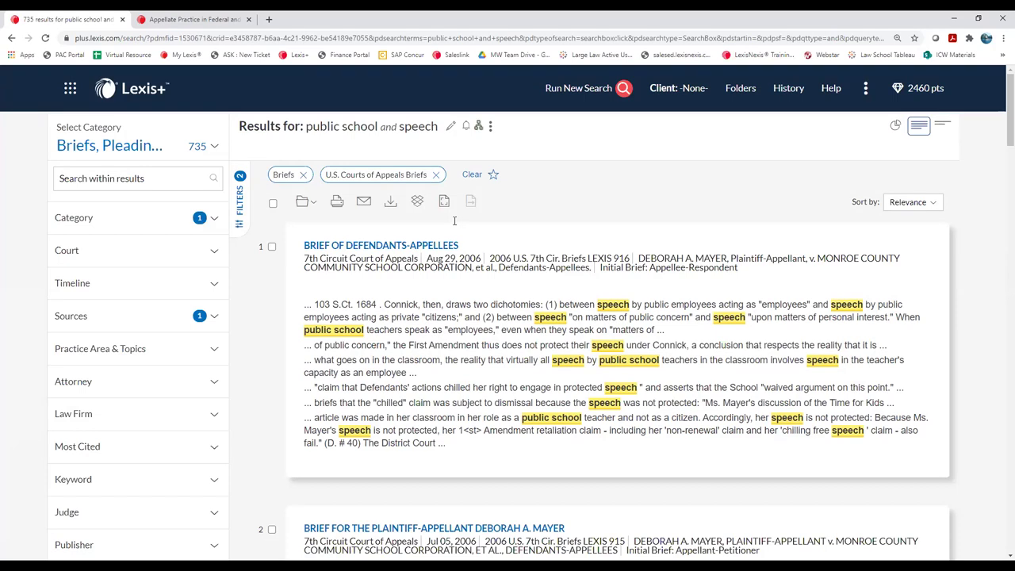
{"action": "left_click", "coordinate": [895, 125]}
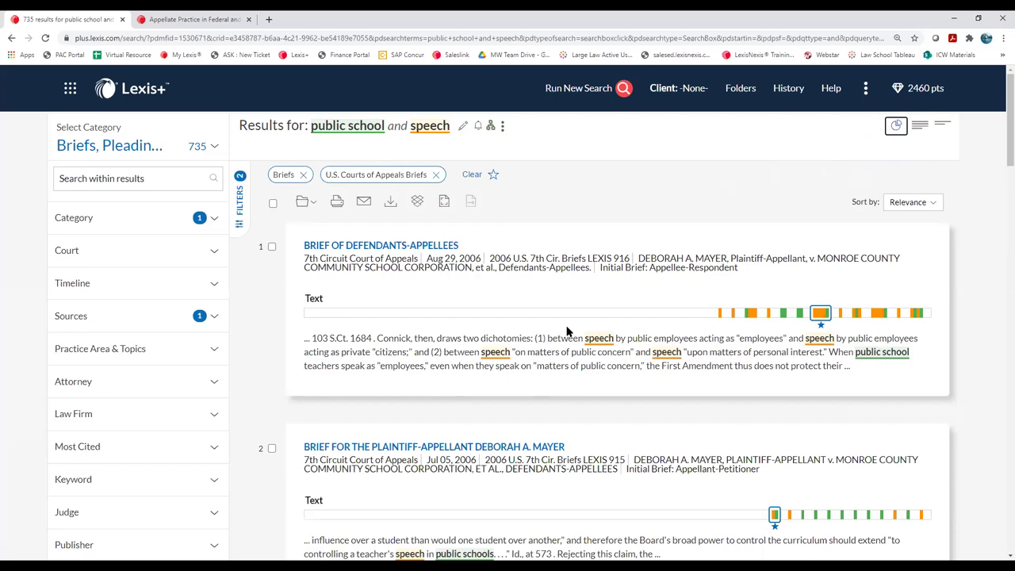
Step: Open the first result, Brief of Defendants-Appellees, and expand its Table of Contents and Table of Authorities
{"action": "left_click", "coordinate": [453, 247]}
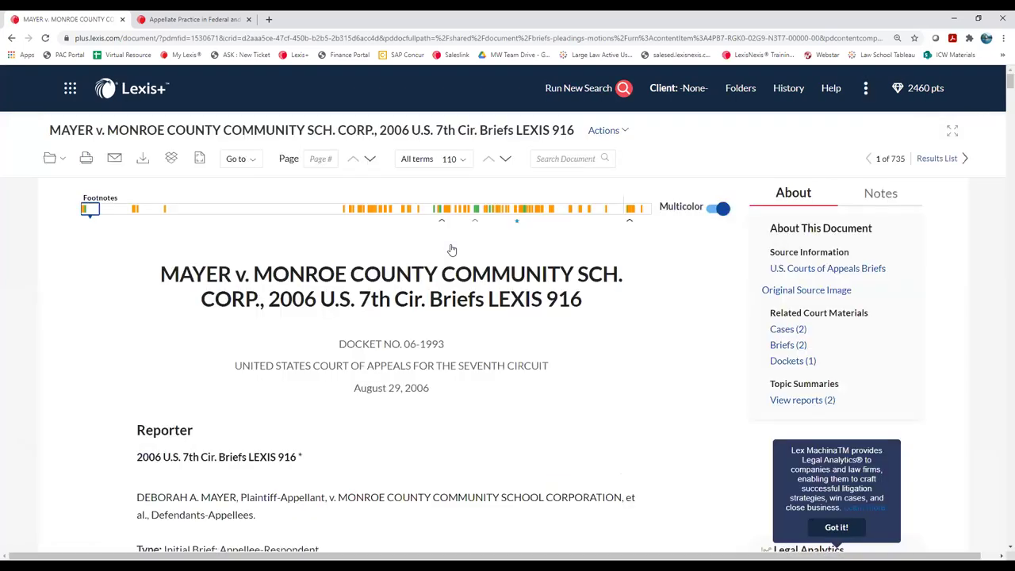
{"action": "scroll", "coordinate": [440, 392], "scroll_direction": "down", "scroll_amount": 5}
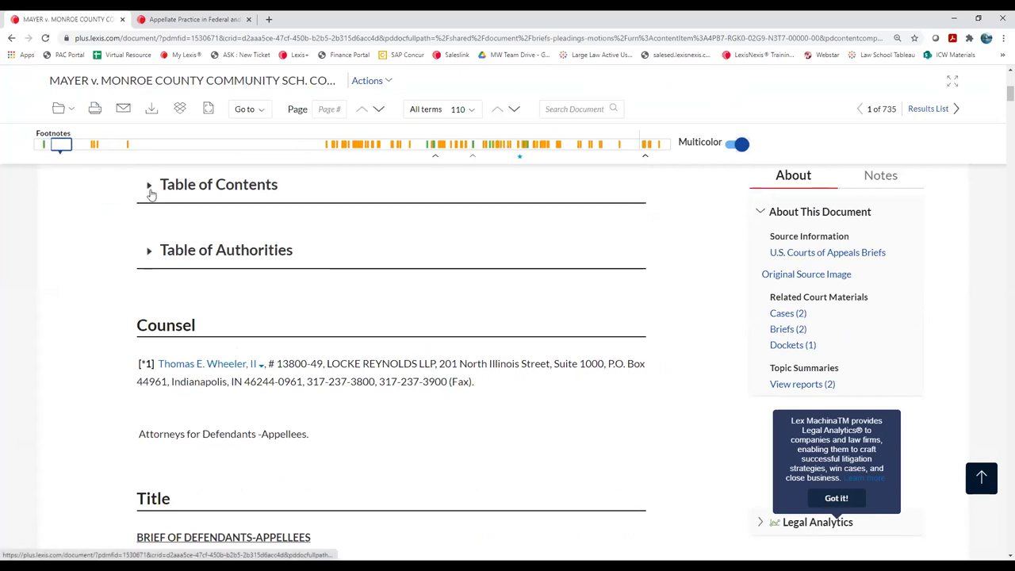
{"action": "left_click", "coordinate": [150, 190]}
{"action": "scroll", "coordinate": [351, 320], "scroll_direction": "down", "scroll_amount": 6}
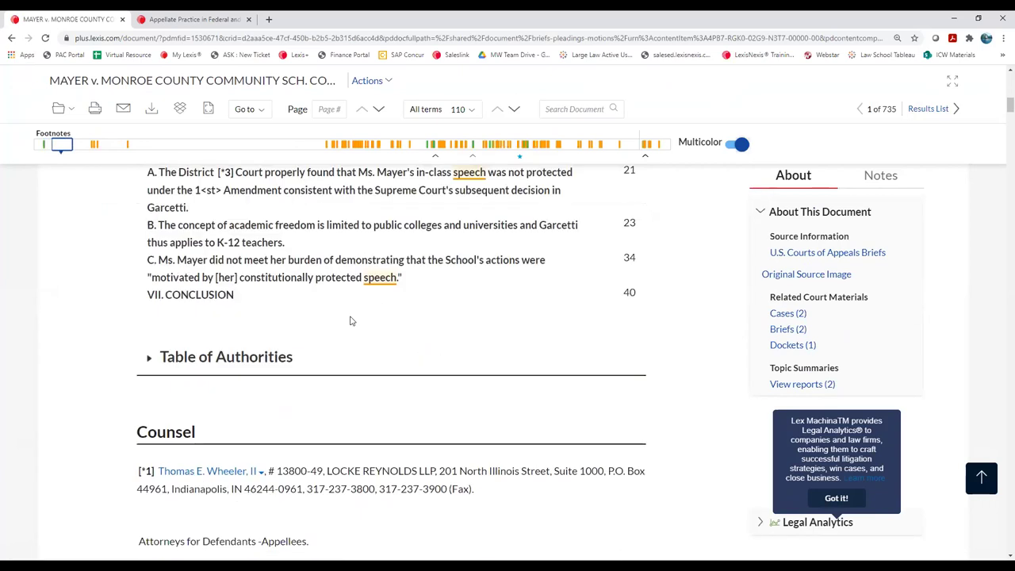
{"action": "left_click", "coordinate": [150, 358]}
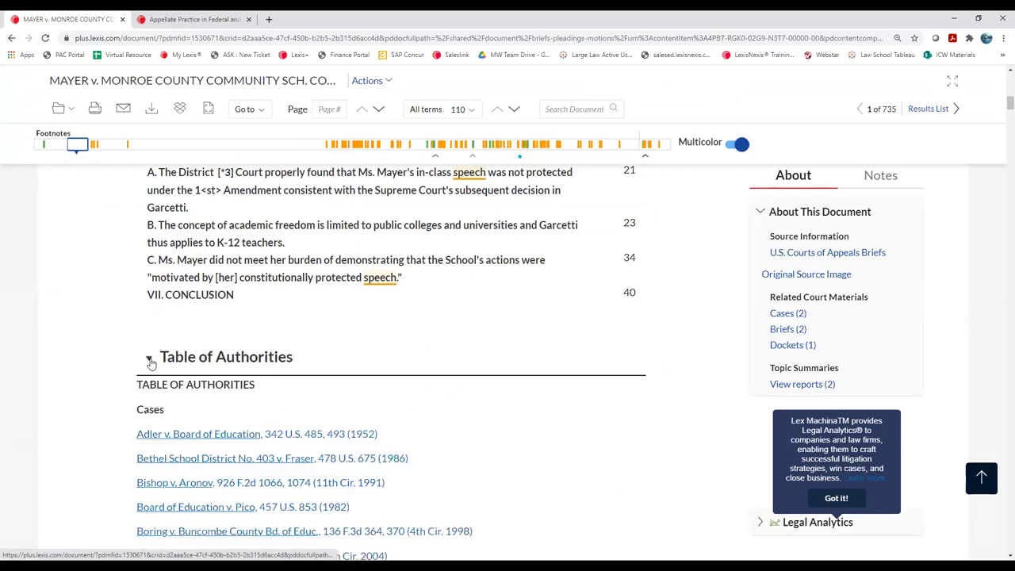
Step: Examine the brief's cited authorities, disclosure statement, Statement of the Issues and Statement of the Case
{"action": "scroll", "coordinate": [295, 389], "scroll_direction": "down", "scroll_amount": 5}
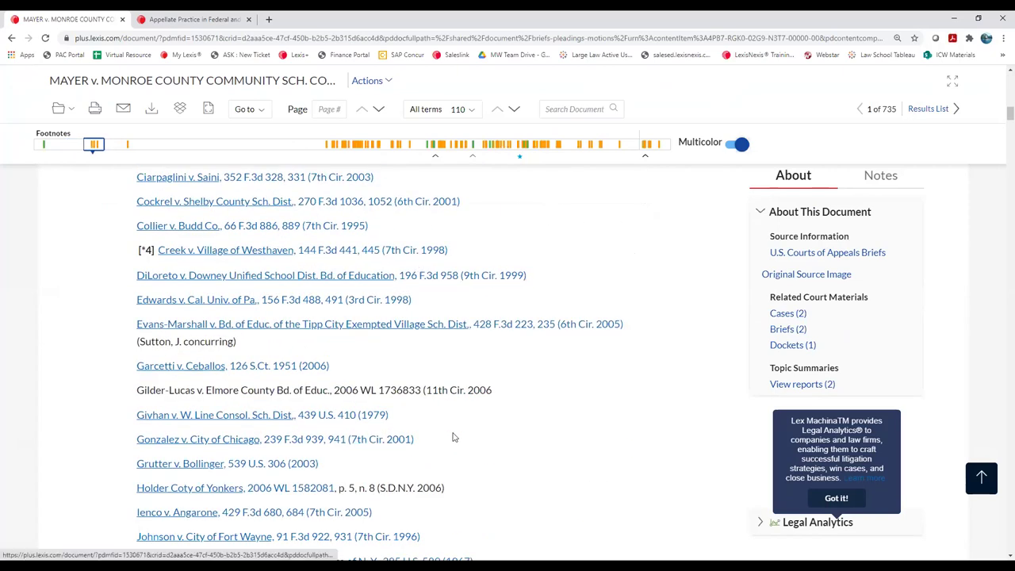
{"action": "scroll", "coordinate": [452, 436], "scroll_direction": "down", "scroll_amount": 6}
{"action": "scroll", "coordinate": [452, 436], "scroll_direction": "down", "scroll_amount": 10}
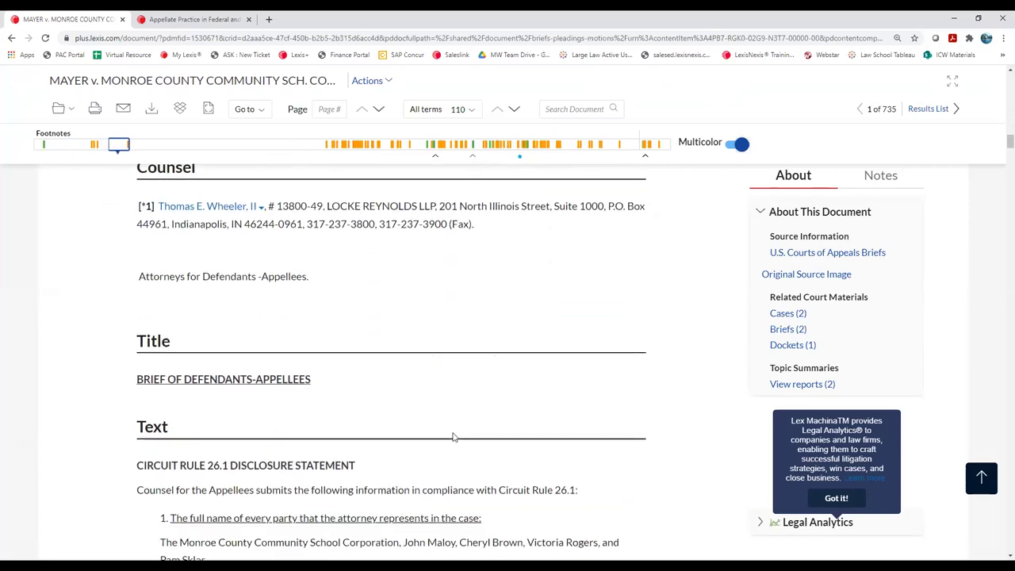
{"action": "scroll", "coordinate": [453, 437], "scroll_direction": "up", "scroll_amount": 2}
{"action": "scroll", "coordinate": [452, 437], "scroll_direction": "down", "scroll_amount": 8}
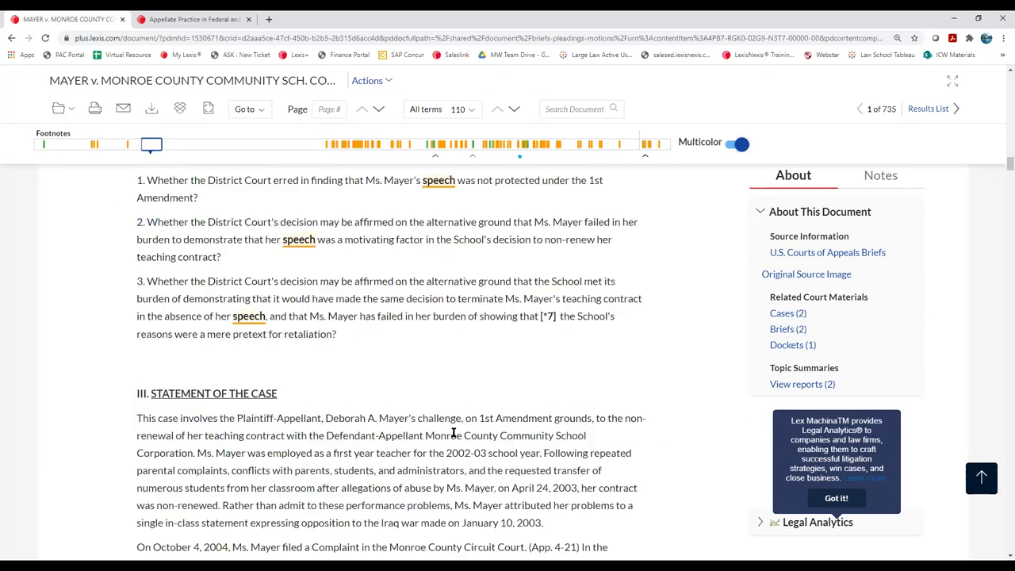
{"action": "scroll", "coordinate": [452, 436], "scroll_direction": "up", "scroll_amount": 3}
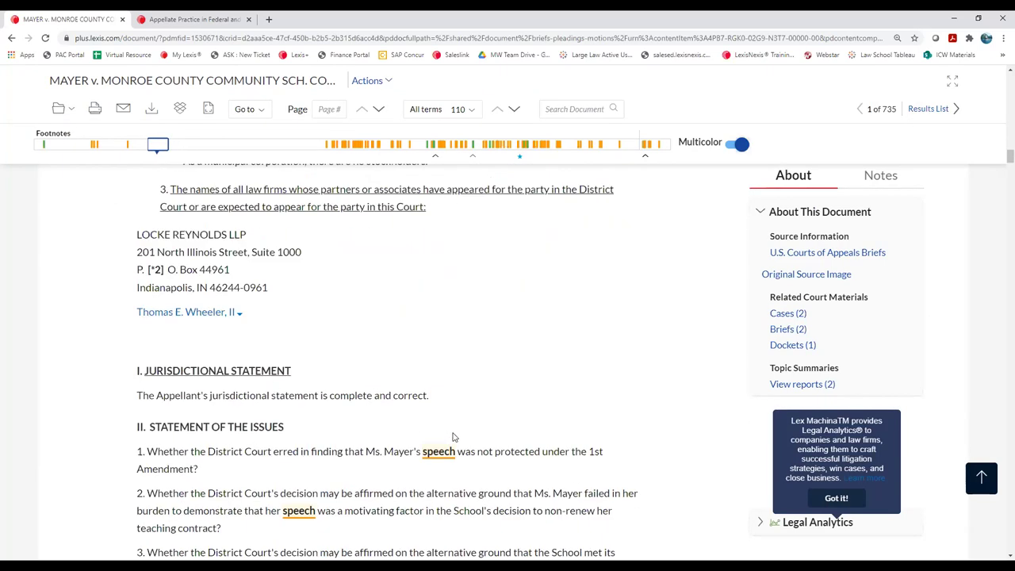
Step: Download the brief's Original Source Image and open the resulting PDF
{"action": "left_click", "coordinate": [822, 275]}
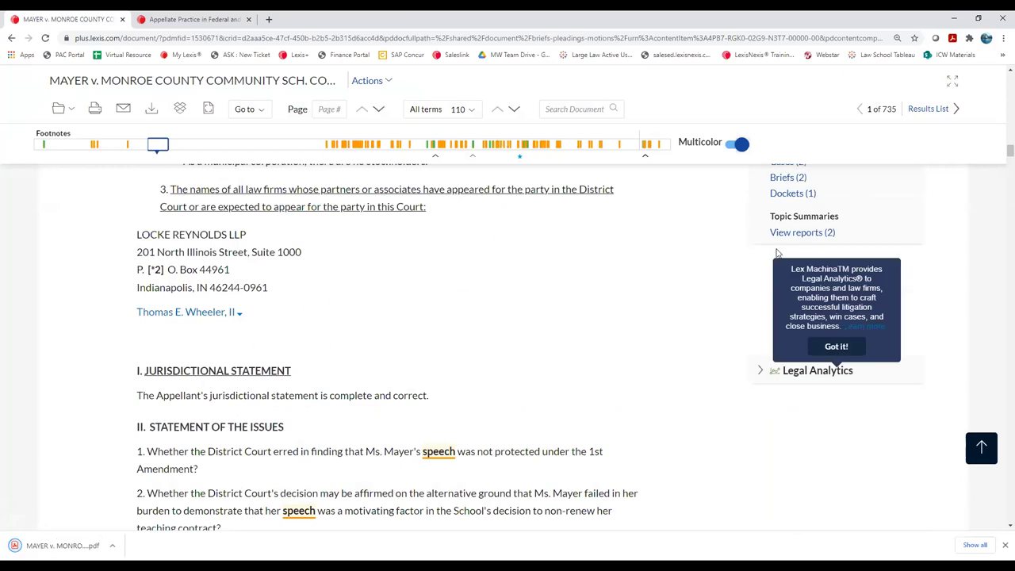
{"action": "scroll", "coordinate": [720, 249], "scroll_direction": "up", "scroll_amount": 3}
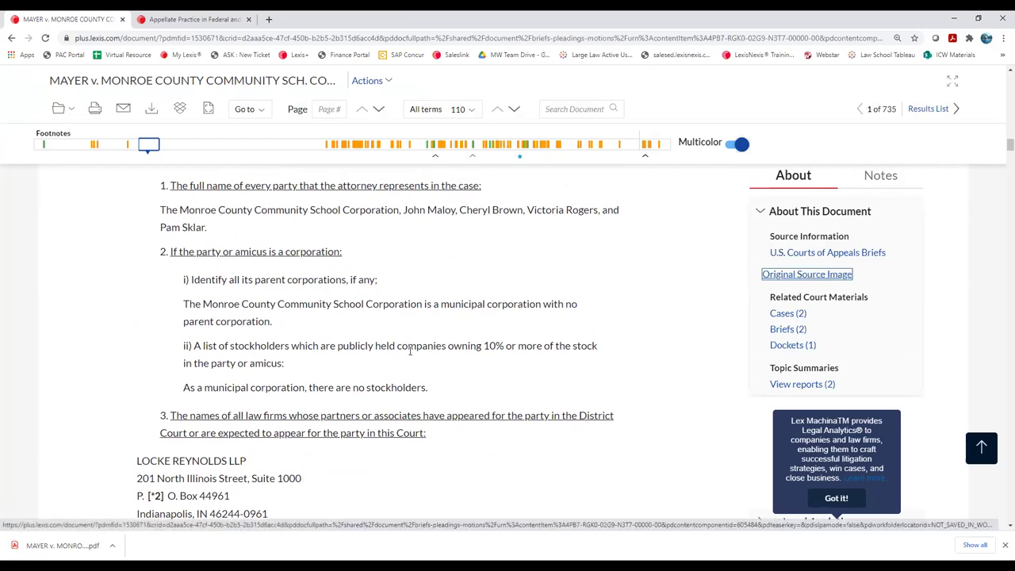
{"action": "left_click", "coordinate": [57, 547]}
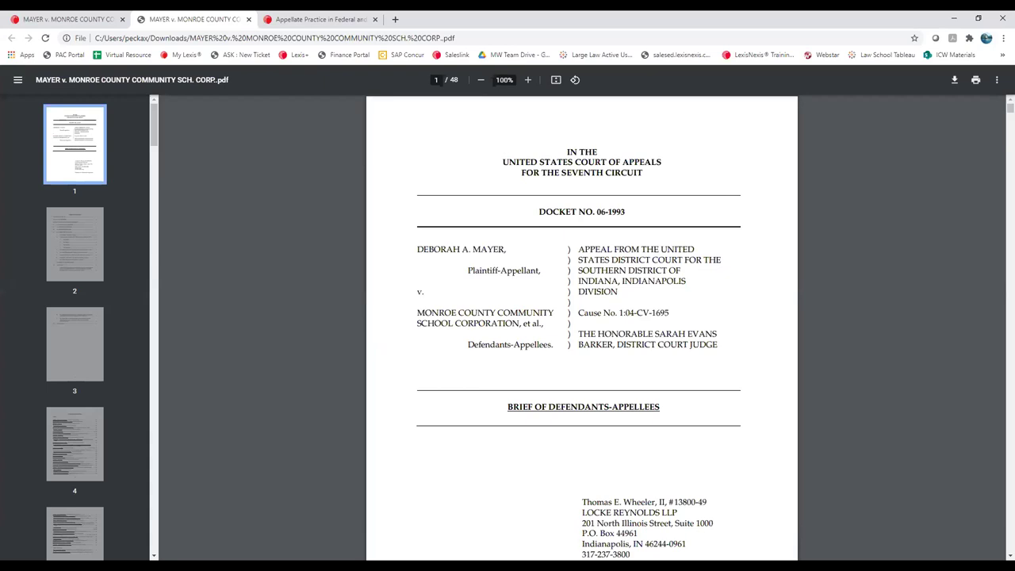
Step: View the table of contents on page 2 of the PDF and jump to the disclosure statement on page 6
{"action": "left_click", "coordinate": [81, 262]}
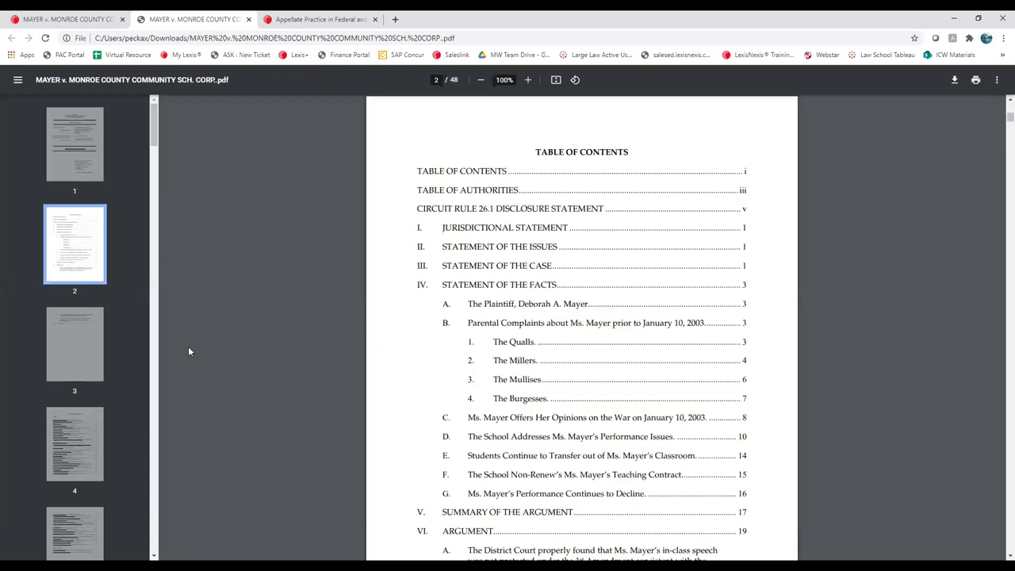
{"action": "scroll", "coordinate": [319, 332], "scroll_direction": "down", "scroll_amount": 7}
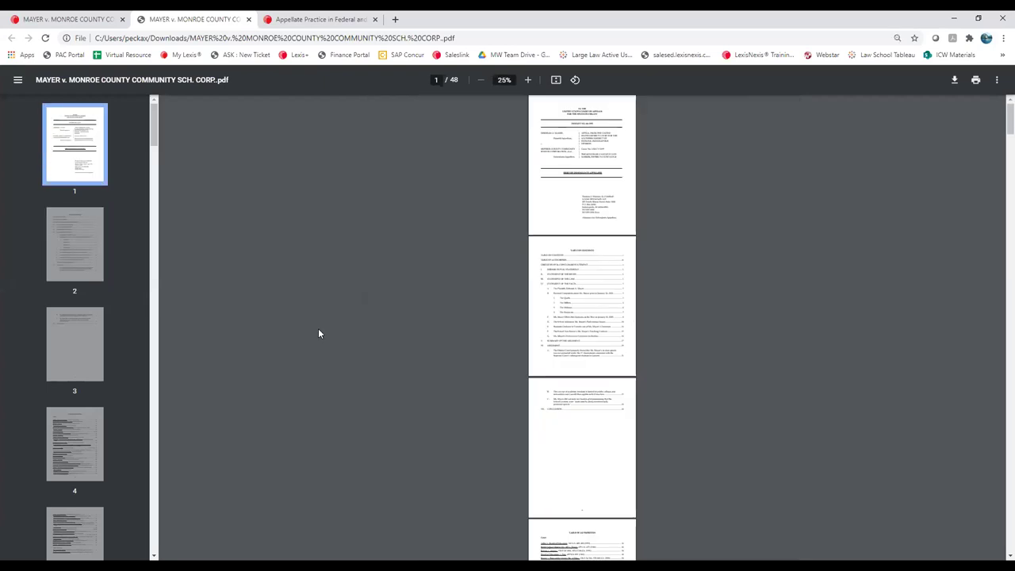
{"action": "scroll", "coordinate": [72, 351], "scroll_direction": "down", "scroll_amount": 3}
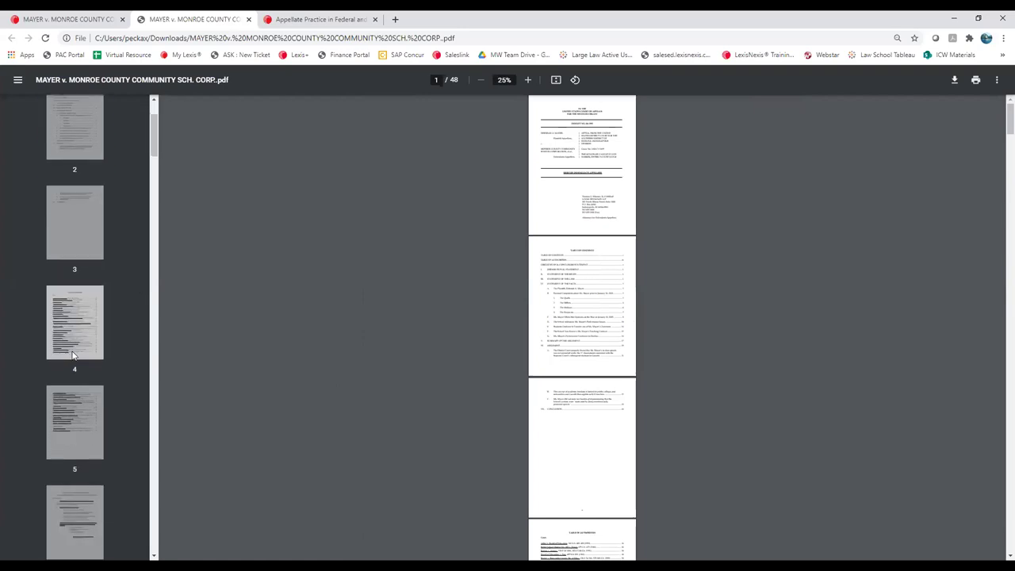
{"action": "left_click", "coordinate": [70, 436]}
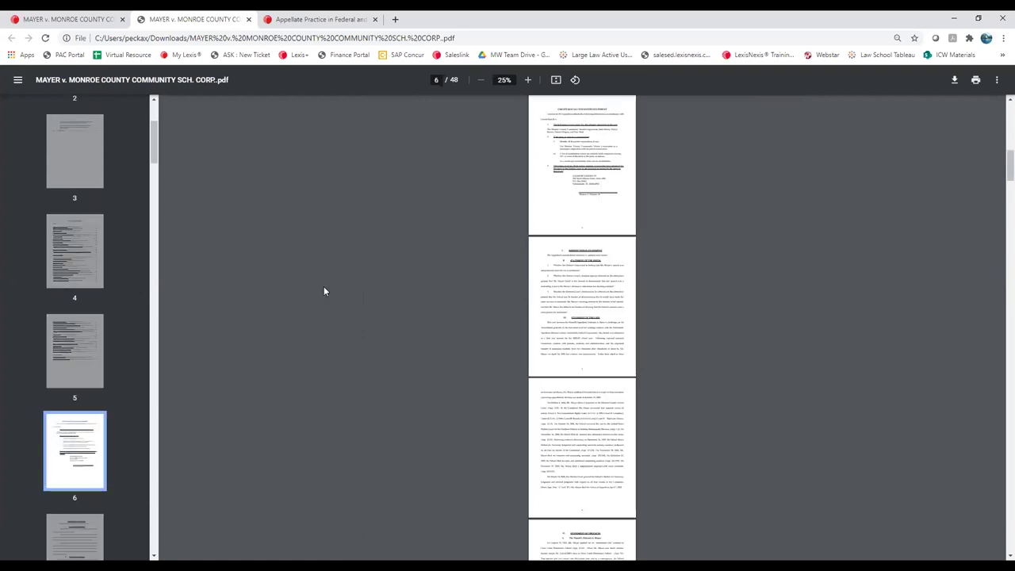
Step: Enlarge the PDF to 75% and examine the brief from the disclosure statement through the Statement of the Facts, then return to its first page
{"action": "left_click", "coordinate": [527, 79]}
{"action": "left_click", "coordinate": [527, 79]}
{"action": "left_click", "coordinate": [527, 80]}
{"action": "left_click", "coordinate": [526, 80]}
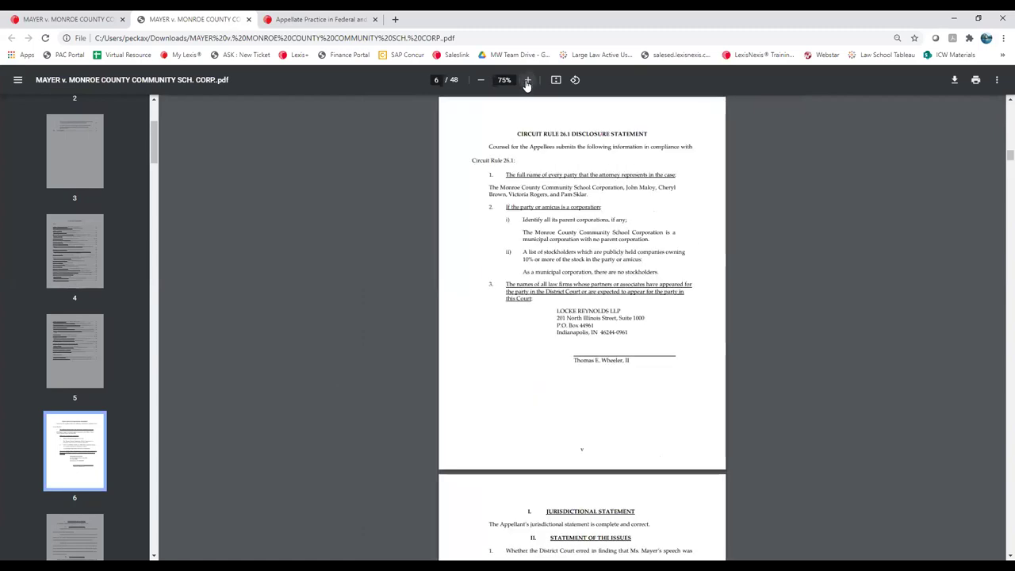
{"action": "scroll", "coordinate": [656, 218], "scroll_direction": "down", "scroll_amount": 5}
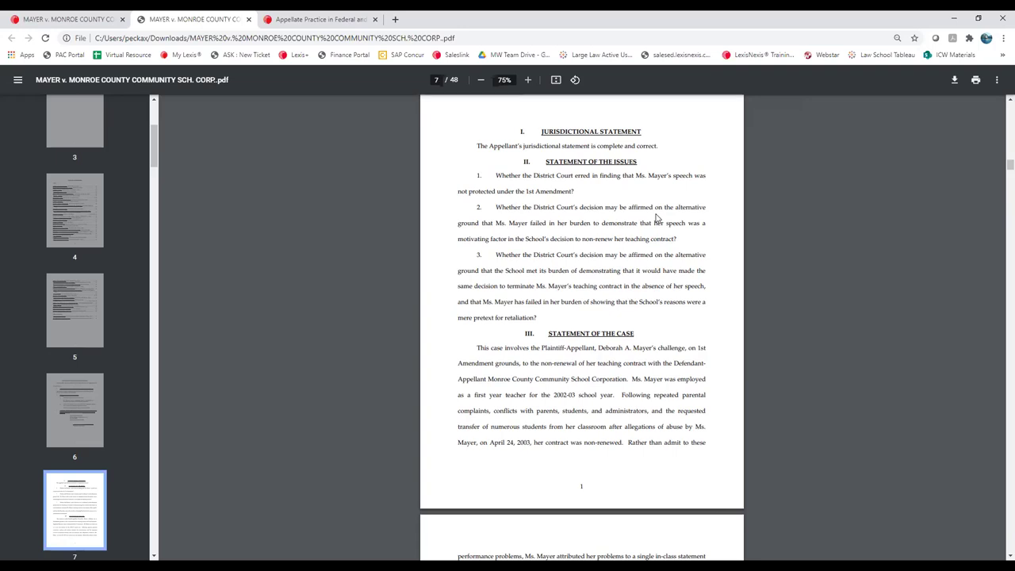
{"action": "scroll", "coordinate": [561, 169], "scroll_direction": "down", "scroll_amount": 10}
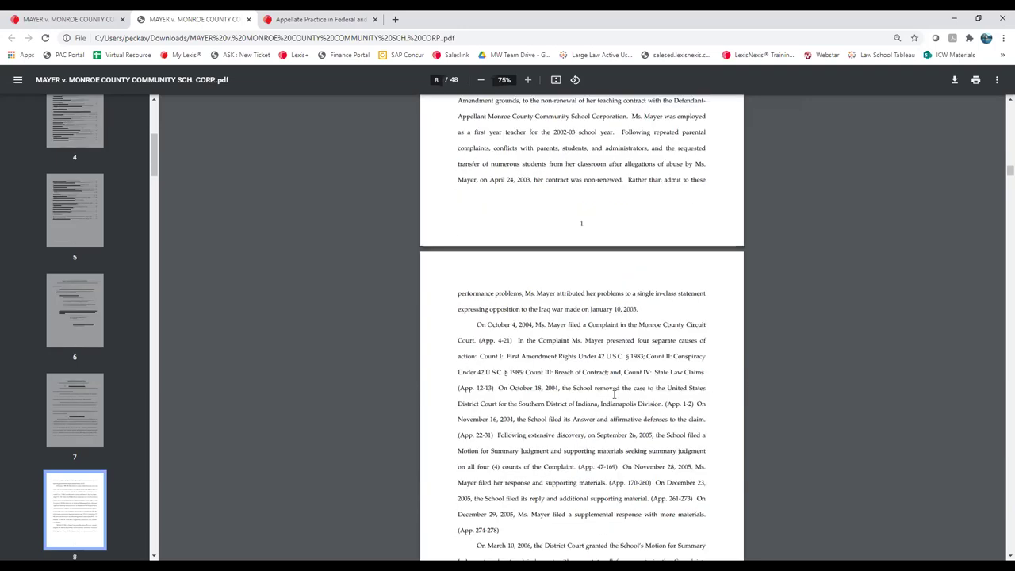
{"action": "scroll", "coordinate": [614, 393], "scroll_direction": "down", "scroll_amount": 6}
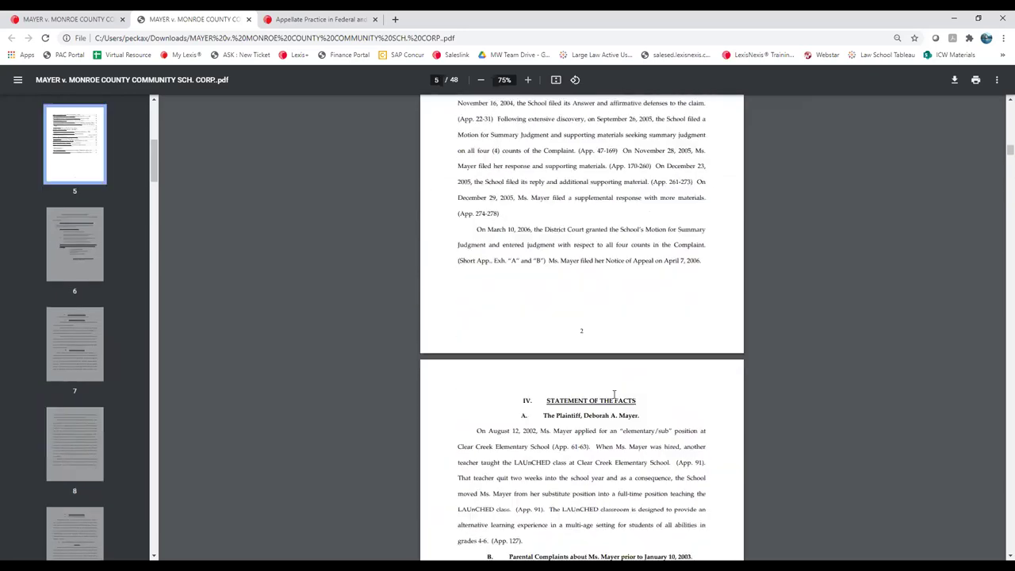
{"action": "scroll", "coordinate": [382, 282], "scroll_direction": "up", "scroll_amount": 15}
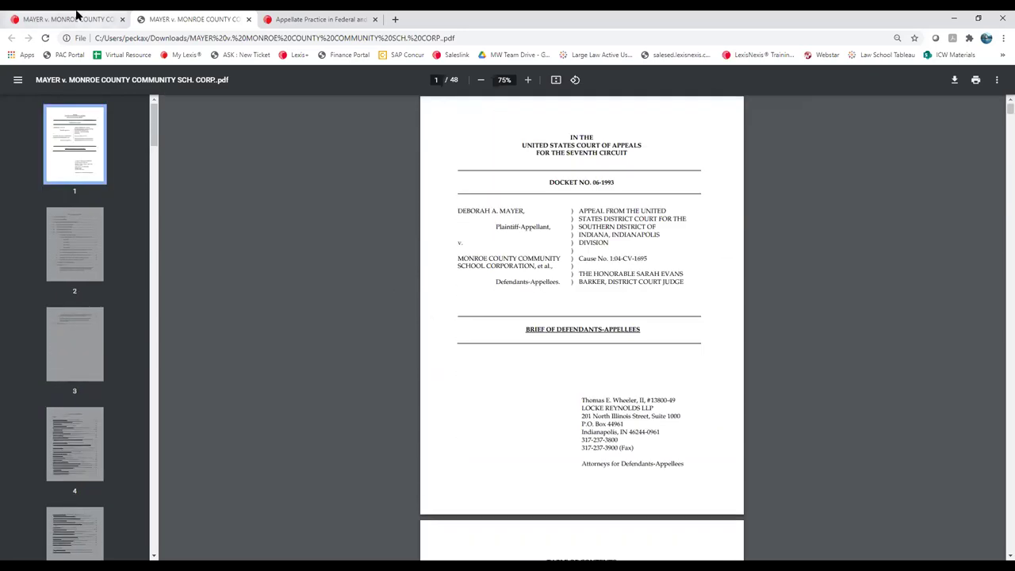
Step: Switch back to the brief in Lexis+ and return to the "Appellate" source results
{"action": "left_click", "coordinate": [77, 14]}
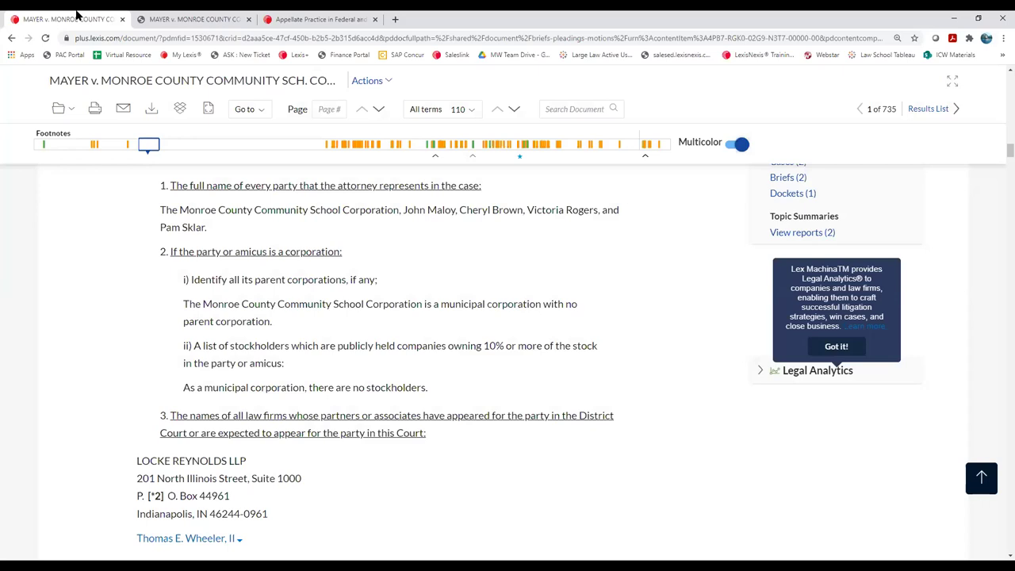
{"action": "left_click", "coordinate": [11, 38]}
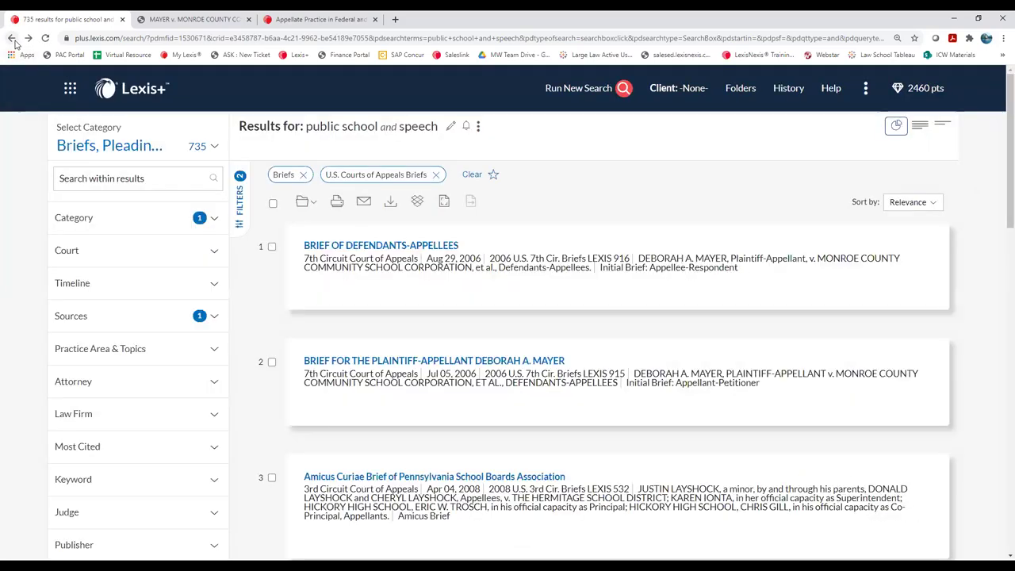
{"action": "left_click", "coordinate": [12, 38]}
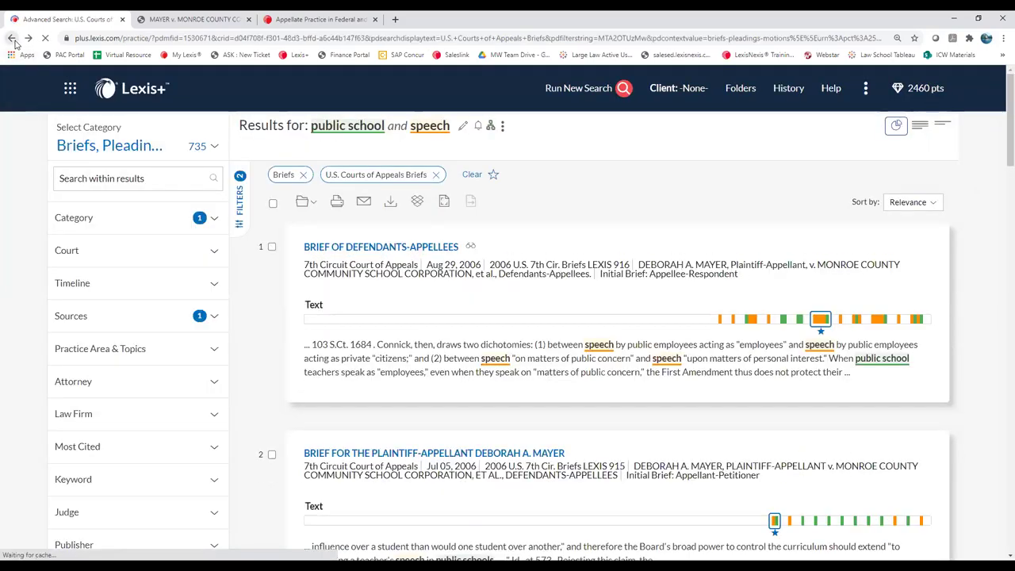
{"action": "left_click", "coordinate": [12, 38]}
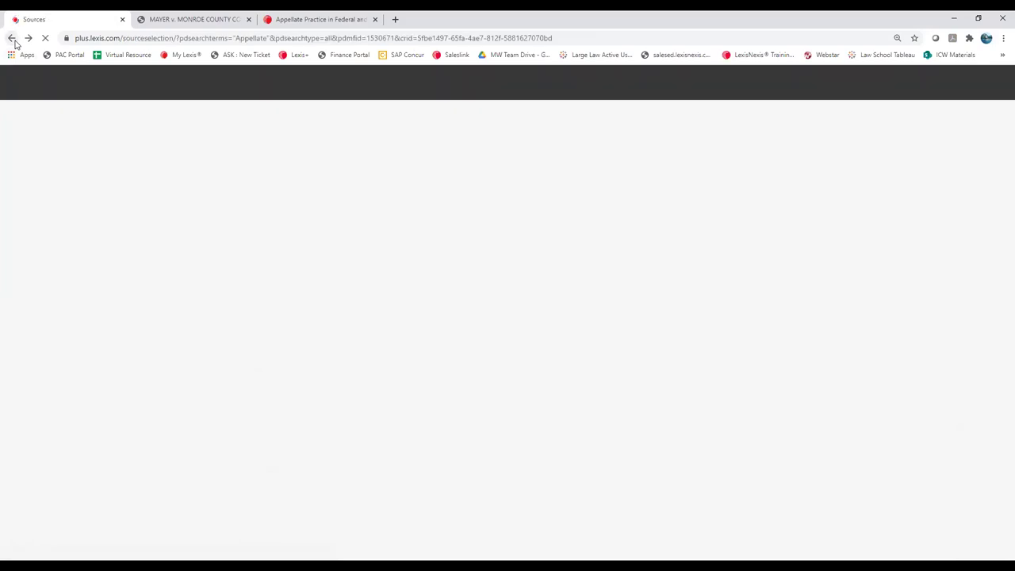
Step: Open page 1 of the source results and examine the appellate practice titles listed there
{"action": "scroll", "coordinate": [436, 404], "scroll_direction": "down", "scroll_amount": 10}
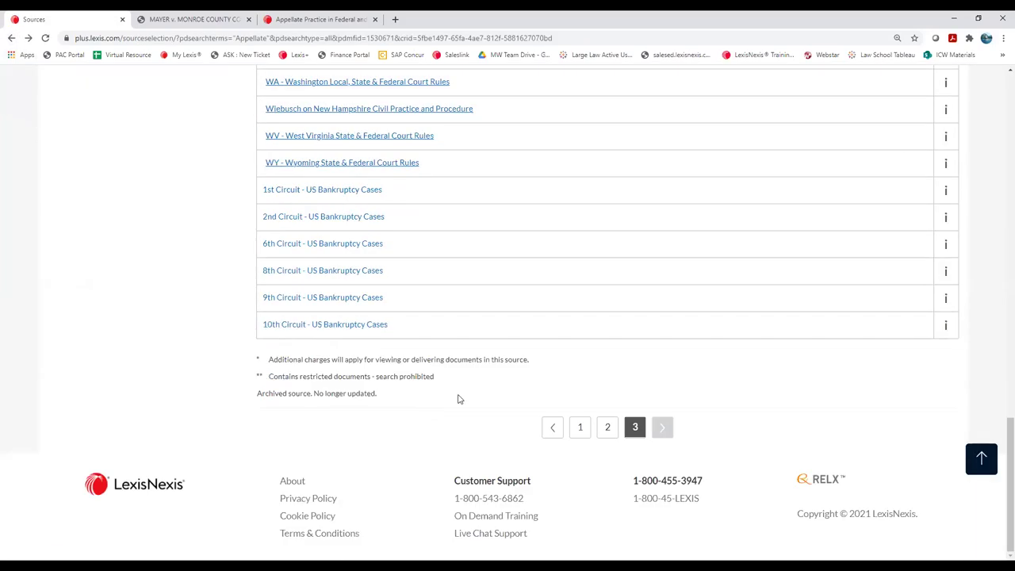
{"action": "left_click", "coordinate": [582, 428]}
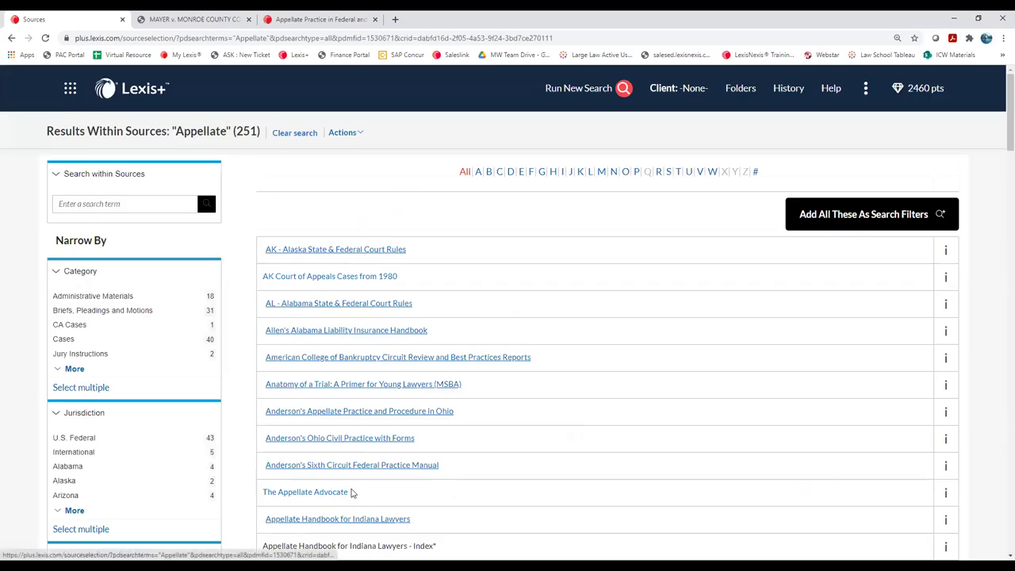
{"action": "scroll", "coordinate": [339, 492], "scroll_direction": "down", "scroll_amount": 3}
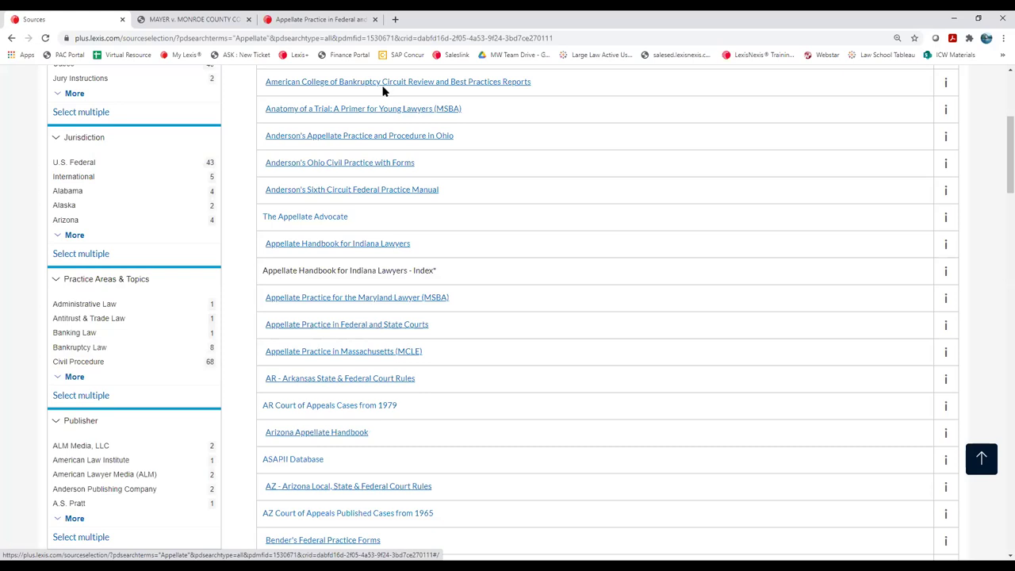
Step: In the Appellate Practice in Federal and State Courts contents, collapse Chapter 10: Writing Appellate Briefs and view the Chapter 11: Oral Argument sections
{"action": "left_click", "coordinate": [324, 13]}
{"action": "scroll", "coordinate": [290, 381], "scroll_direction": "down", "scroll_amount": 3}
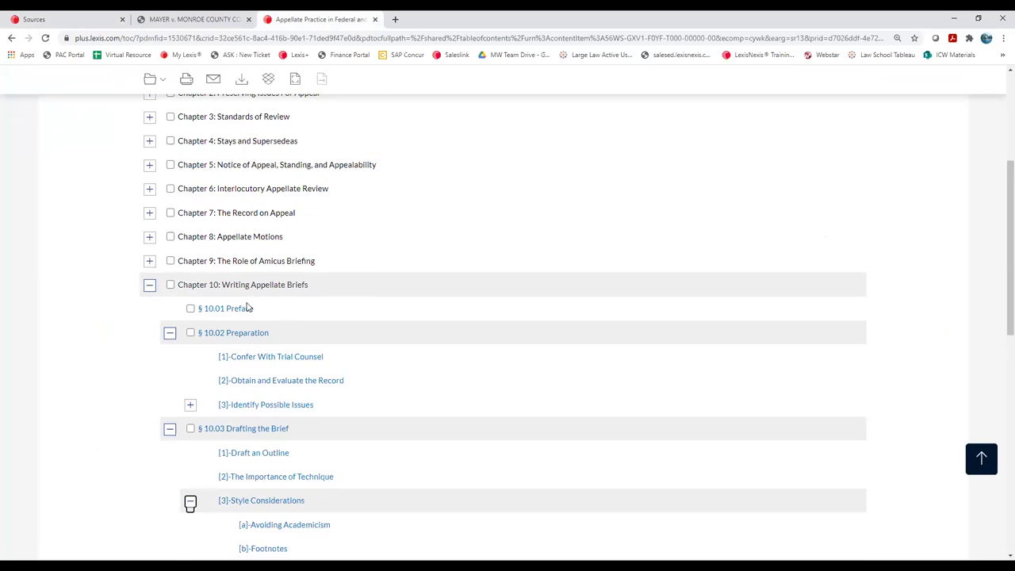
{"action": "left_click", "coordinate": [149, 286]}
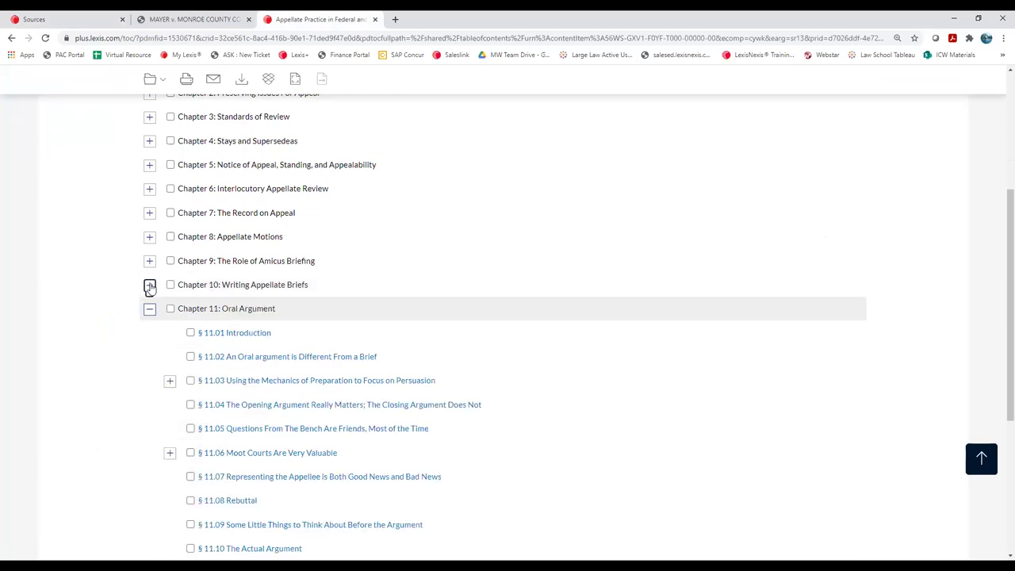
Step: Return to the "Appellate" source results, open the page beginning with Pennsylvania Law Weekly, and locate U.S. Courts of Appeals Briefs
{"action": "left_click", "coordinate": [48, 19]}
{"action": "scroll", "coordinate": [315, 224], "scroll_direction": "down", "scroll_amount": 2}
{"action": "scroll", "coordinate": [315, 224], "scroll_direction": "down", "scroll_amount": 10}
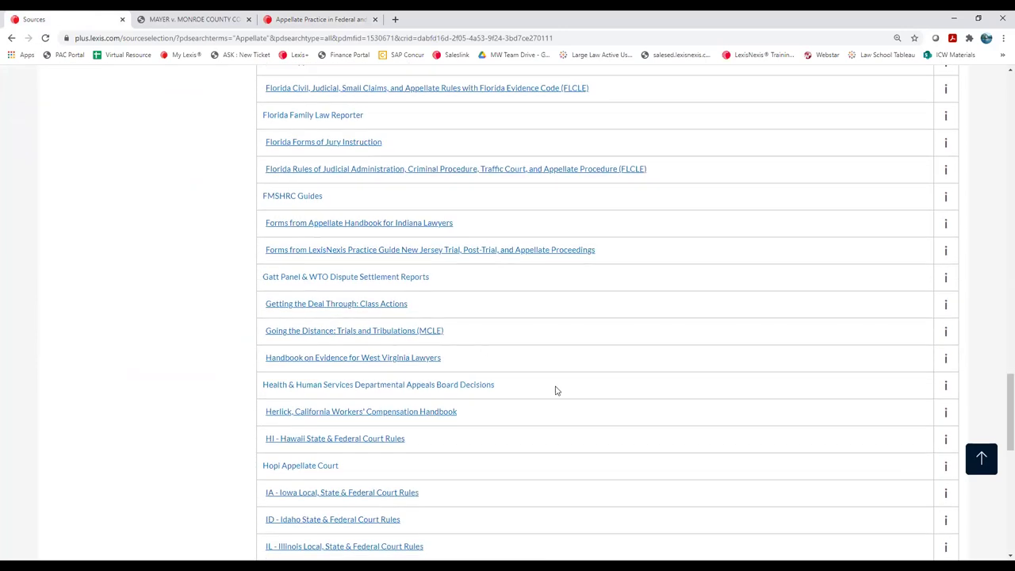
{"action": "scroll", "coordinate": [556, 390], "scroll_direction": "down", "scroll_amount": 10}
{"action": "left_click", "coordinate": [634, 425]}
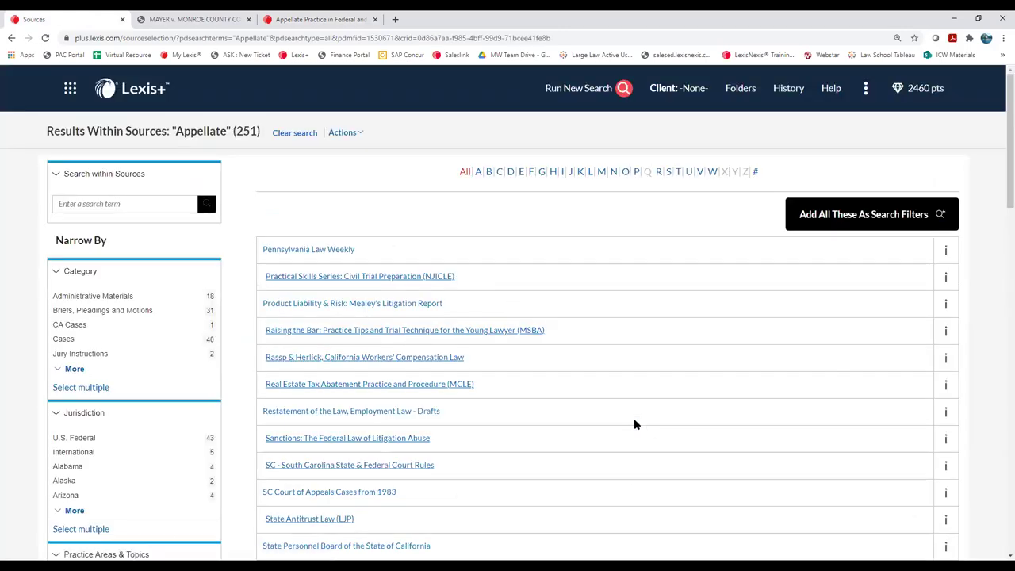
{"action": "scroll", "coordinate": [447, 370], "scroll_direction": "down", "scroll_amount": 10}
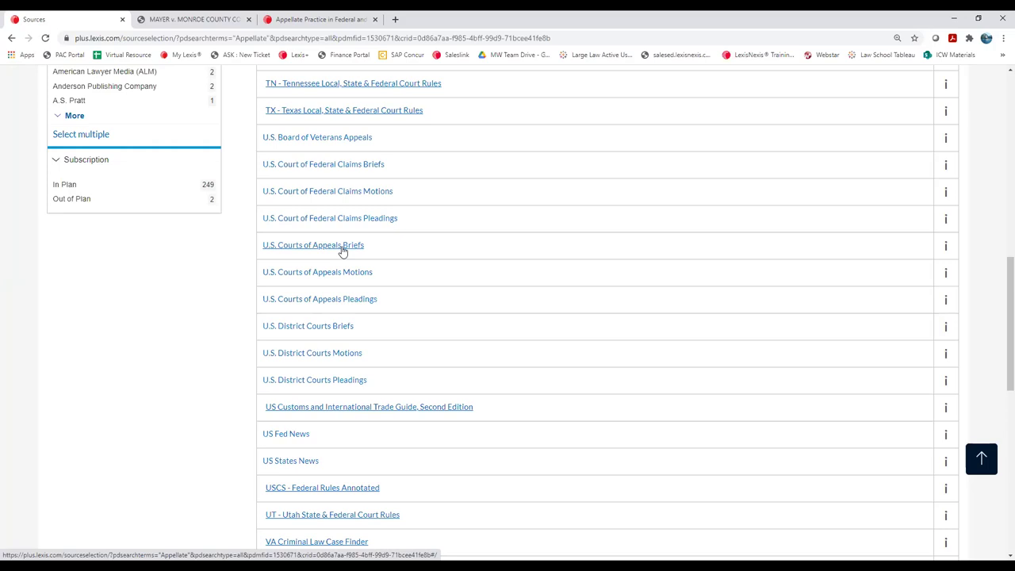
{"action": "scroll", "coordinate": [342, 250], "scroll_direction": "up", "scroll_amount": 10}
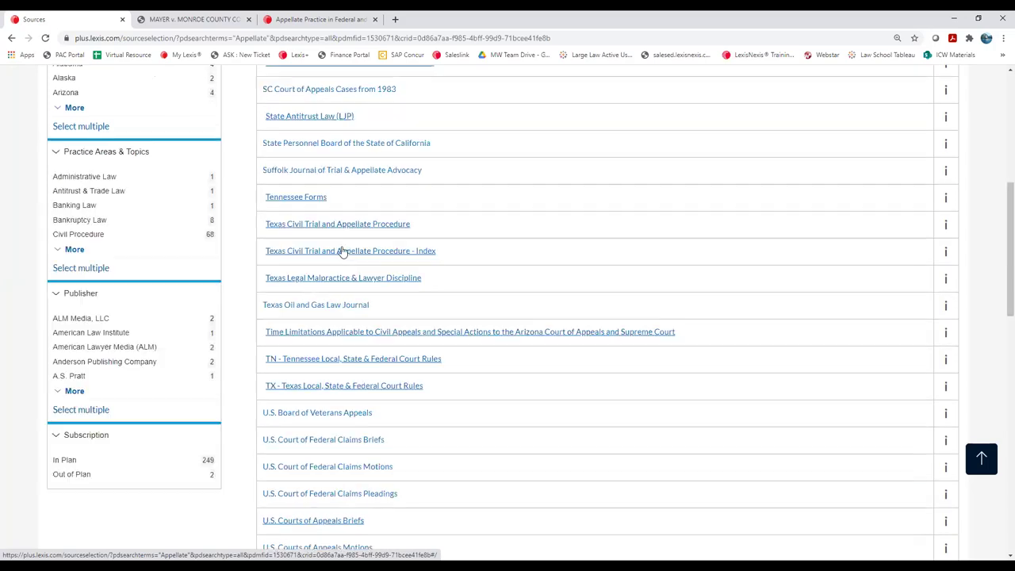
Step: Return to the Lexis+ home page and search all categories and jurisdictions for "public school and speech"
{"action": "left_click", "coordinate": [111, 92]}
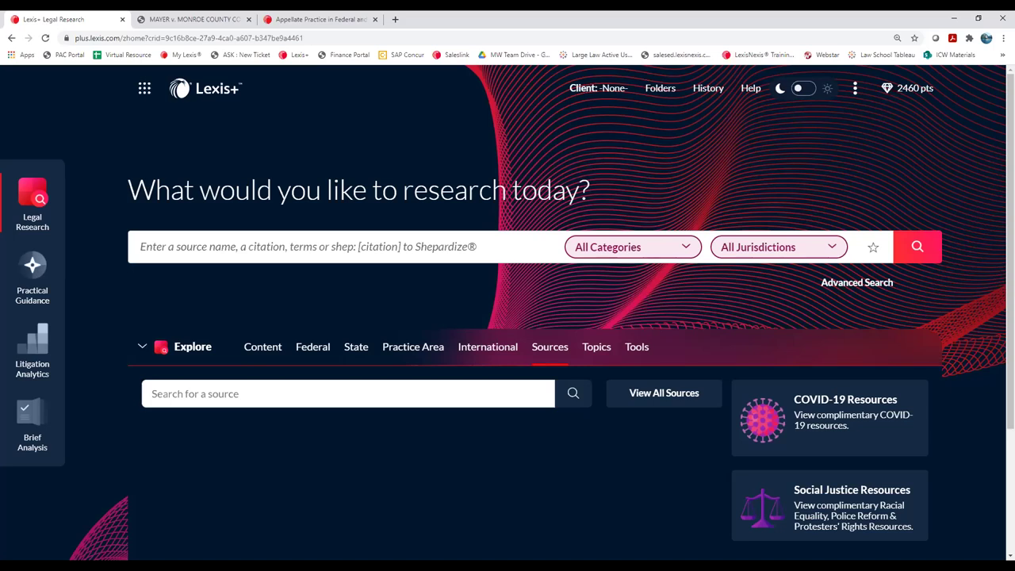
{"action": "left_click", "coordinate": [444, 244]}
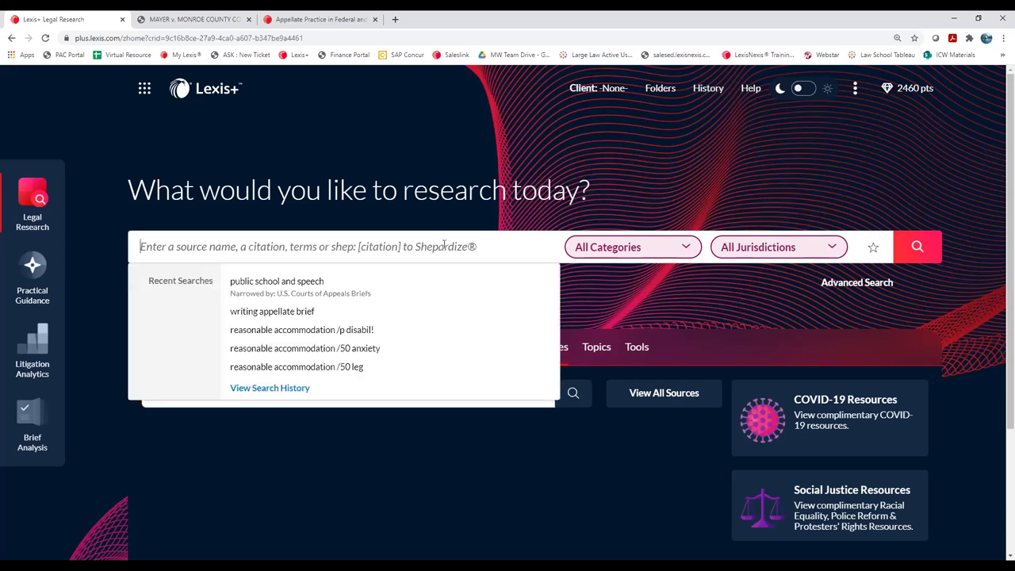
{"action": "type", "text": "public school"}
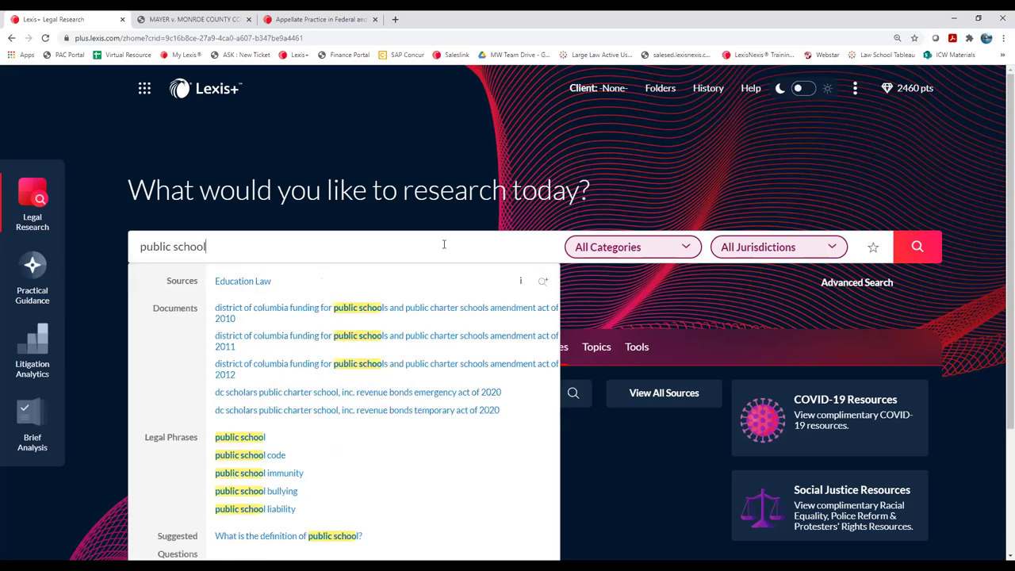
{"action": "type", "text": " and speech"}
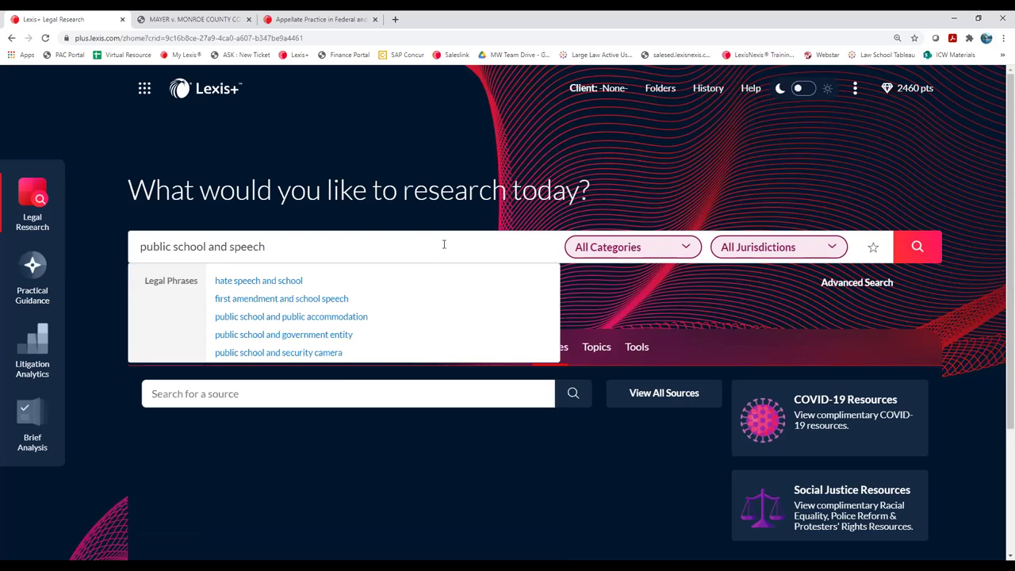
{"action": "key", "text": "Return"}
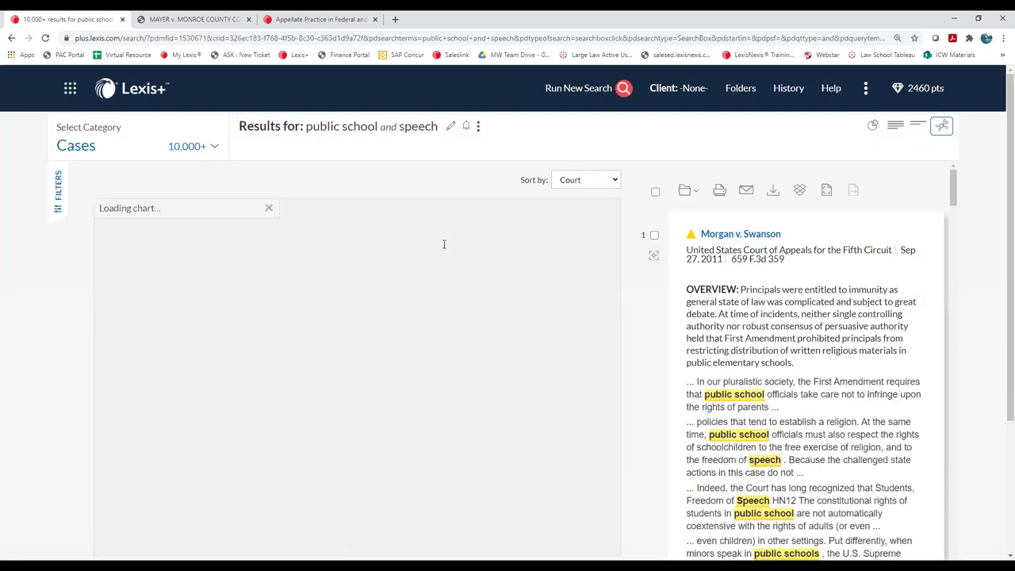
Step: Show the case results with search term maps and narrow them to those containing "video"
{"action": "left_click", "coordinate": [872, 126]}
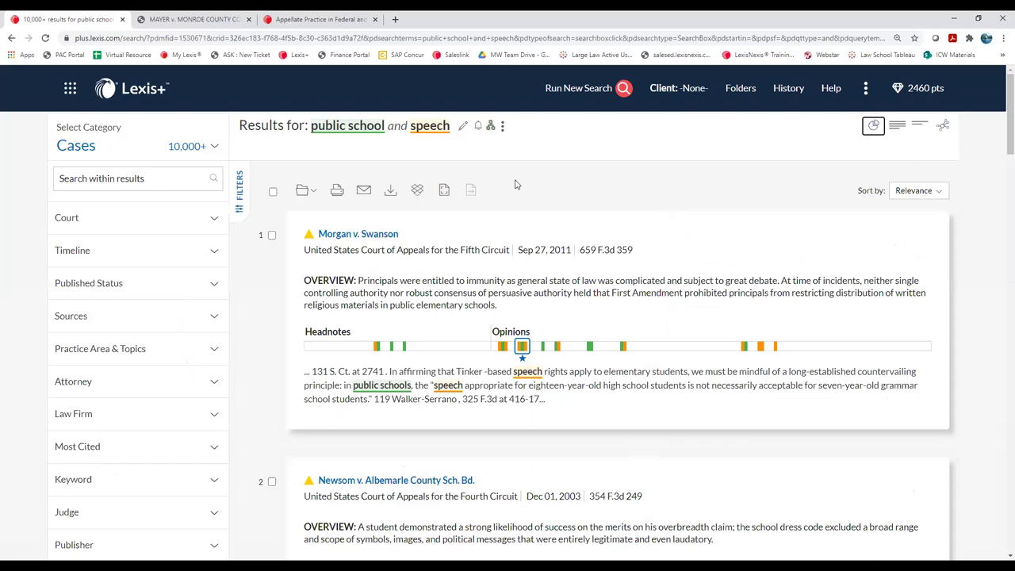
{"action": "left_click", "coordinate": [178, 183]}
{"action": "type", "text": "video"}
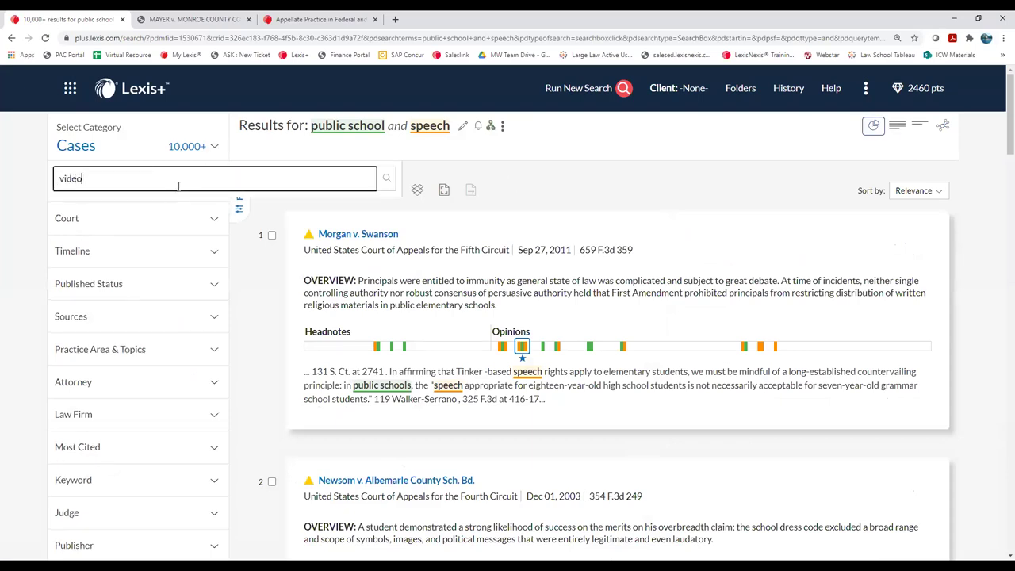
{"action": "key", "text": "Return"}
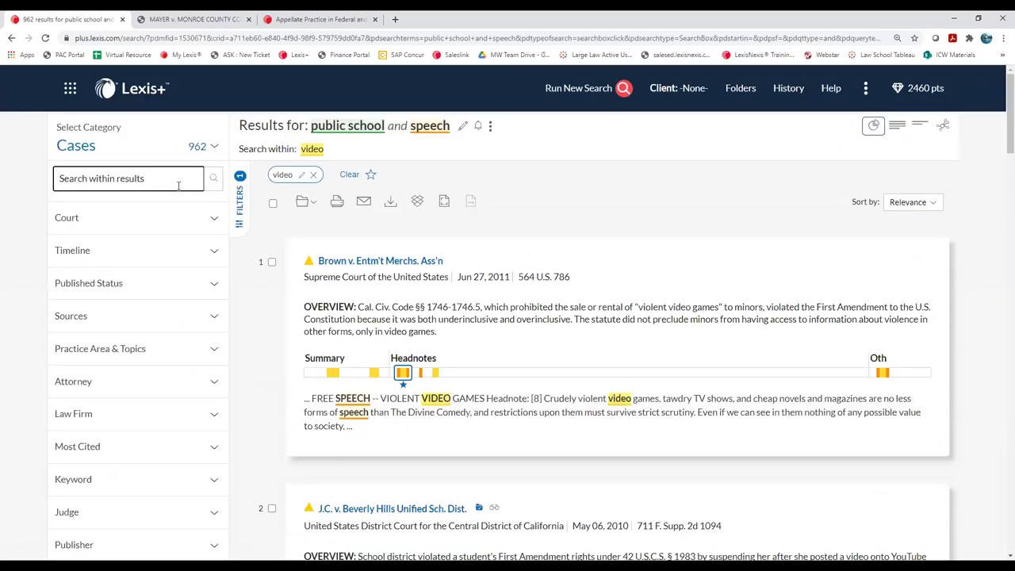
Step: Open J.C. v. Beverly Hills Unified Sch. Dist. and examine its case summary and headnotes
{"action": "left_click", "coordinate": [370, 511]}
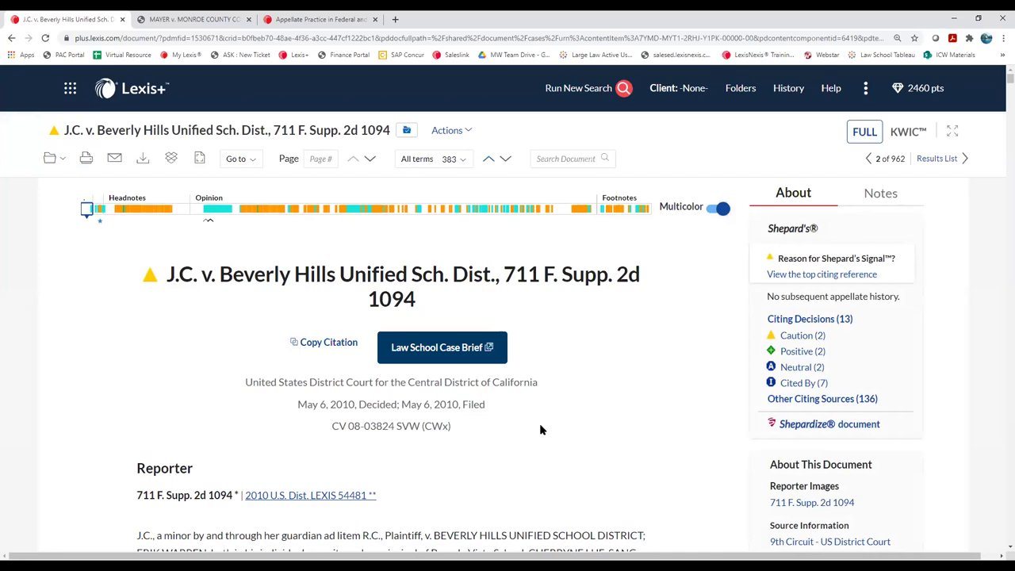
{"action": "scroll", "coordinate": [541, 428], "scroll_direction": "down", "scroll_amount": 5}
{"action": "scroll", "coordinate": [541, 430], "scroll_direction": "down", "scroll_amount": 3}
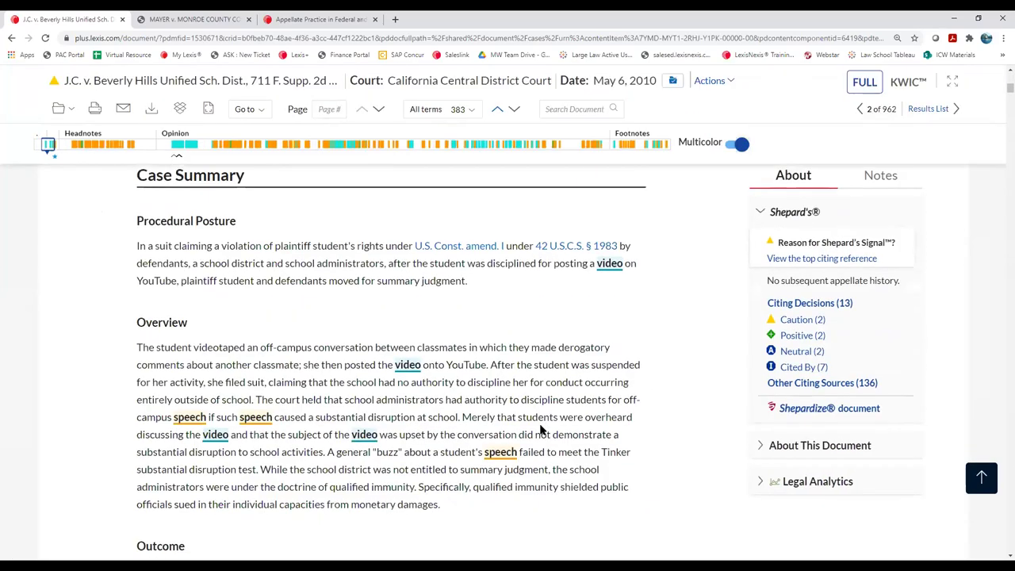
{"action": "scroll", "coordinate": [540, 430], "scroll_direction": "down", "scroll_amount": 5}
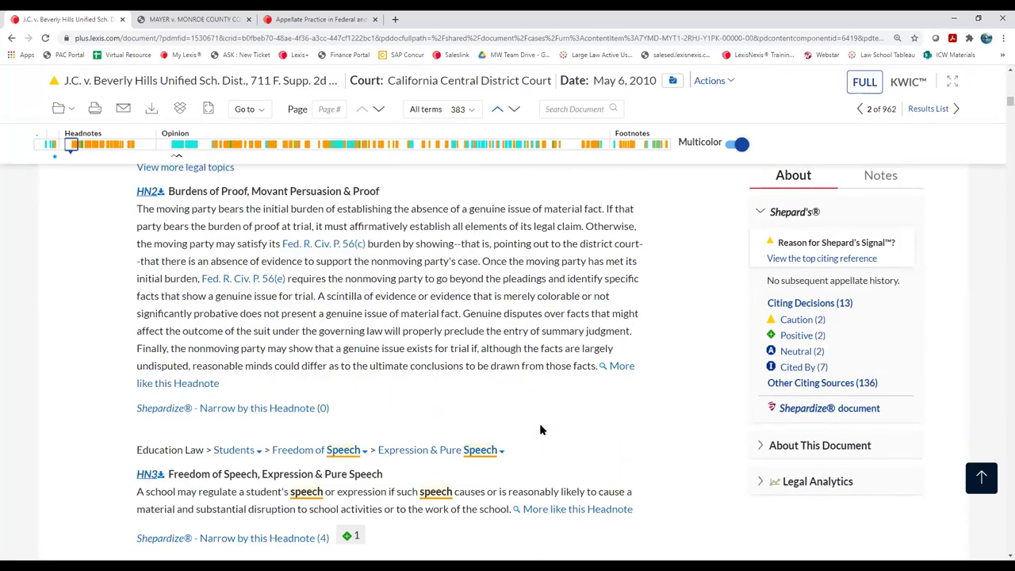
{"action": "scroll", "coordinate": [540, 430], "scroll_direction": "down", "scroll_amount": 6}
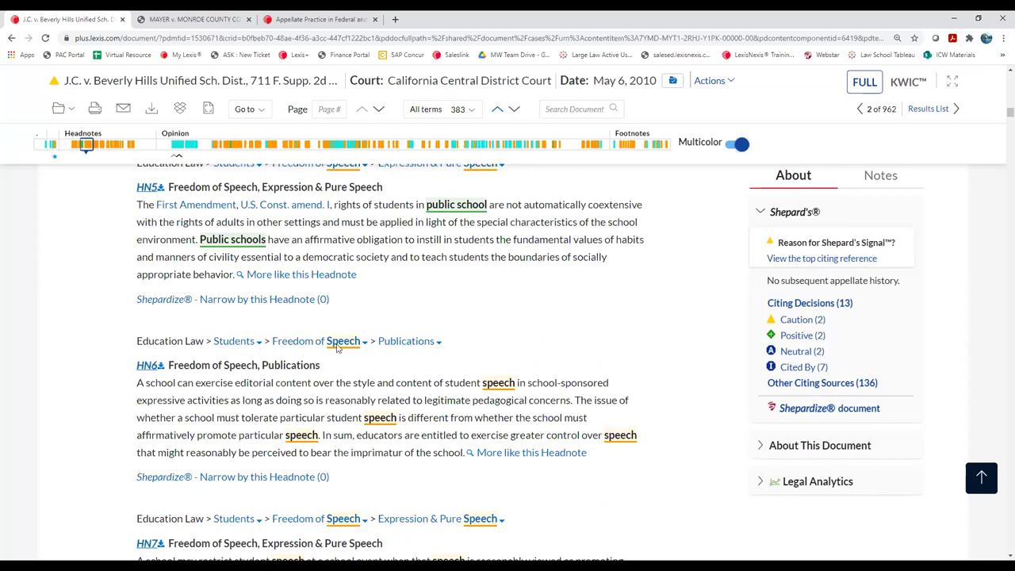
{"action": "scroll", "coordinate": [326, 372], "scroll_direction": "down", "scroll_amount": 5}
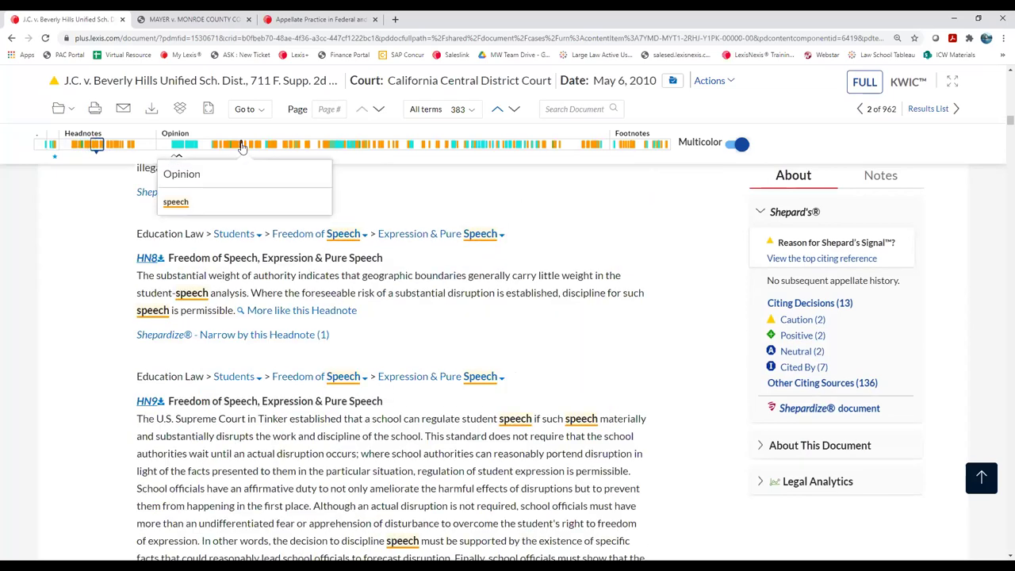
Step: Jump to the opinion's Morse v. Frederick discussion and select the passage from "In reviewing the disciplinary action" through "Id. at 401"
{"action": "left_click", "coordinate": [241, 144]}
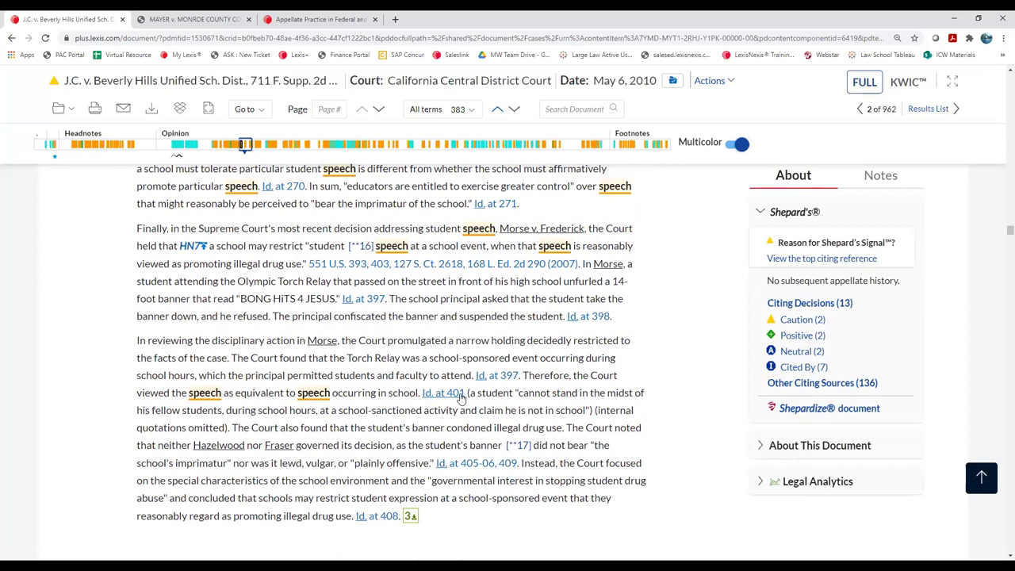
{"action": "left_click_drag", "start_coordinate": [466, 393], "coordinate": [137, 349]}
{"action": "left_click", "coordinate": [532, 431]}
{"action": "left_click_drag", "start_coordinate": [465, 393], "coordinate": [125, 333]}
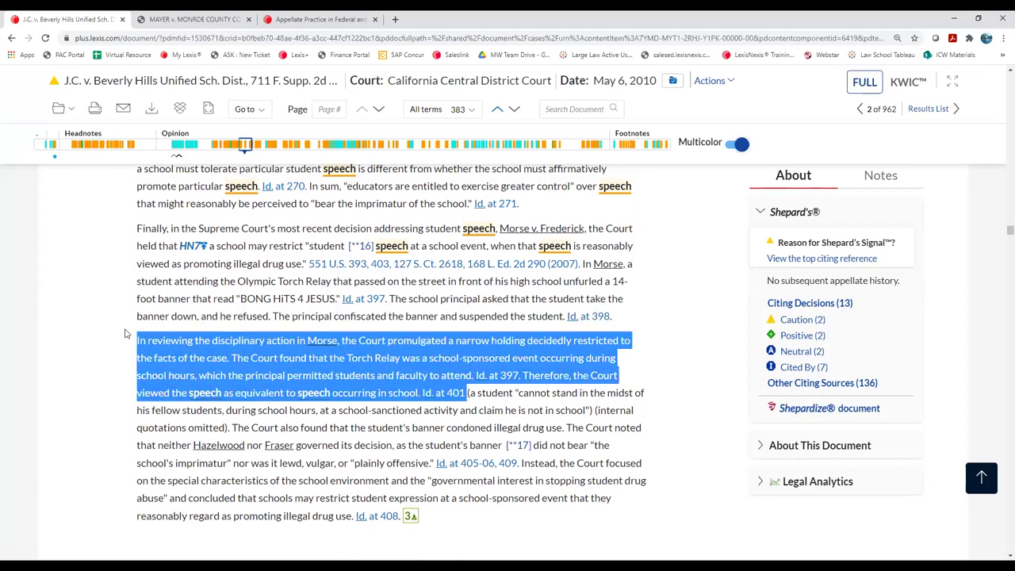
{"action": "right_click", "coordinate": [196, 353]}
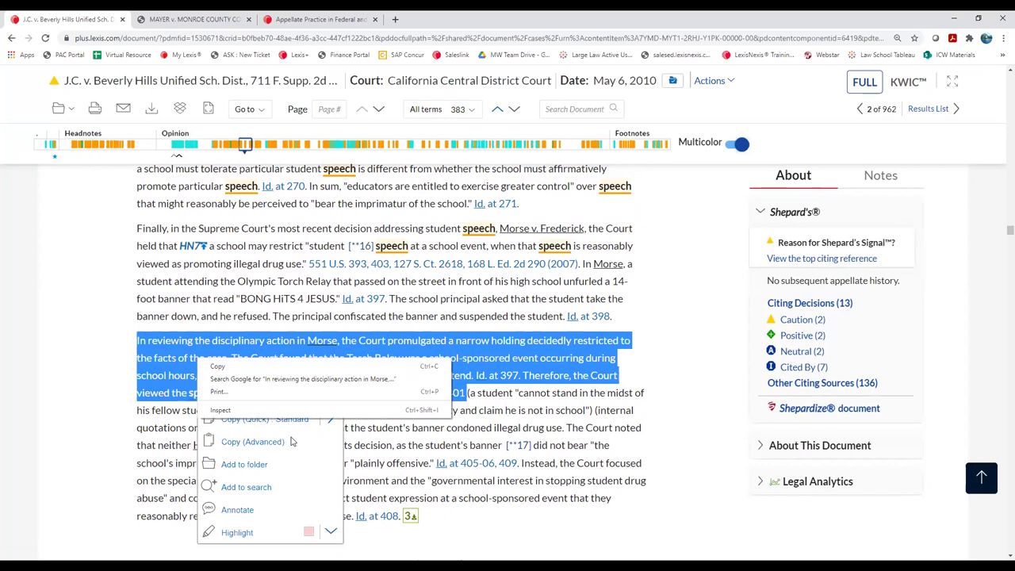
{"action": "left_click", "coordinate": [281, 368]}
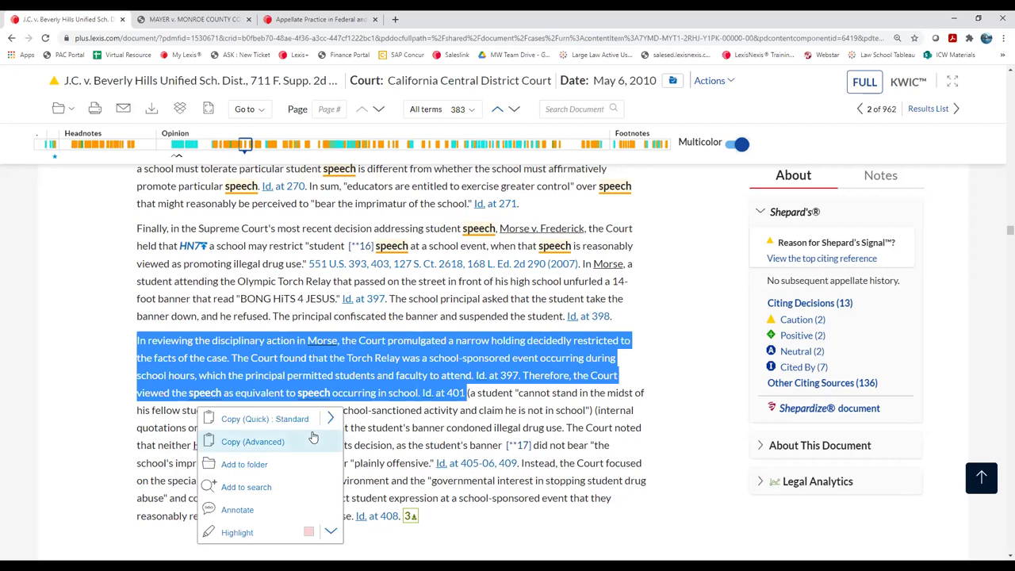
Step: Copy the selected passage with its citation through Copy (Advanced), using the Standard format and an underlined case name
{"action": "left_click", "coordinate": [274, 441]}
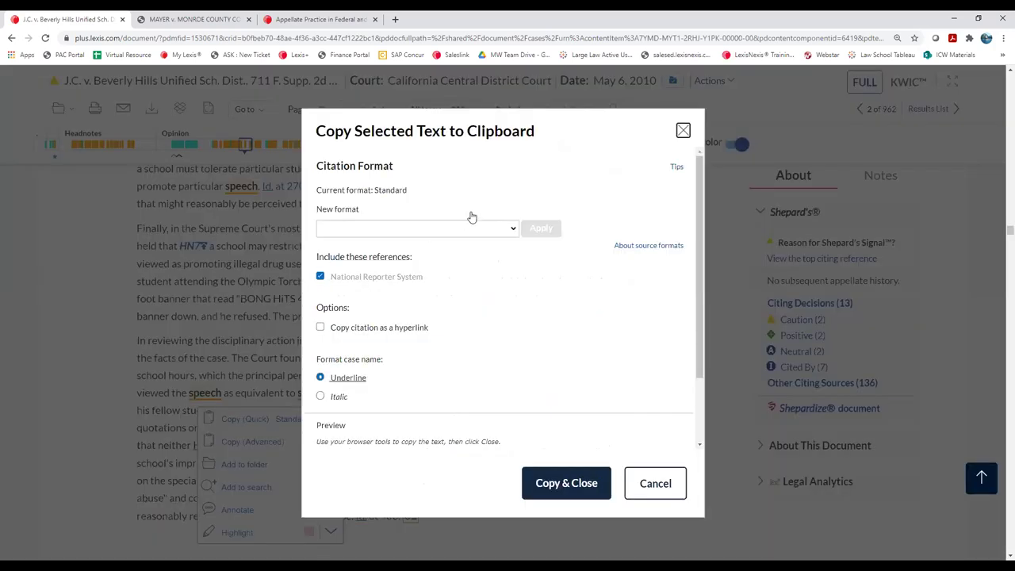
{"action": "scroll", "coordinate": [471, 289], "scroll_direction": "down", "scroll_amount": 1}
{"action": "scroll", "coordinate": [471, 289], "scroll_direction": "up", "scroll_amount": 1}
{"action": "left_click", "coordinate": [512, 228]}
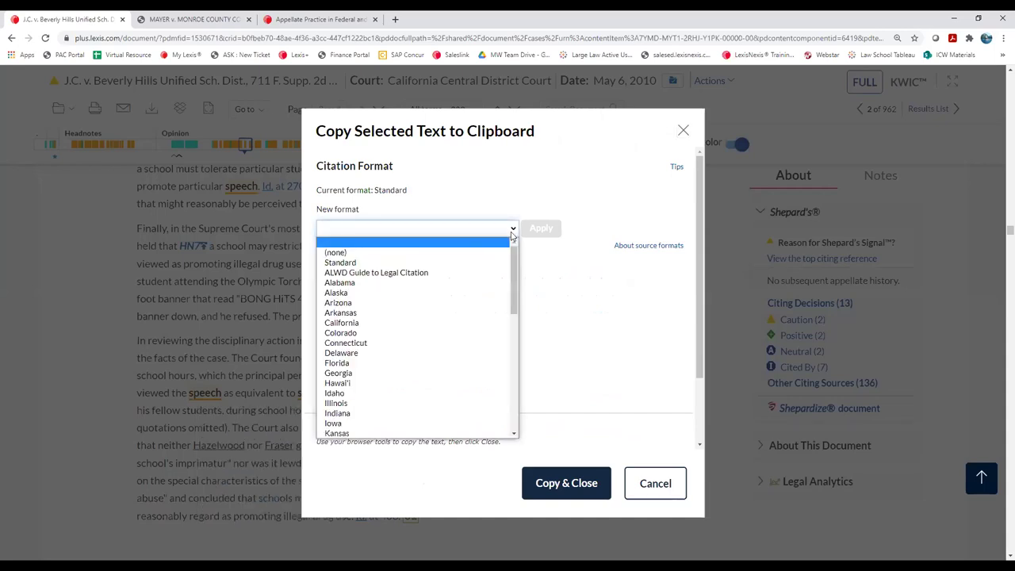
{"action": "left_click", "coordinate": [469, 262]}
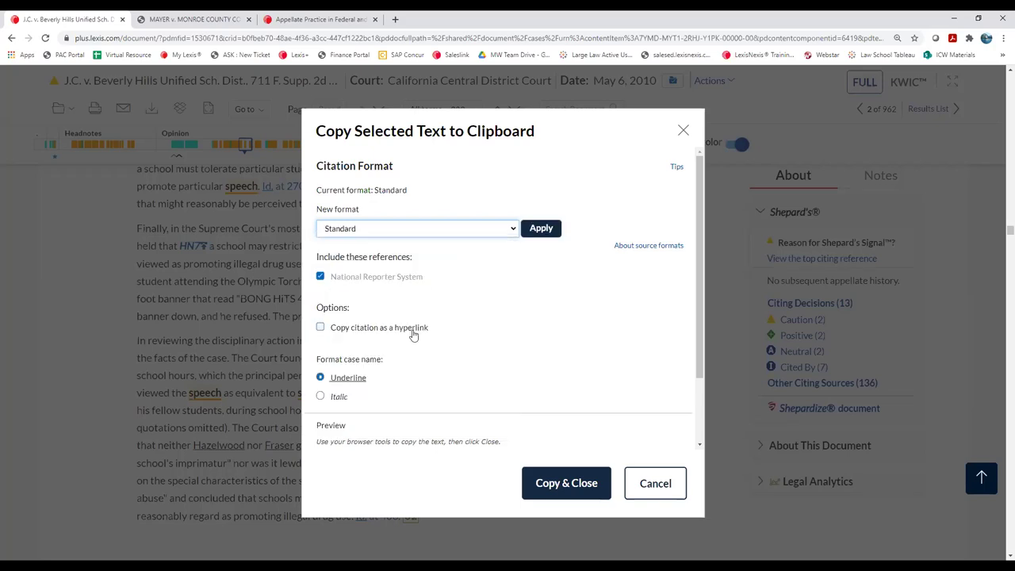
{"action": "scroll", "coordinate": [413, 333], "scroll_direction": "down", "scroll_amount": 1}
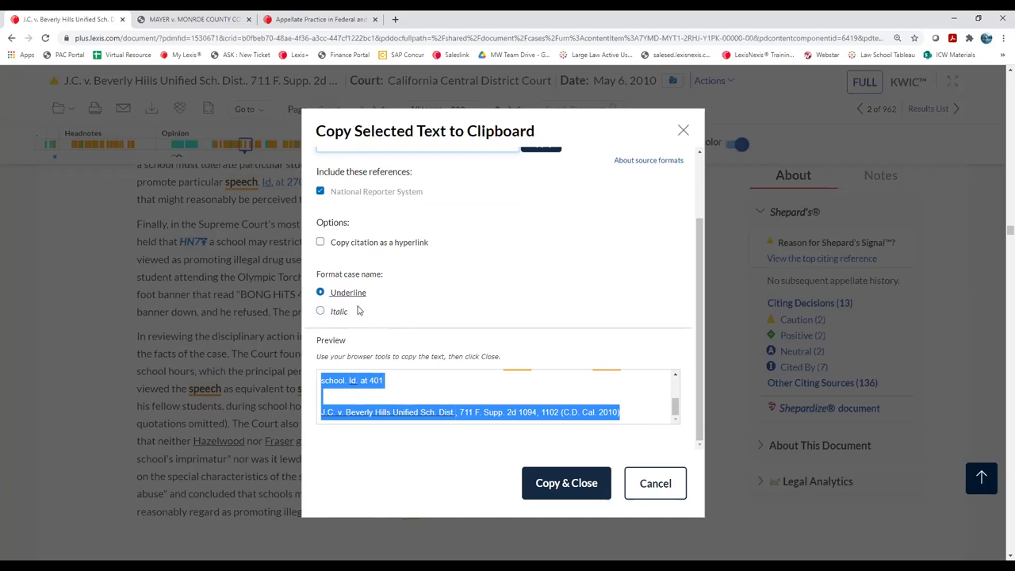
{"action": "mouse_move", "coordinate": [676, 406]}
{"action": "left_mouse_down"}
{"action": "mouse_move", "coordinate": [673, 386]}
{"action": "mouse_move", "coordinate": [675, 399]}
{"action": "left_mouse_up"}
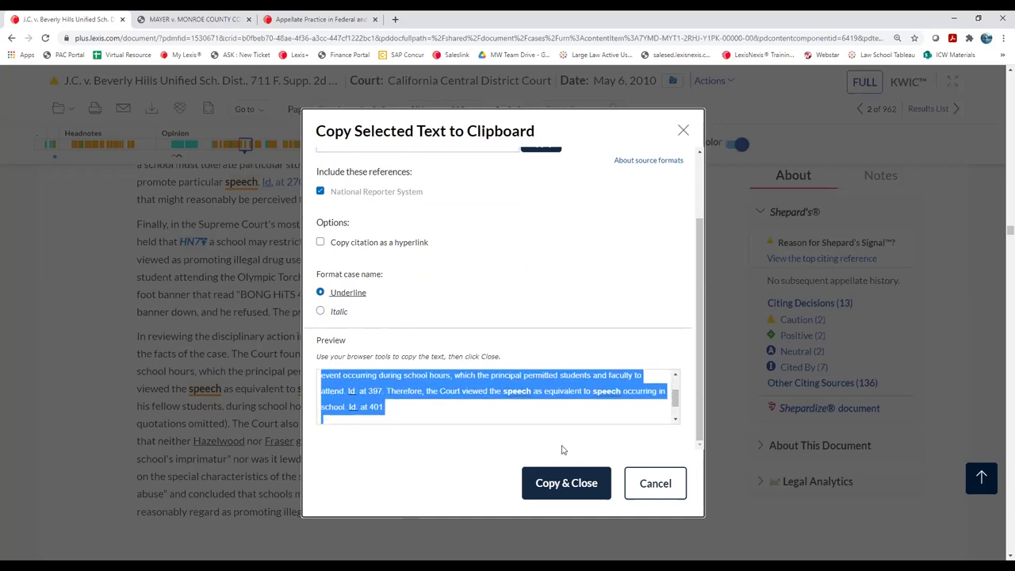
{"action": "left_click", "coordinate": [551, 491]}
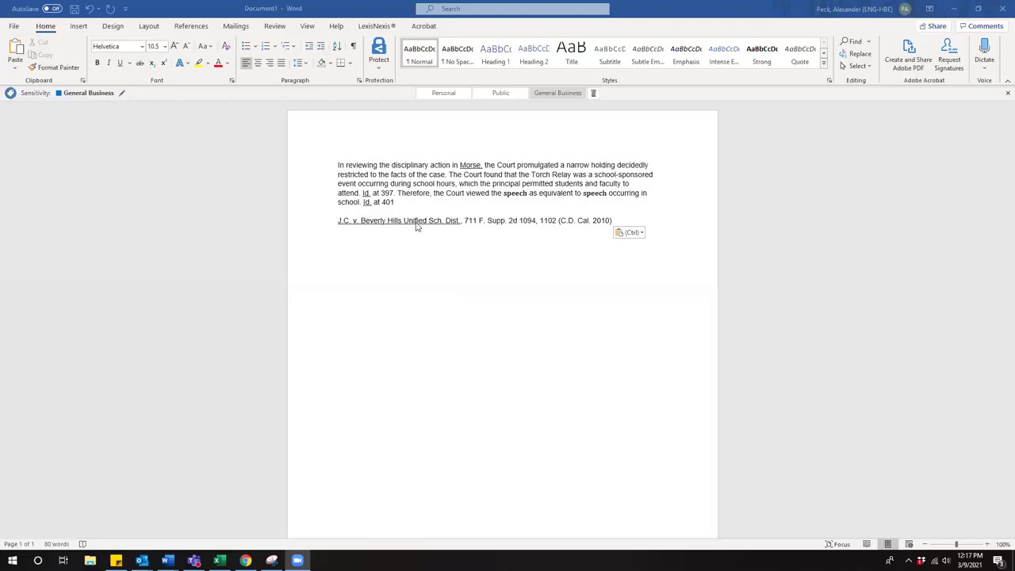
Step: In the Word document, check the pasted case citation and its pinpoint page 1102
{"action": "left_click", "coordinate": [441, 220]}
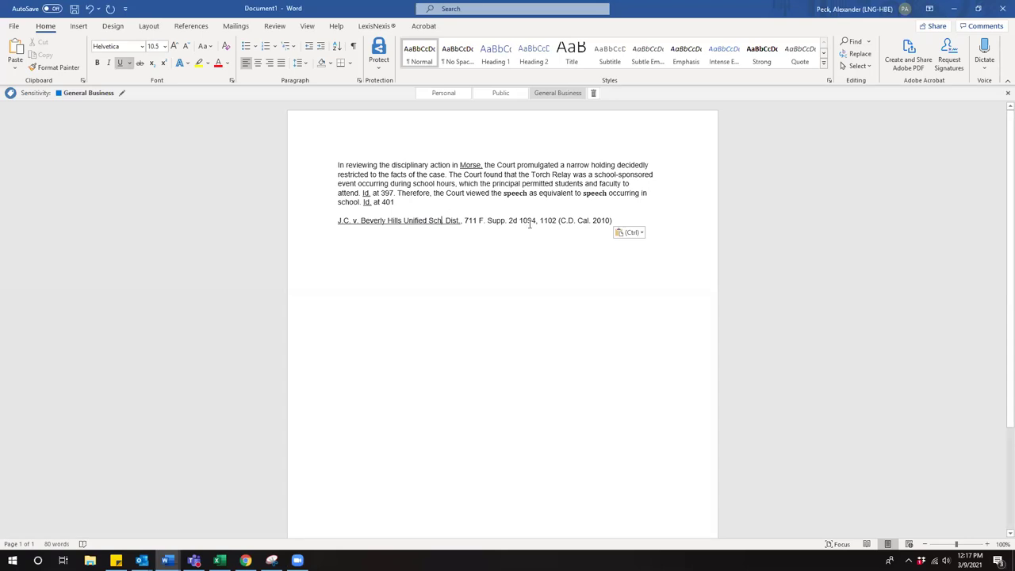
{"action": "left_click_drag", "start_coordinate": [557, 222], "coordinate": [539, 222]}
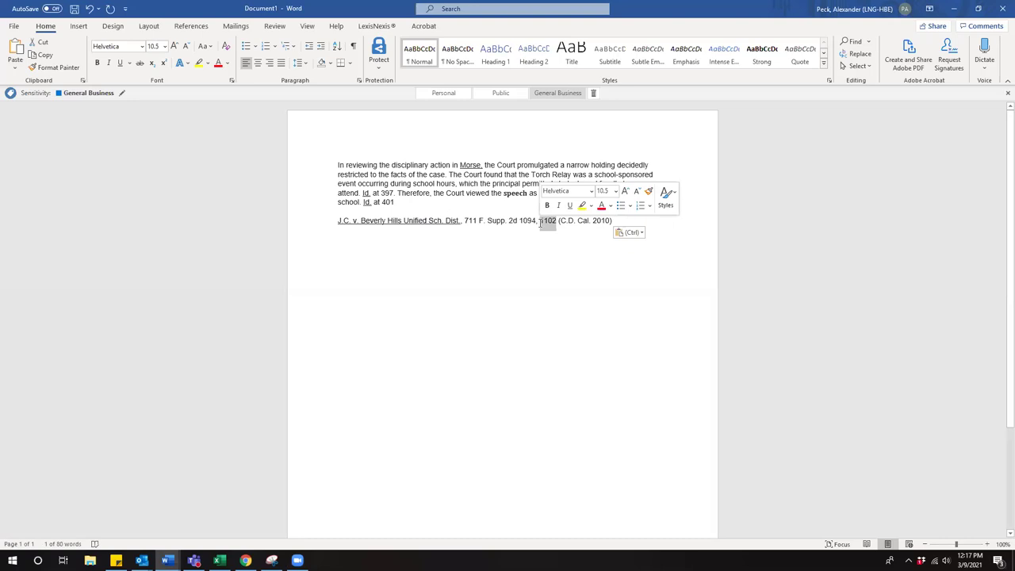
{"action": "left_click", "coordinate": [523, 254]}
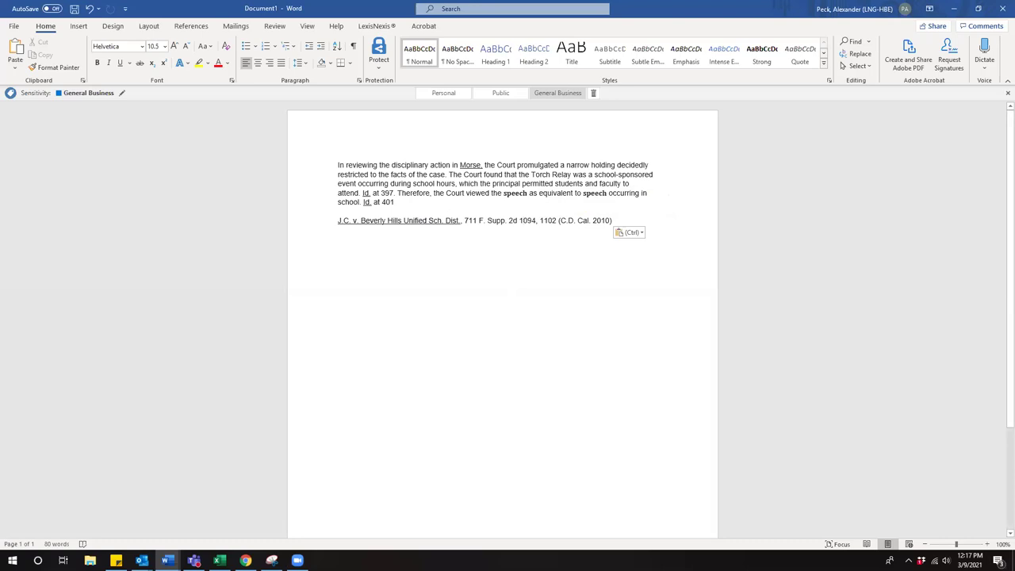
Step: Insert blank lines above the pasted passage and add the heading "Argument 1-" at the start of the document
{"action": "left_click", "coordinate": [340, 160]}
{"action": "key", "text": "Return"}
{"action": "key", "text": "Return"}
{"action": "key", "text": "Return"}
{"action": "key", "text": "Up"}
{"action": "key", "text": "Up"}
{"action": "key", "text": "Up"}
{"action": "type", "text": "Argument 1-"}
{"action": "key", "text": "Down"}
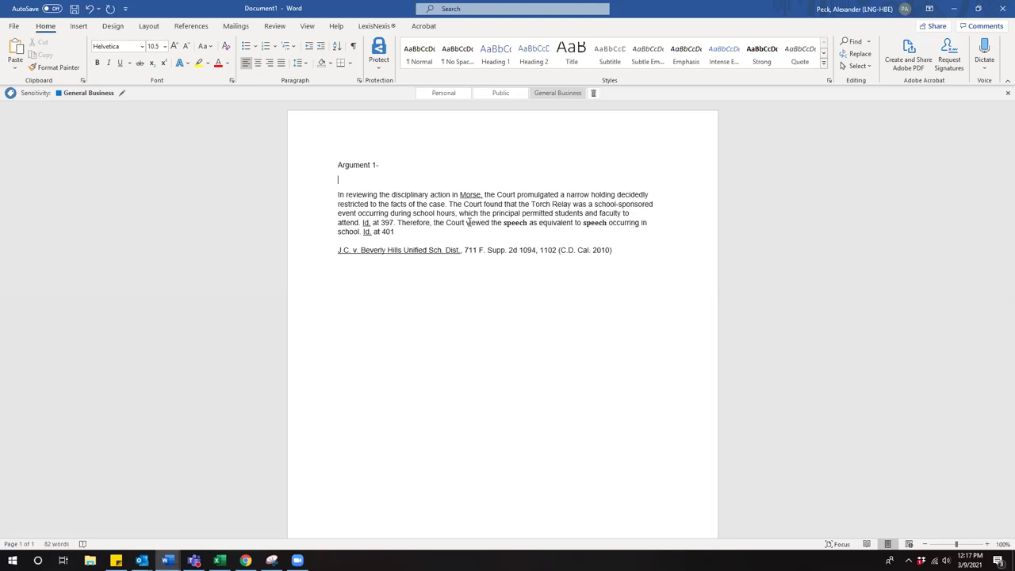
Step: Switch to the opinion in Chrome and copy the passage from "In reviewing the disciplinary action" through "Id. at 401" with Copy (Quick): Standard
{"action": "left_click", "coordinate": [246, 560]}
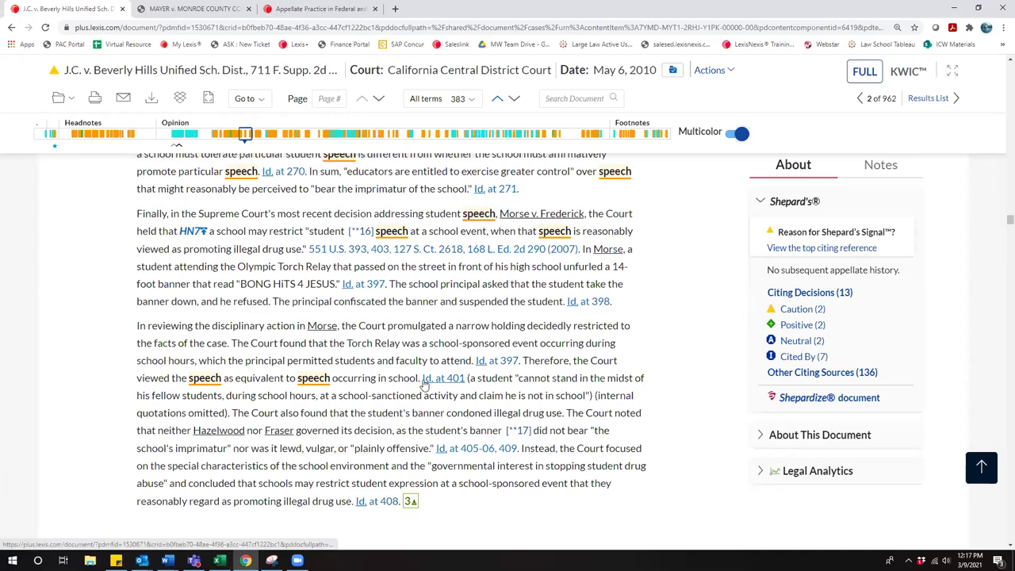
{"action": "mouse_move", "coordinate": [466, 377]}
{"action": "left_mouse_down"}
{"action": "mouse_move", "coordinate": [117, 333]}
{"action": "mouse_move", "coordinate": [137, 325]}
{"action": "left_mouse_up"}
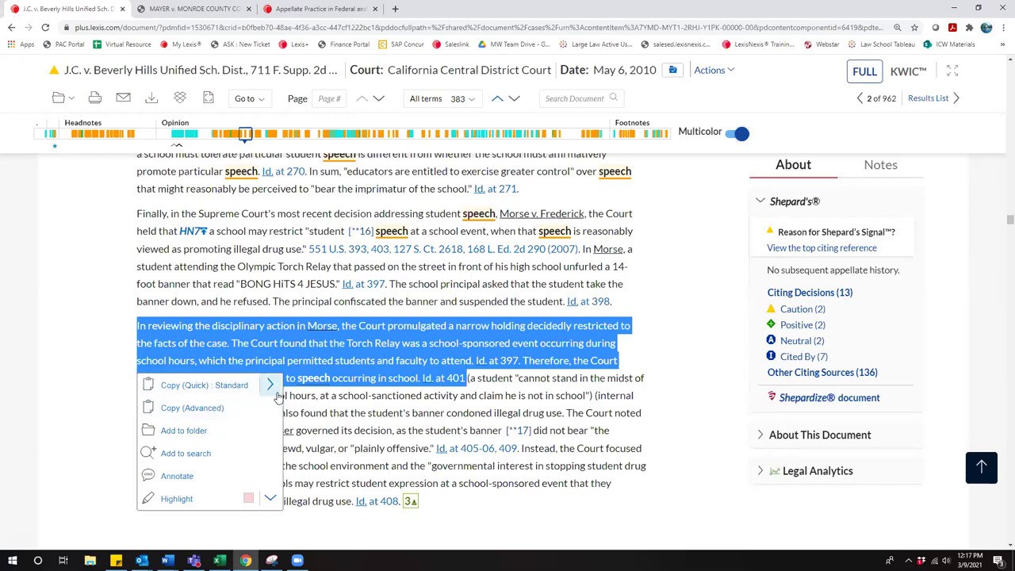
{"action": "left_click", "coordinate": [223, 388]}
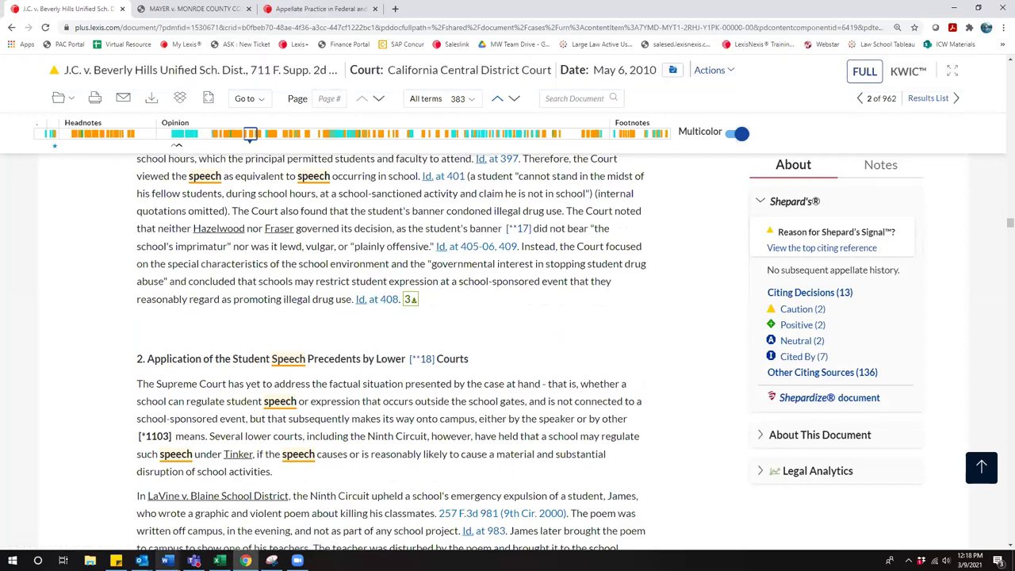
Step: Switch to Document1 in Word and paste the copied passage with its citation below the first citation, separated by blank lines
{"action": "mouse_move", "coordinate": [167, 560]}
{"action": "left_click", "coordinate": [283, 512]}
{"action": "left_click", "coordinate": [654, 254]}
{"action": "key", "text": "Return"}
{"action": "key", "text": "Return"}
{"action": "key", "text": "ctrl+v"}
Step: Open Copy Citation for the J.C. v. Beverly Hills case in Lexis+, review the Standard format and citation preview, and cancel
{"action": "scroll", "coordinate": [624, 262], "scroll_direction": "up", "scroll_amount": 20}
{"action": "scroll", "coordinate": [625, 262], "scroll_direction": "up", "scroll_amount": 5}
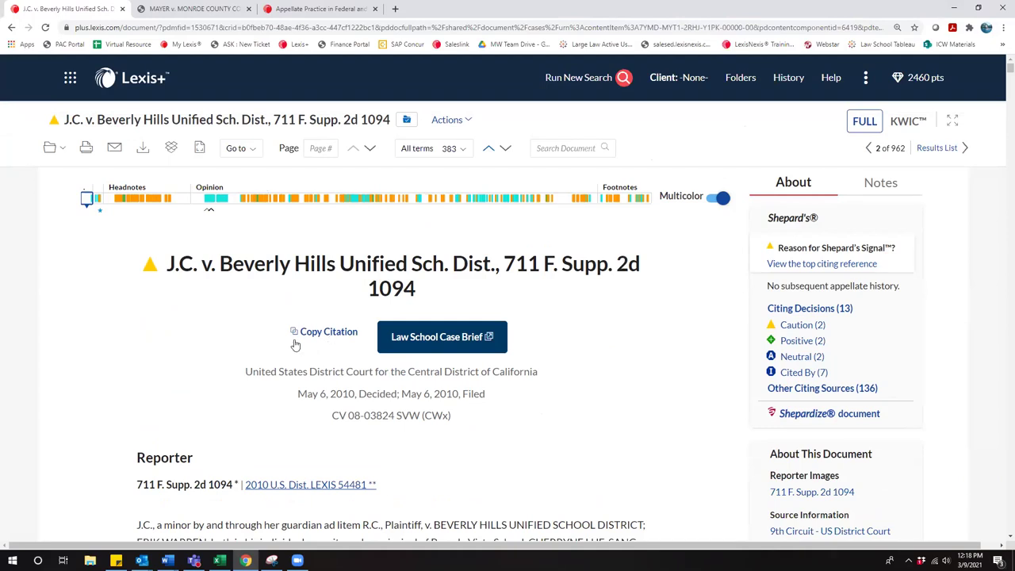
{"action": "left_click", "coordinate": [336, 337]}
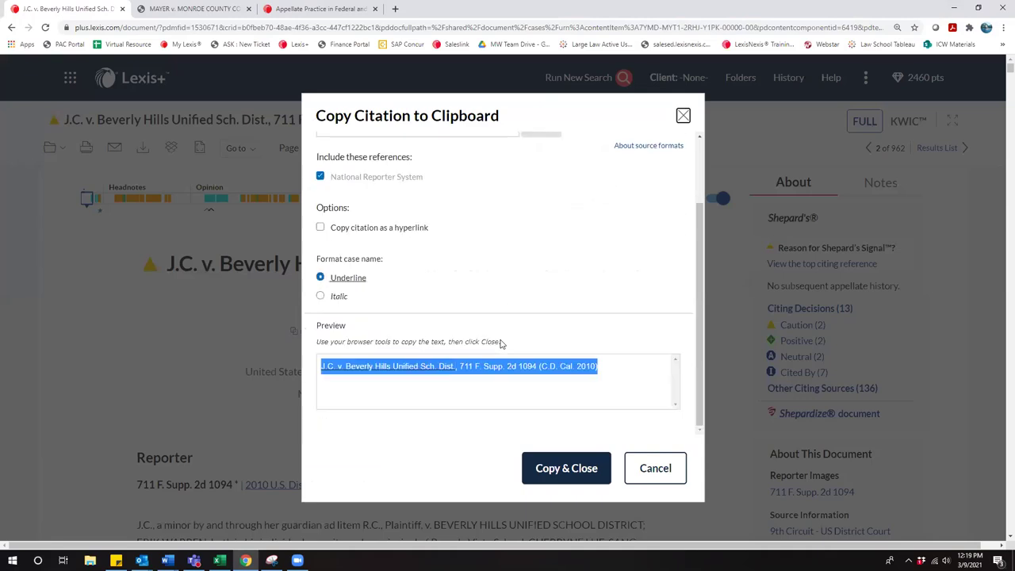
{"action": "scroll", "coordinate": [500, 341], "scroll_direction": "up", "scroll_amount": 2}
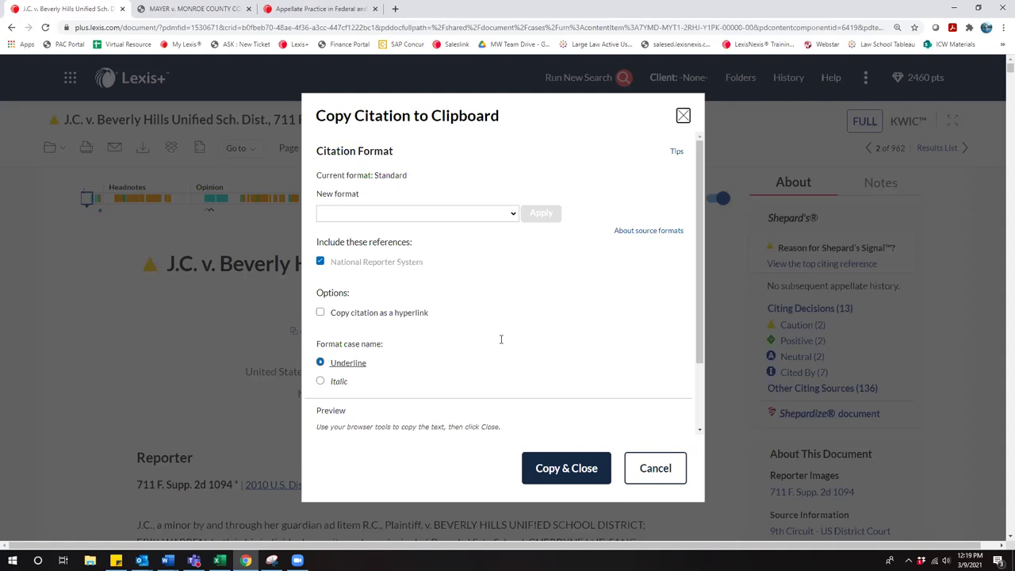
{"action": "left_click", "coordinate": [509, 213]}
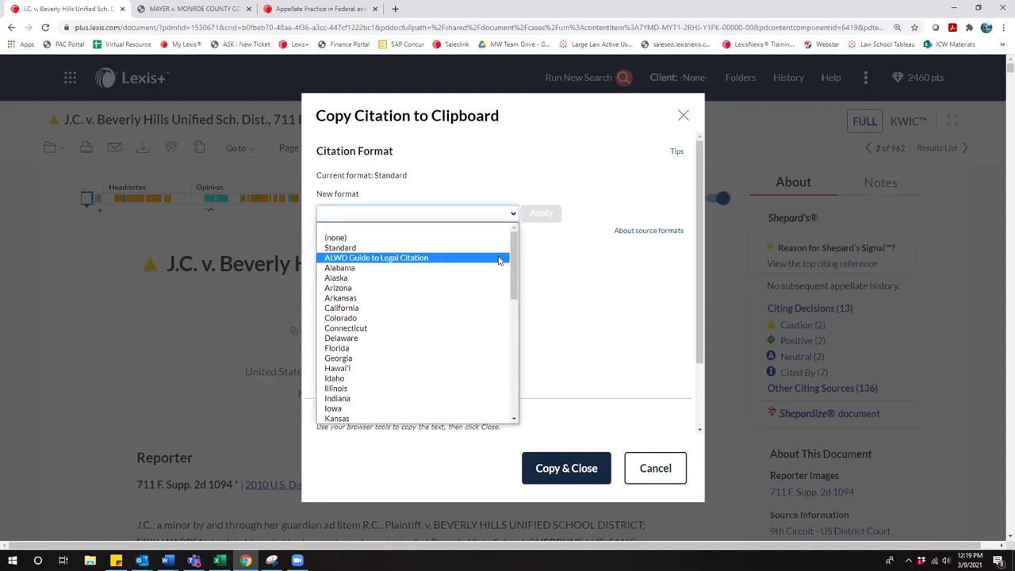
{"action": "left_click", "coordinate": [500, 248]}
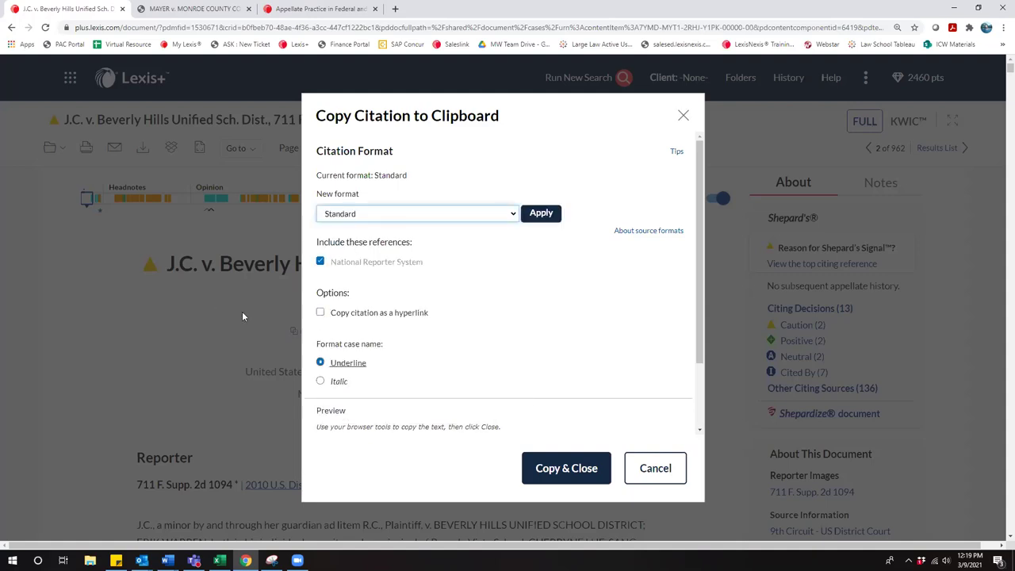
{"action": "scroll", "coordinate": [456, 389], "scroll_direction": "down", "scroll_amount": 1}
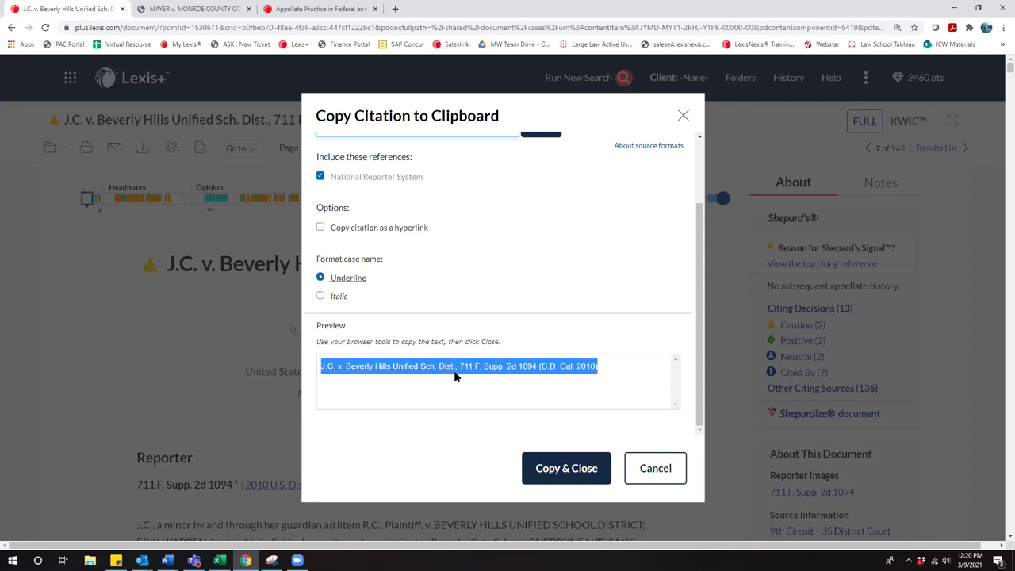
{"action": "left_click", "coordinate": [653, 468]}
{"action": "scroll", "coordinate": [764, 430], "scroll_direction": "down", "scroll_amount": 2}
{"action": "scroll", "coordinate": [765, 431], "scroll_direction": "down", "scroll_amount": 4}
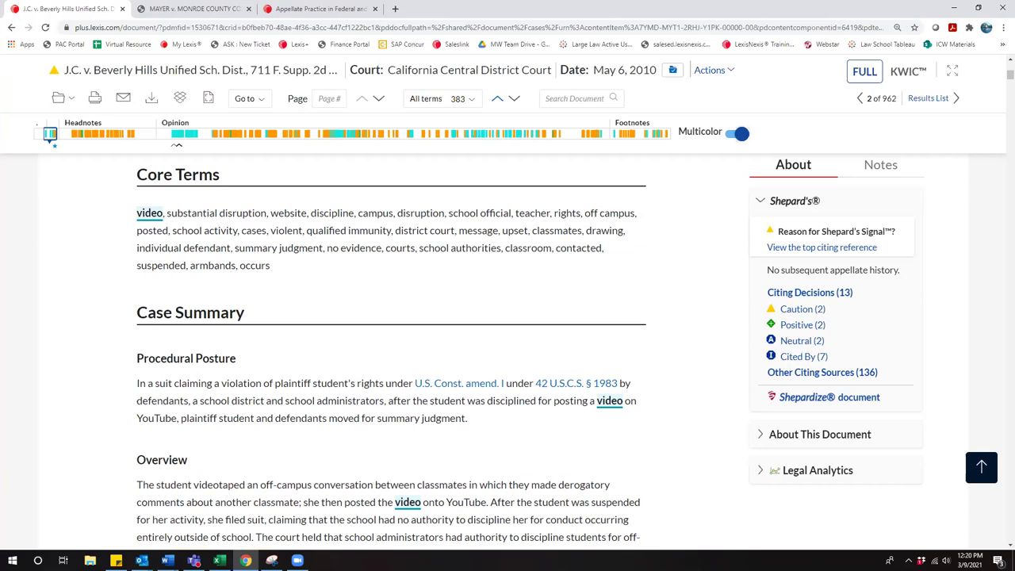
Step: Check the two pasted passages in Document1, and switch to the Escalante Sample Brief to view its LexisNexis drafting tools
{"action": "mouse_move", "coordinate": [167, 560]}
{"action": "left_click", "coordinate": [279, 504]}
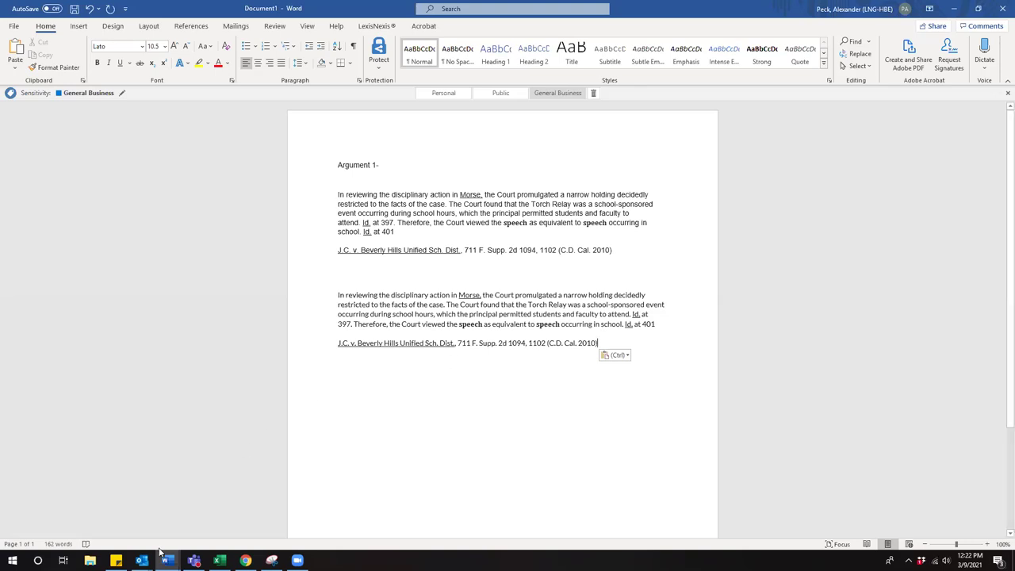
{"action": "mouse_move", "coordinate": [168, 560]}
{"action": "left_click", "coordinate": [151, 517]}
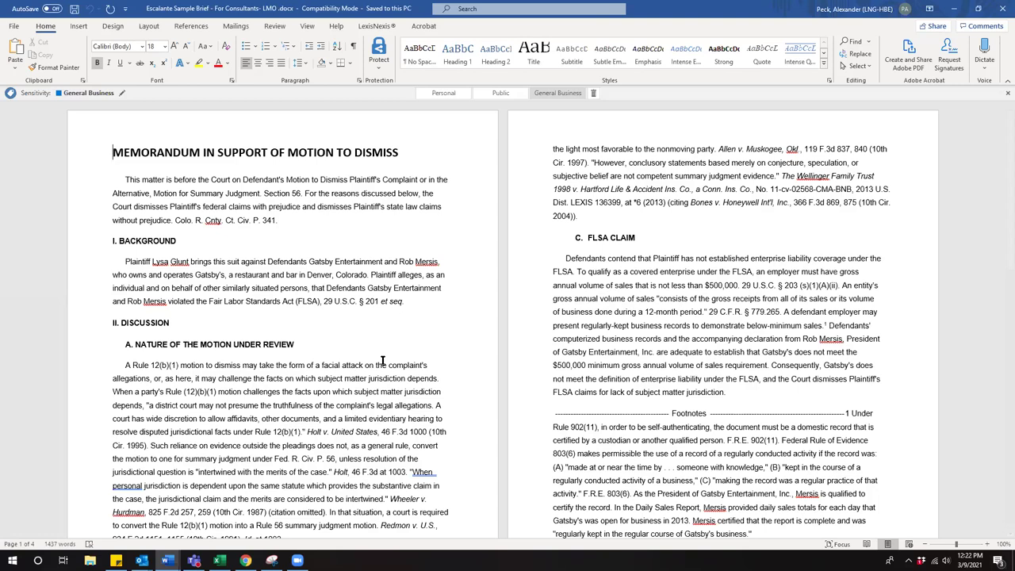
{"action": "left_click", "coordinate": [379, 27]}
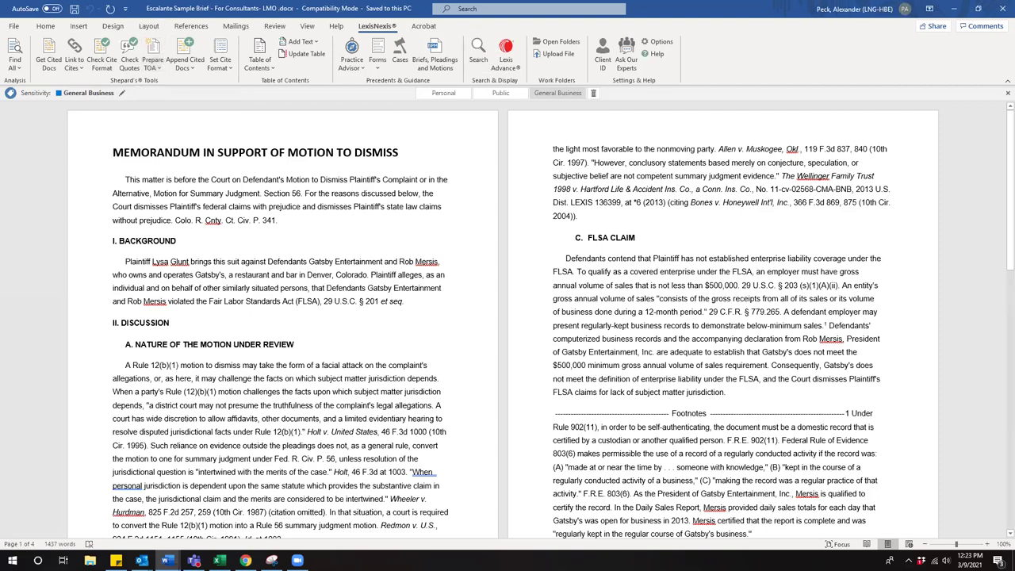
Step: Return to Document1 and run Check Cite Format on its citations using The Bluebook style guide with italicized case names
{"action": "mouse_move", "coordinate": [166, 560]}
{"action": "left_click", "coordinate": [276, 498]}
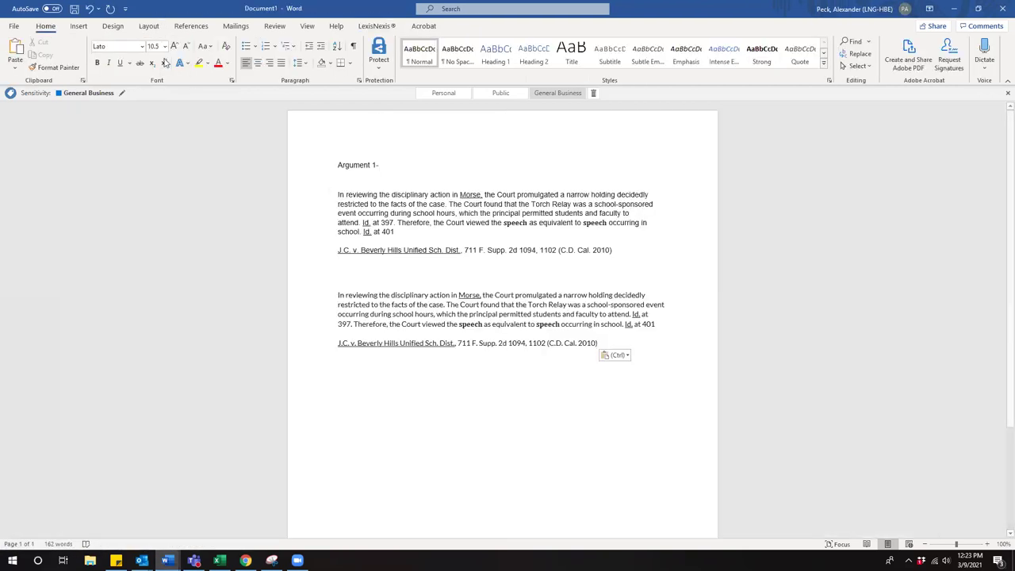
{"action": "left_click", "coordinate": [373, 27]}
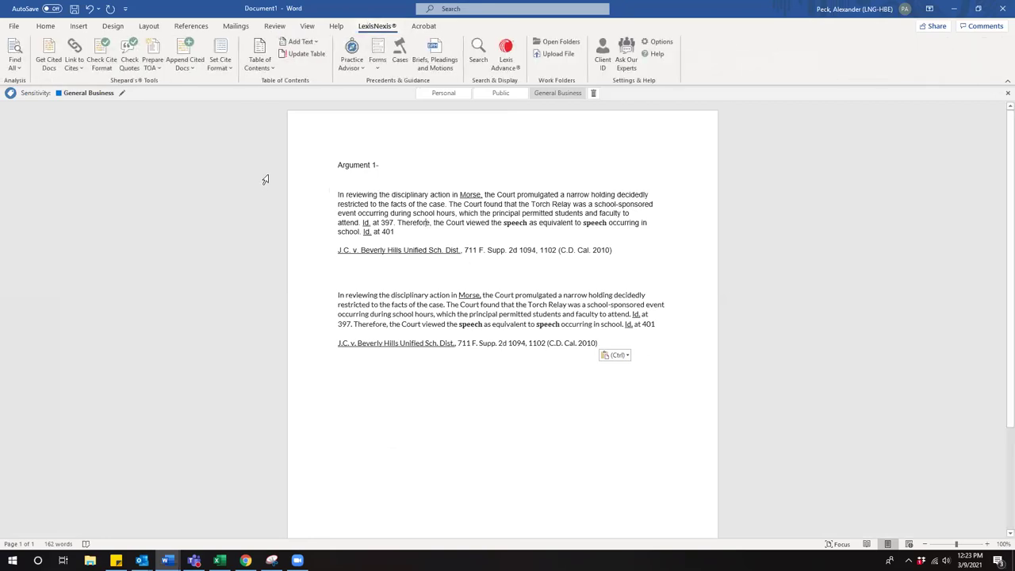
{"action": "left_click", "coordinate": [103, 51]}
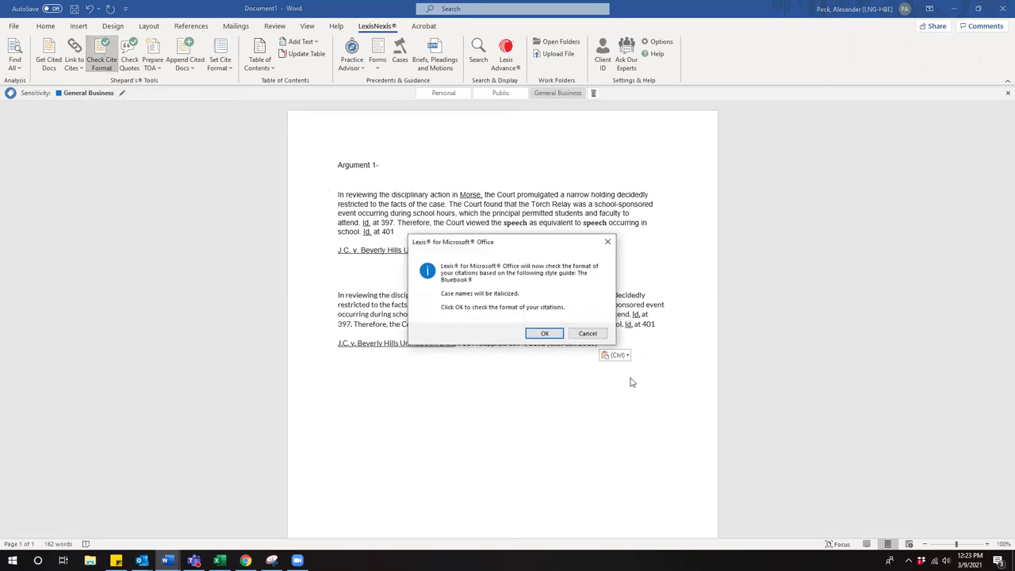
{"action": "left_click", "coordinate": [544, 333]}
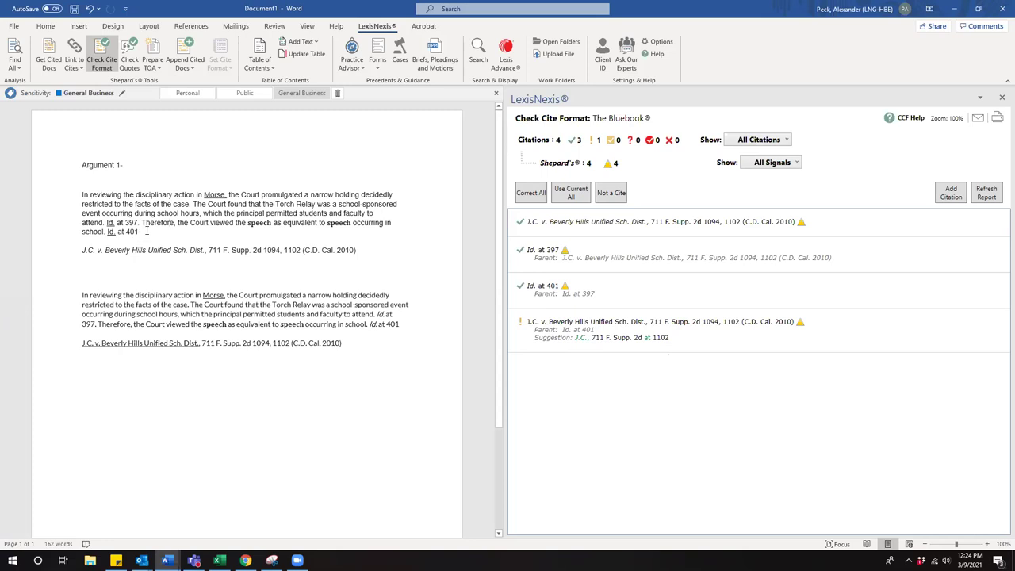
Step: Examine the first passage's Id. references and the format check details for its J.C. v. Beverly Hills citation
{"action": "left_click_drag", "start_coordinate": [139, 228], "coordinate": [108, 231]}
{"action": "left_click", "coordinate": [233, 172]}
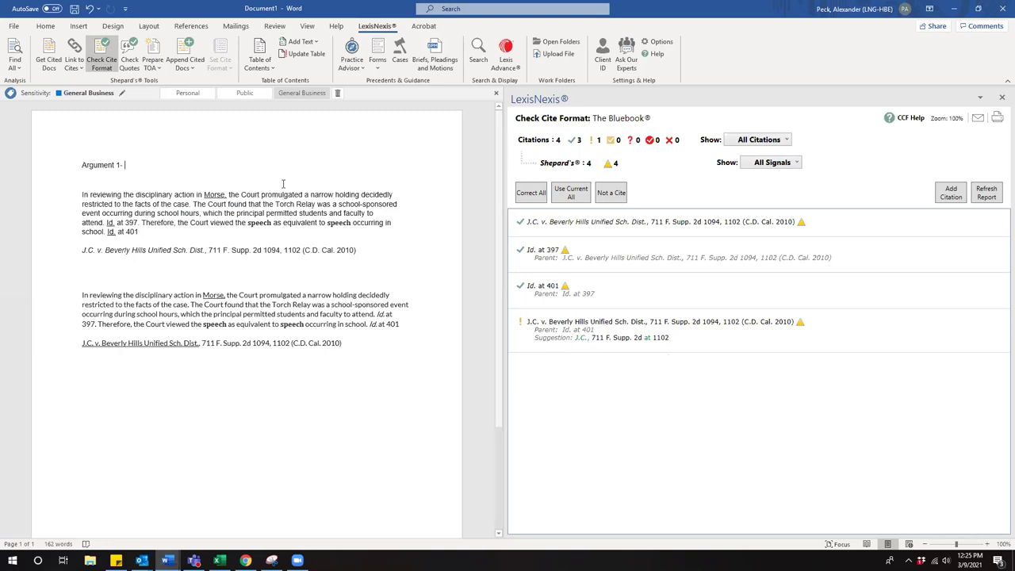
{"action": "left_click_drag", "start_coordinate": [144, 231], "coordinate": [69, 198]}
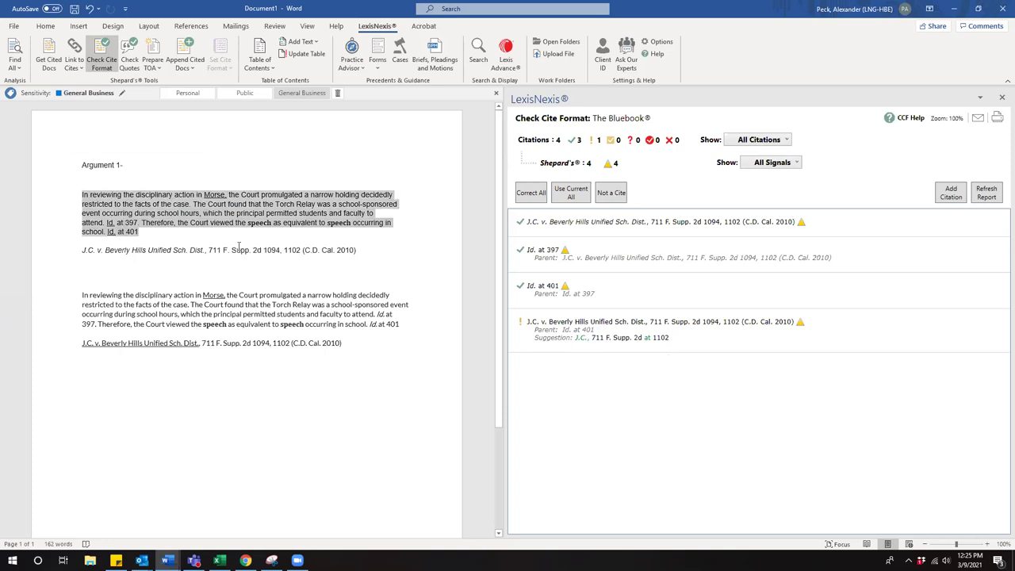
{"action": "left_click", "coordinate": [238, 248]}
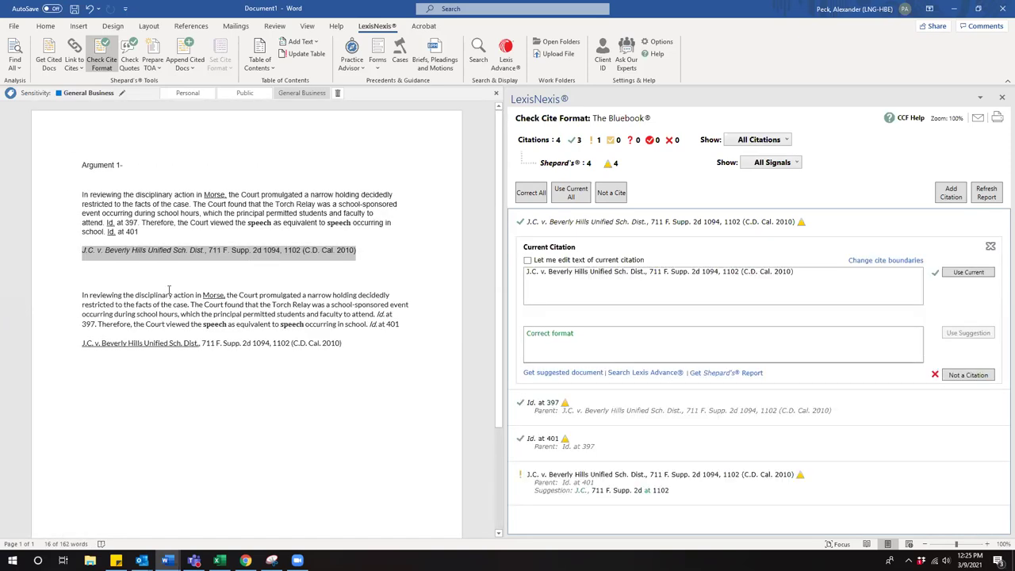
{"action": "mouse_move", "coordinate": [212, 194]}
{"action": "left_mouse_down"}
{"action": "mouse_move", "coordinate": [195, 195]}
{"action": "mouse_move", "coordinate": [213, 194]}
{"action": "left_mouse_up"}
{"action": "left_click", "coordinate": [214, 232]}
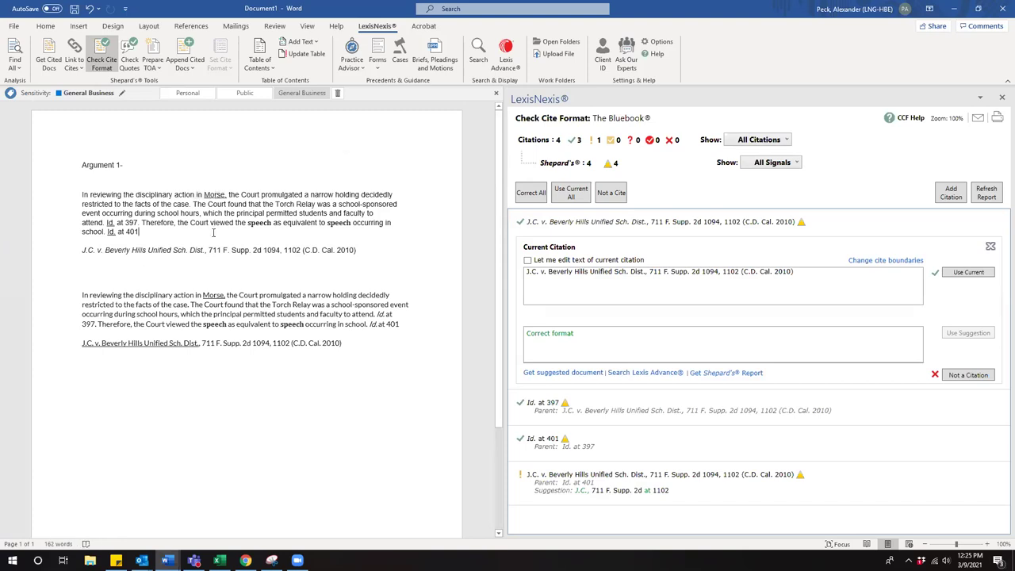
{"action": "left_click_drag", "start_coordinate": [358, 250], "coordinate": [62, 189]}
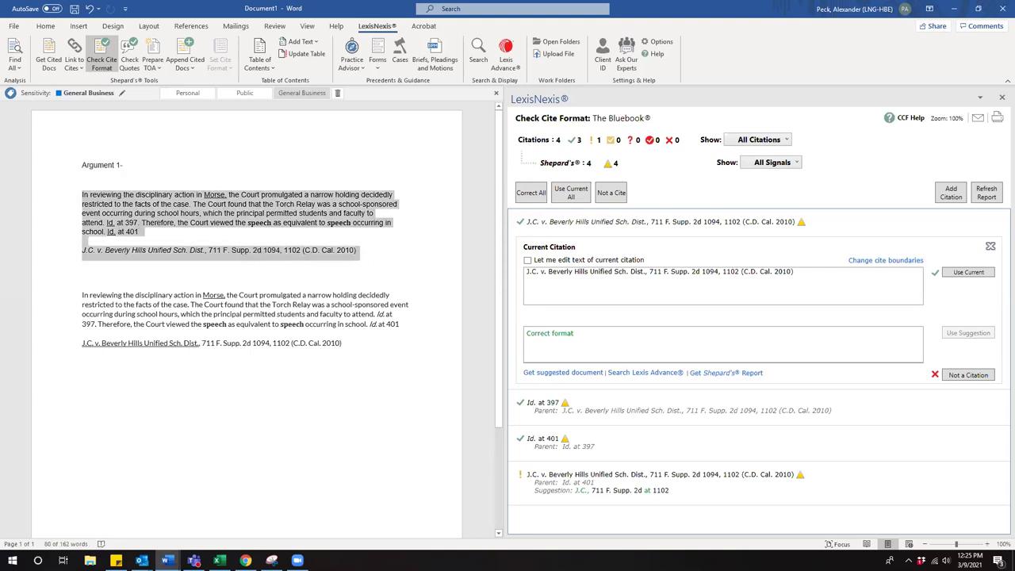
Step: Consult the opinion in Lexis+ and append "(citing Morse" after the first J.C. v. Beverly Hills citation in Document1
{"action": "left_click", "coordinate": [246, 560]}
{"action": "scroll", "coordinate": [310, 463], "scroll_direction": "down", "scroll_amount": 10}
{"action": "scroll", "coordinate": [315, 444], "scroll_direction": "down", "scroll_amount": 15}
{"action": "scroll", "coordinate": [352, 363], "scroll_direction": "down", "scroll_amount": 20}
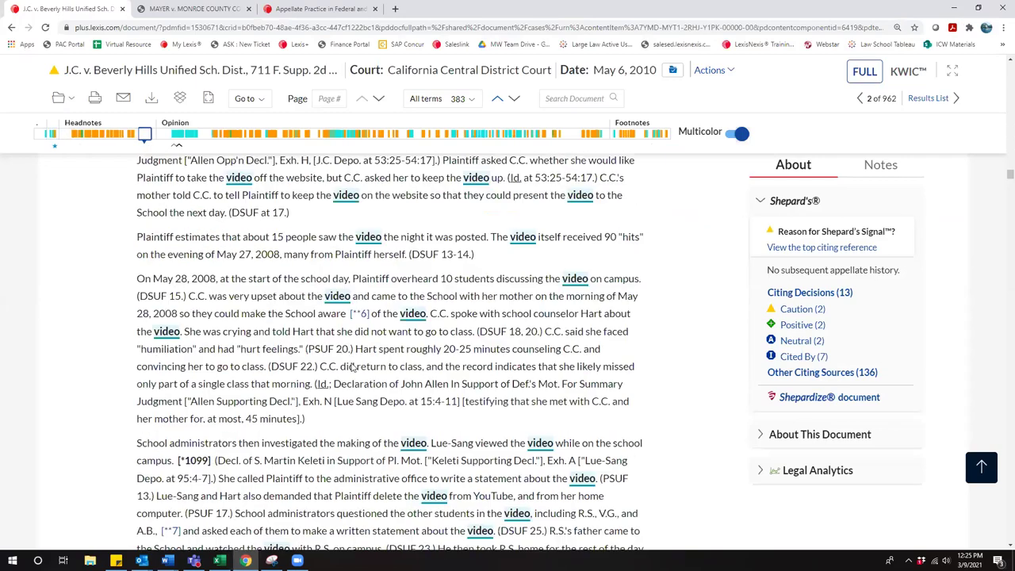
{"action": "scroll", "coordinate": [352, 363], "scroll_direction": "down", "scroll_amount": 3}
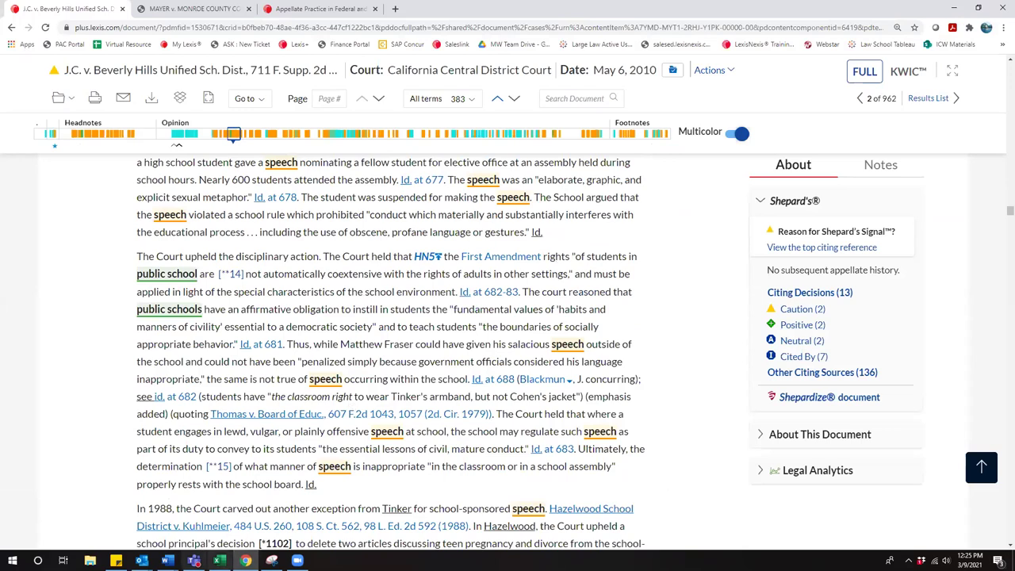
{"action": "mouse_move", "coordinate": [168, 560]}
{"action": "left_click", "coordinate": [285, 515]}
{"action": "left_click", "coordinate": [149, 263]}
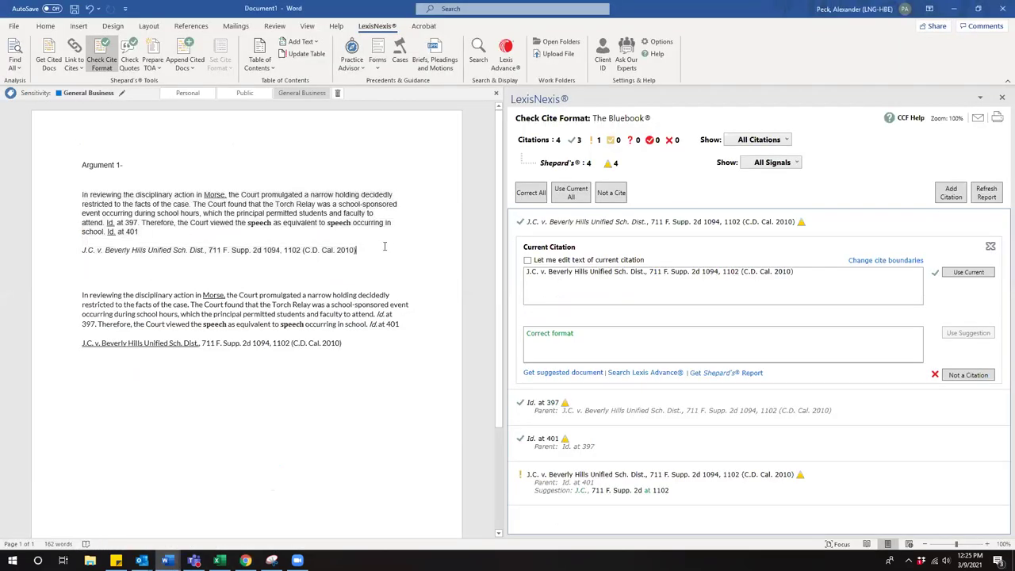
{"action": "type", "text": "("}
{"action": "type", "text": "citing Morse"}
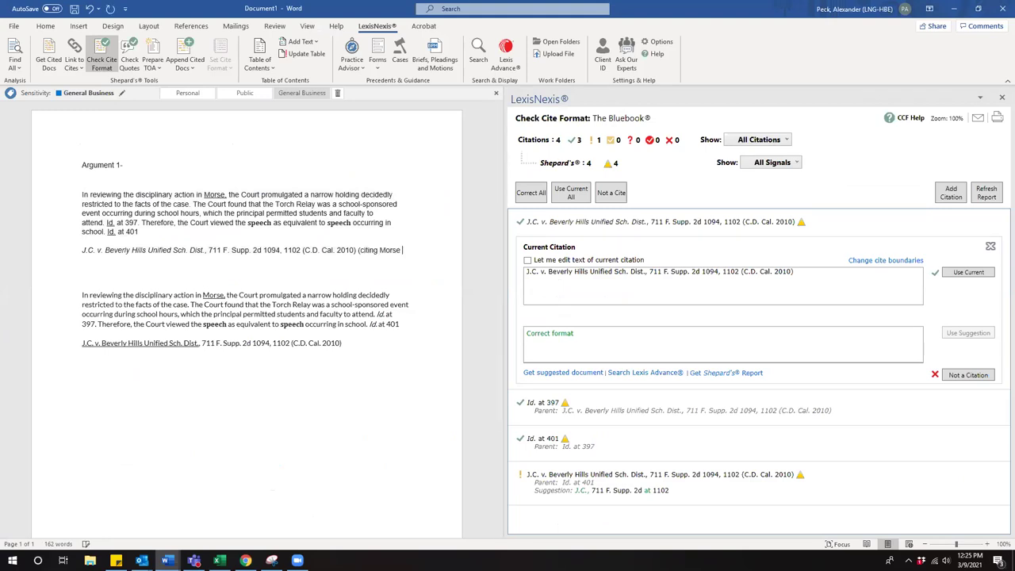
{"action": "key", "text": "BackSpace"}
Step: Select the text from "Id. at 397" through "Id. at 401" in the first passage to review its short-form citations
{"action": "triple_click", "coordinate": [187, 244]}
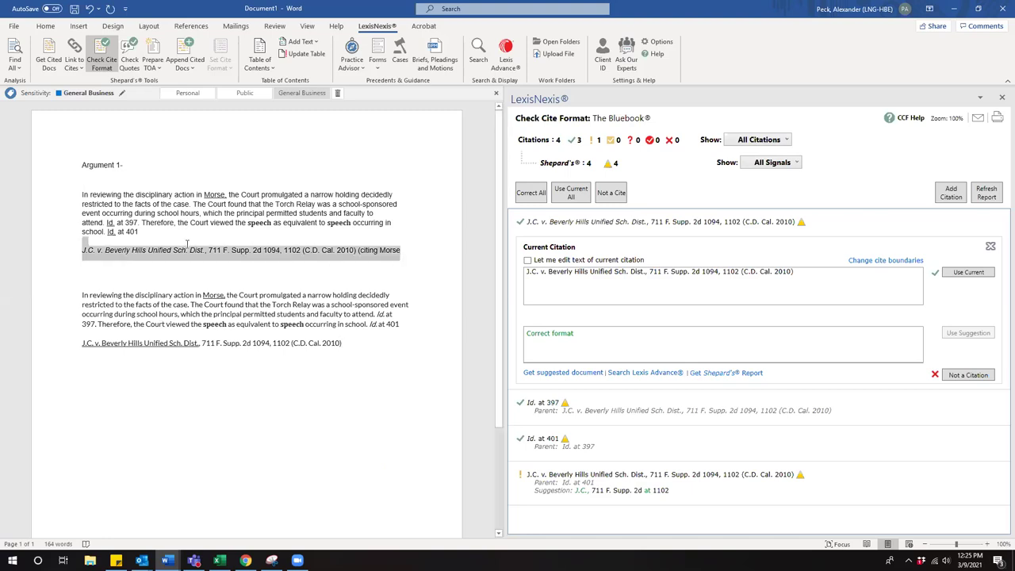
{"action": "left_click_drag", "start_coordinate": [187, 246], "coordinate": [168, 234]}
{"action": "left_click", "coordinate": [110, 224], "text": "shift"}
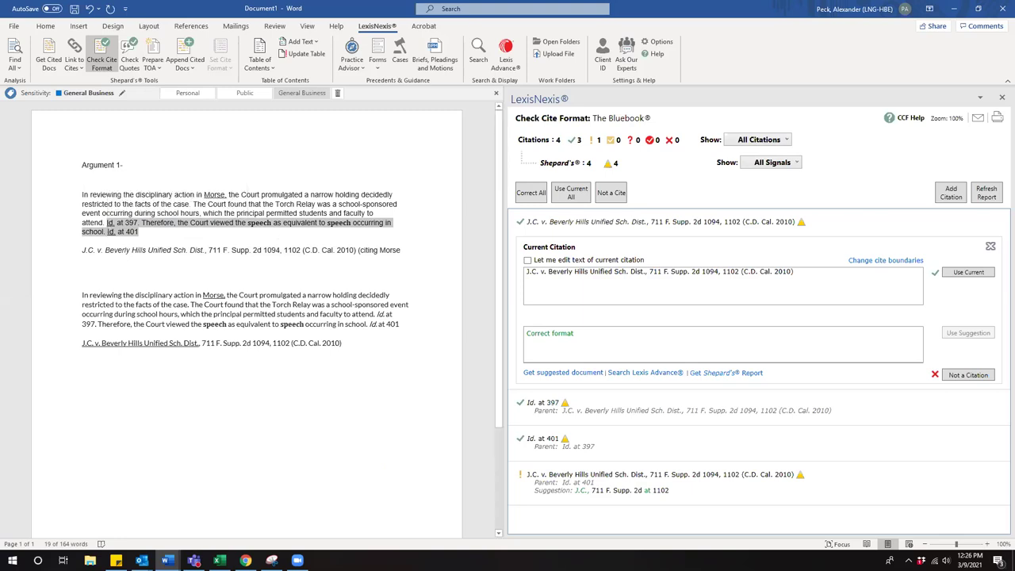
Step: Switch to the Appellate Practice in Federal and State Courts contents in Chrome and expand Chapter 10: Writing Appellate Briefs
{"action": "left_click", "coordinate": [245, 560]}
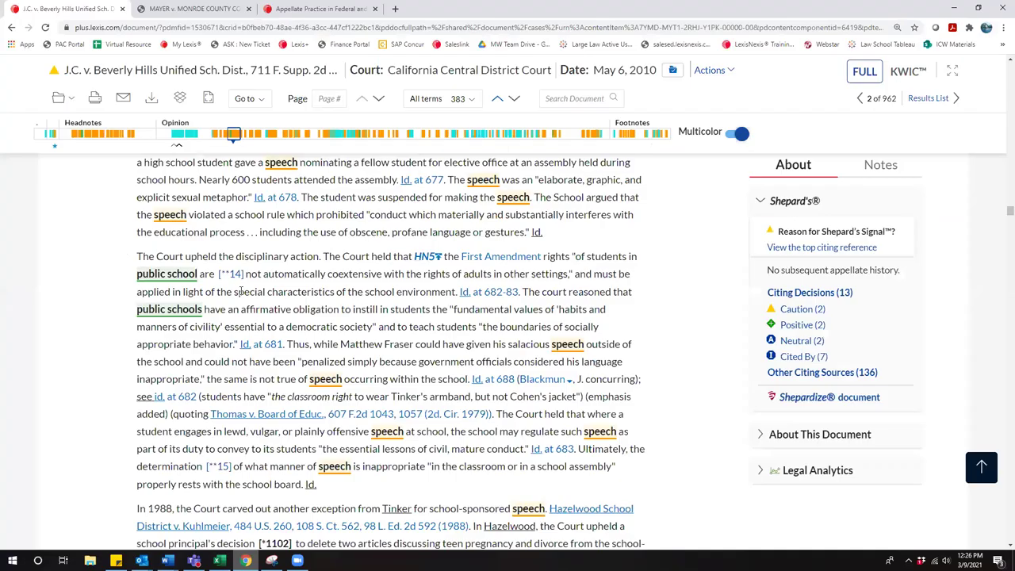
{"action": "left_click", "coordinate": [344, 8]}
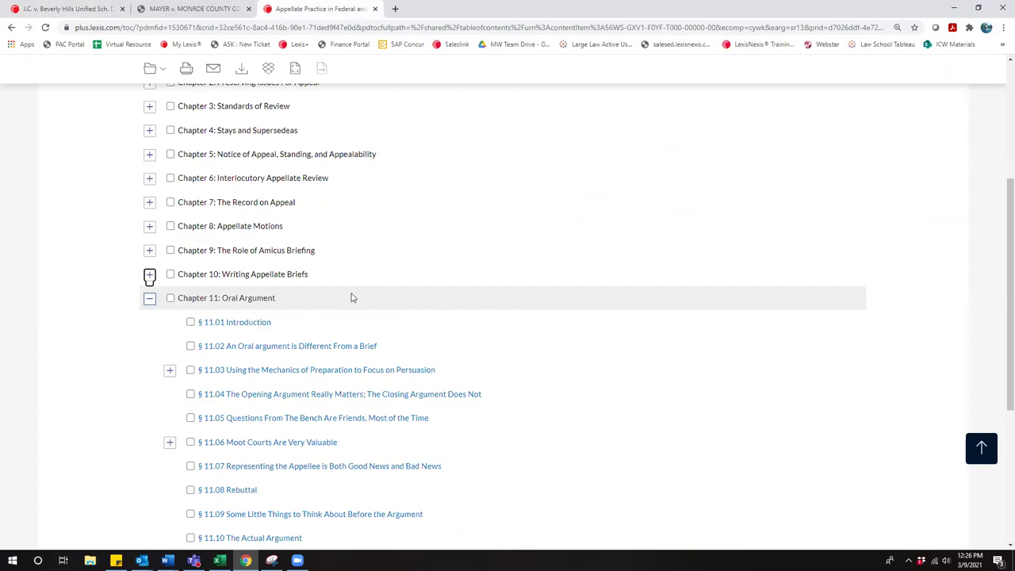
{"action": "left_click", "coordinate": [149, 274]}
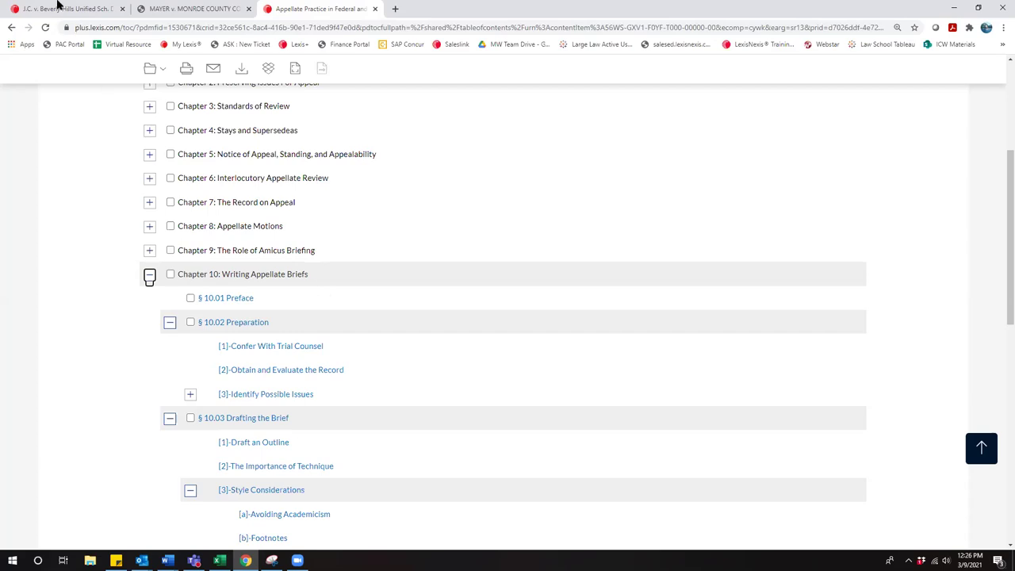
{"action": "left_click", "coordinate": [60, 8]}
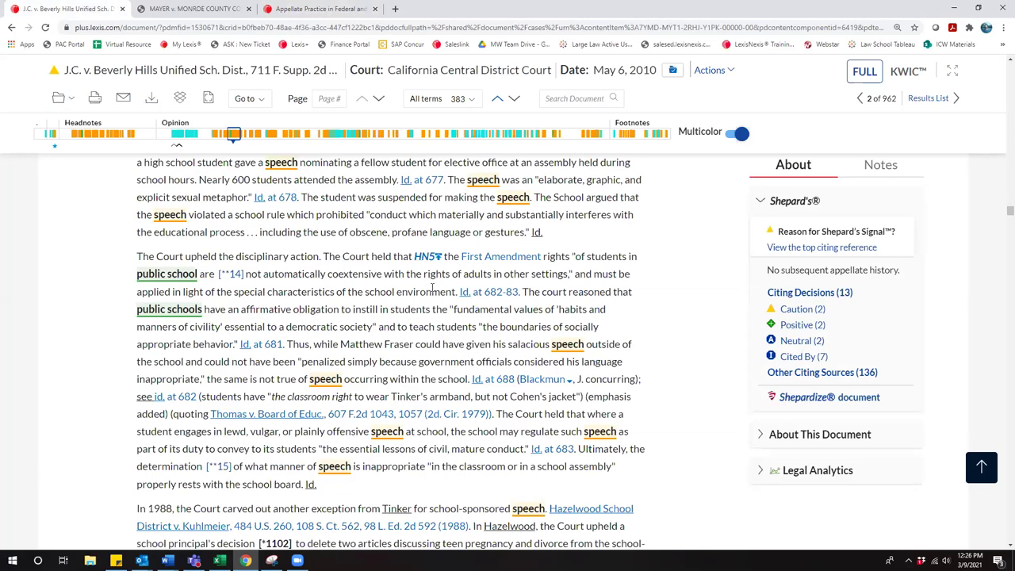
{"action": "left_click", "coordinate": [315, 8]}
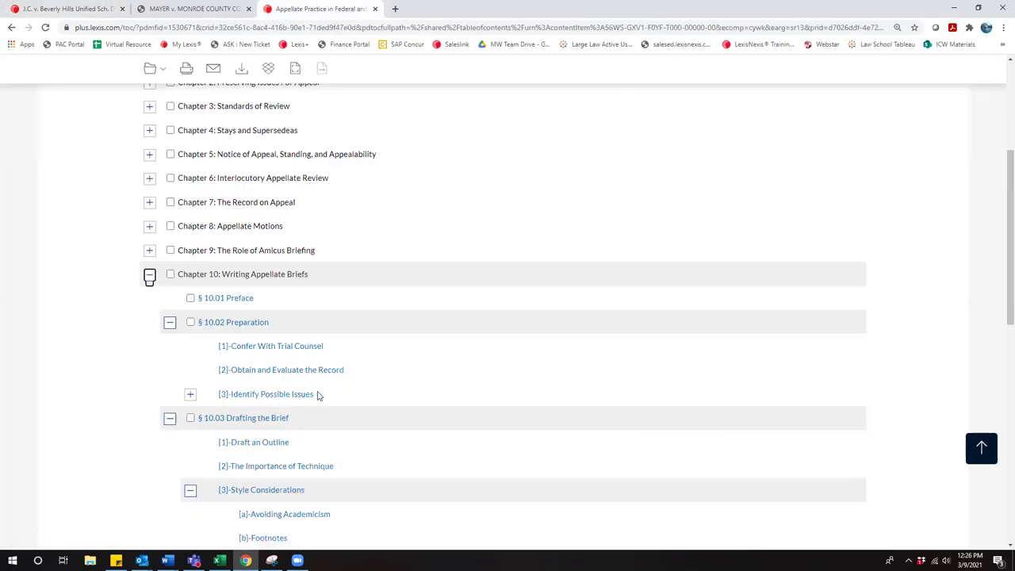
Step: Open § 10.03 Drafting the Brief and read its guidance on drafting an outline and the importance of technique
{"action": "scroll", "coordinate": [287, 420], "scroll_direction": "down", "scroll_amount": 1}
{"action": "left_click", "coordinate": [264, 382]}
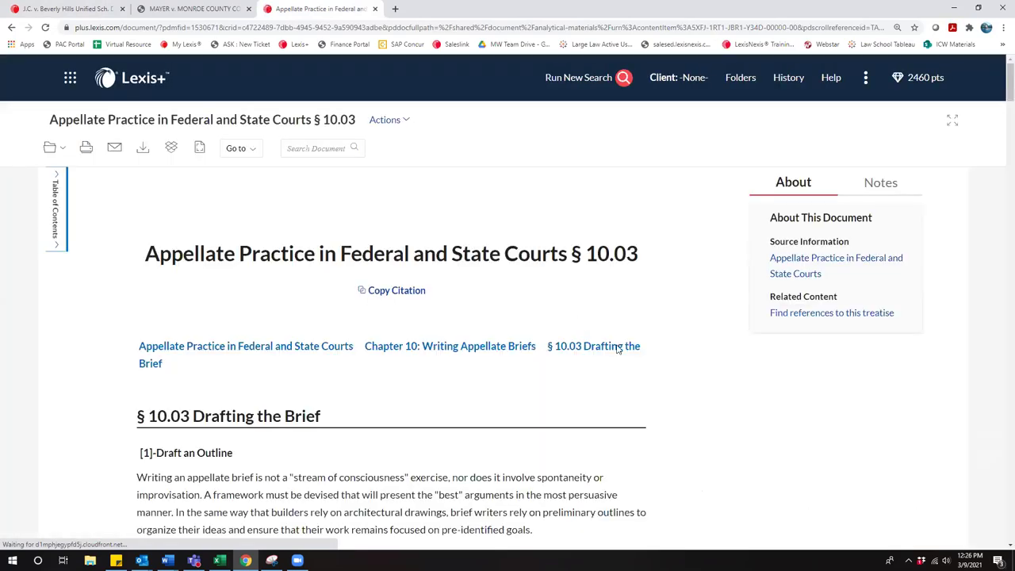
{"action": "scroll", "coordinate": [478, 353], "scroll_direction": "down", "scroll_amount": 8}
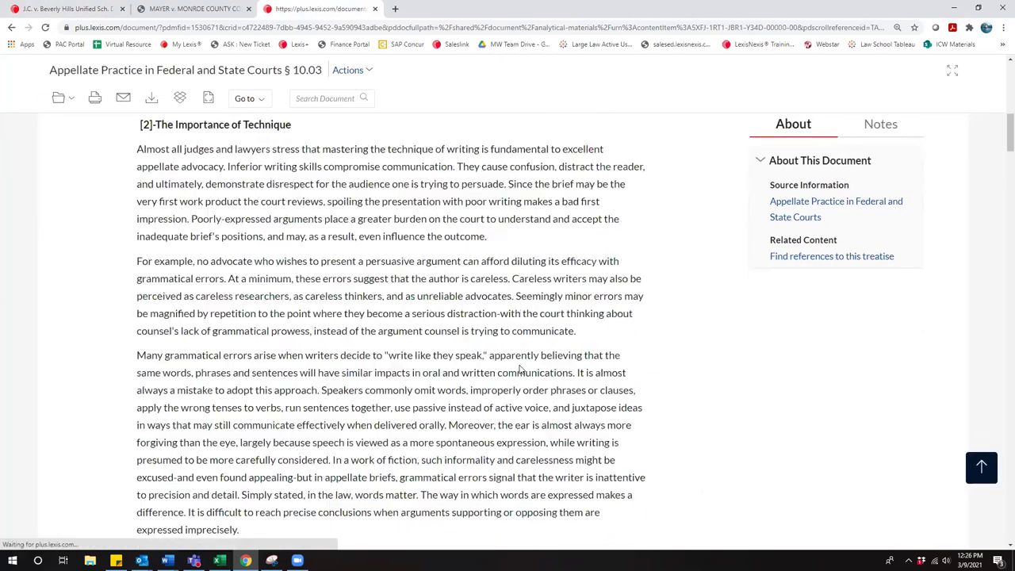
Step: Read the grammar guidance under The Importance of Technique, and return to the beginning of § 10.03
{"action": "scroll", "coordinate": [519, 365], "scroll_direction": "down", "scroll_amount": 7}
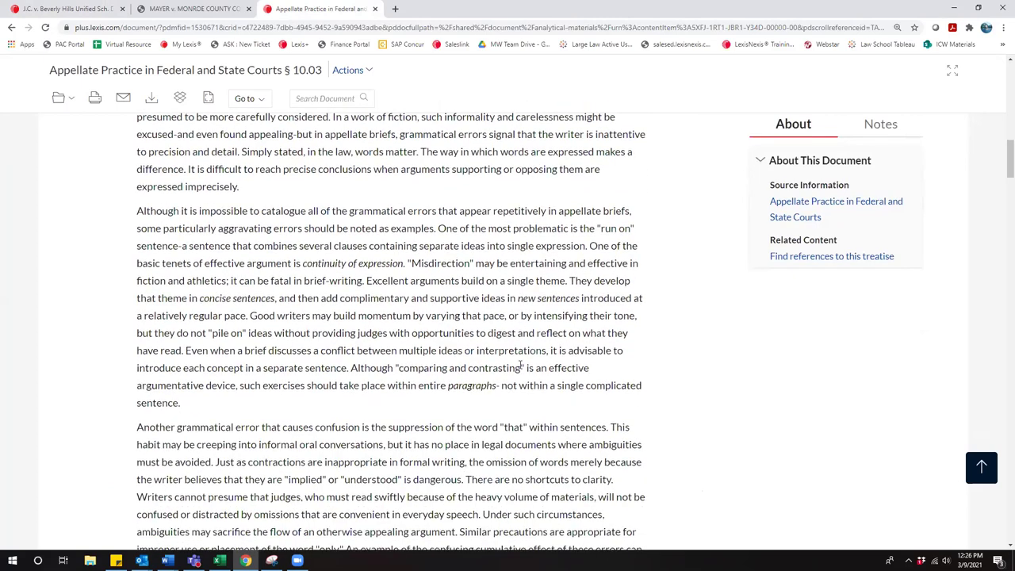
{"action": "scroll", "coordinate": [520, 369], "scroll_direction": "up", "scroll_amount": 4}
{"action": "scroll", "coordinate": [521, 369], "scroll_direction": "up", "scroll_amount": 15}
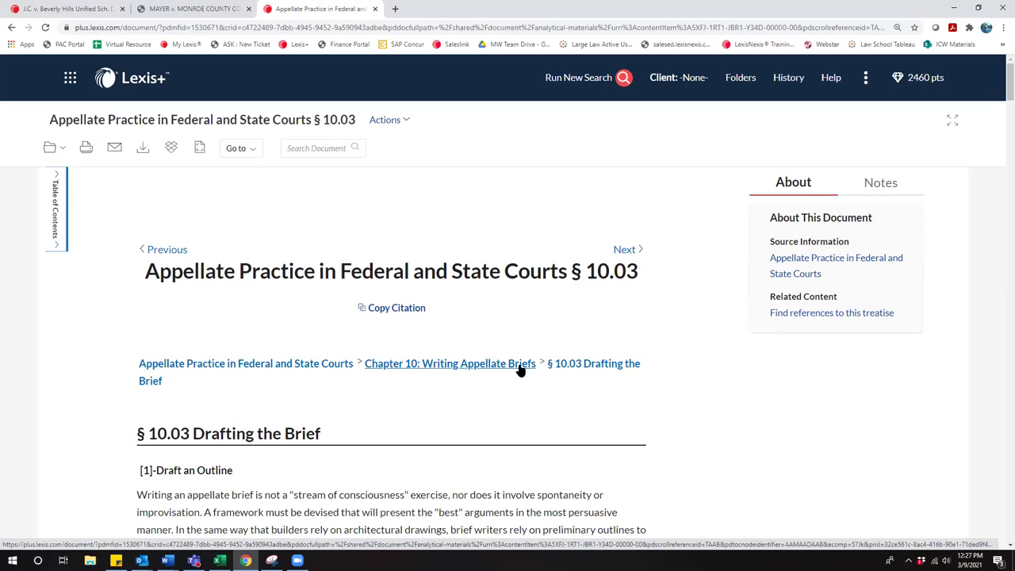
Step: Search Google in a new browser tab for "point made ross guberman"
{"action": "right_click", "coordinate": [519, 366]}
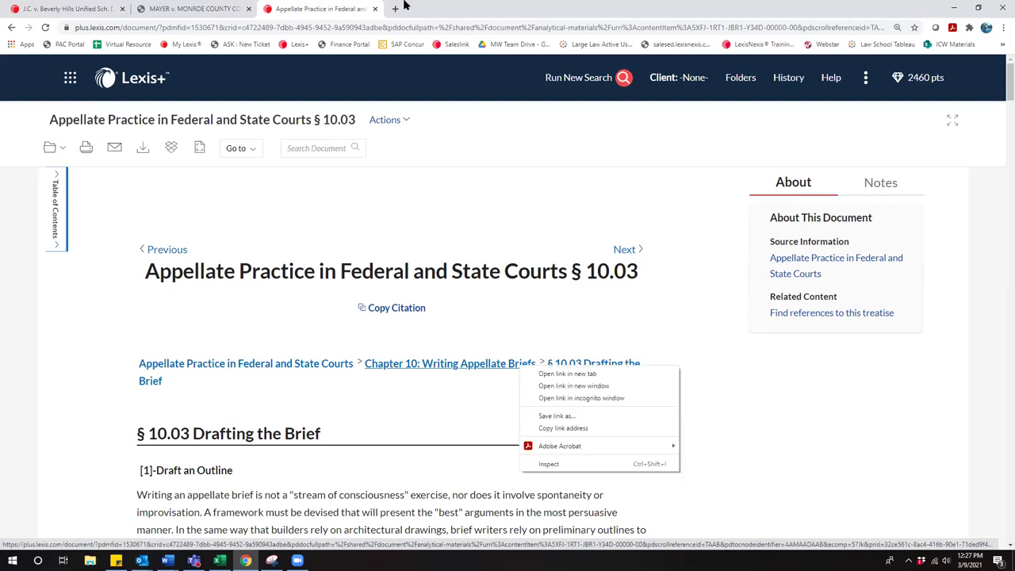
{"action": "left_click", "coordinate": [555, 374]}
{"action": "left_click", "coordinate": [394, 10]}
{"action": "type", "text": "P"}
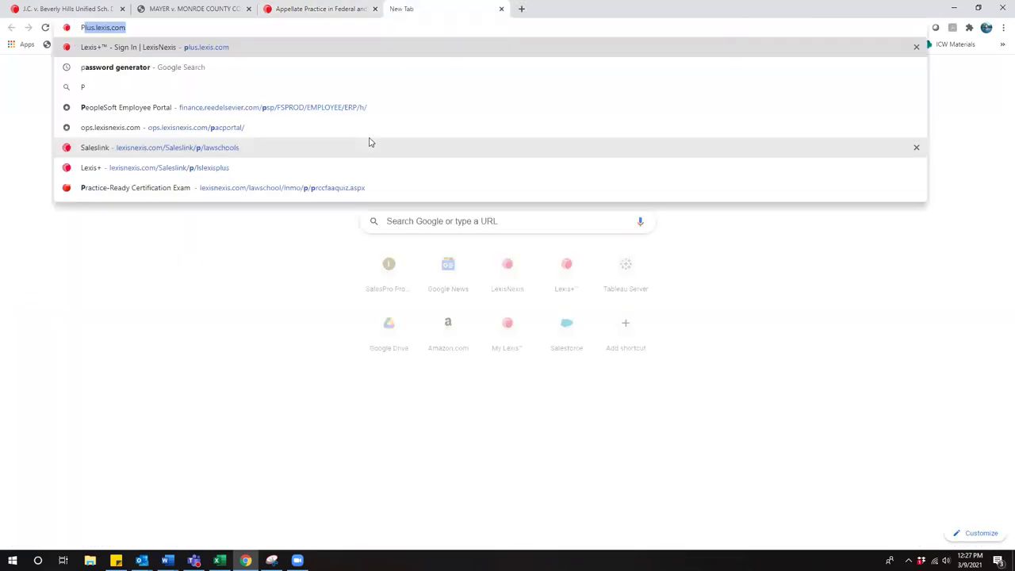
{"action": "type", "text": "oint Made"}
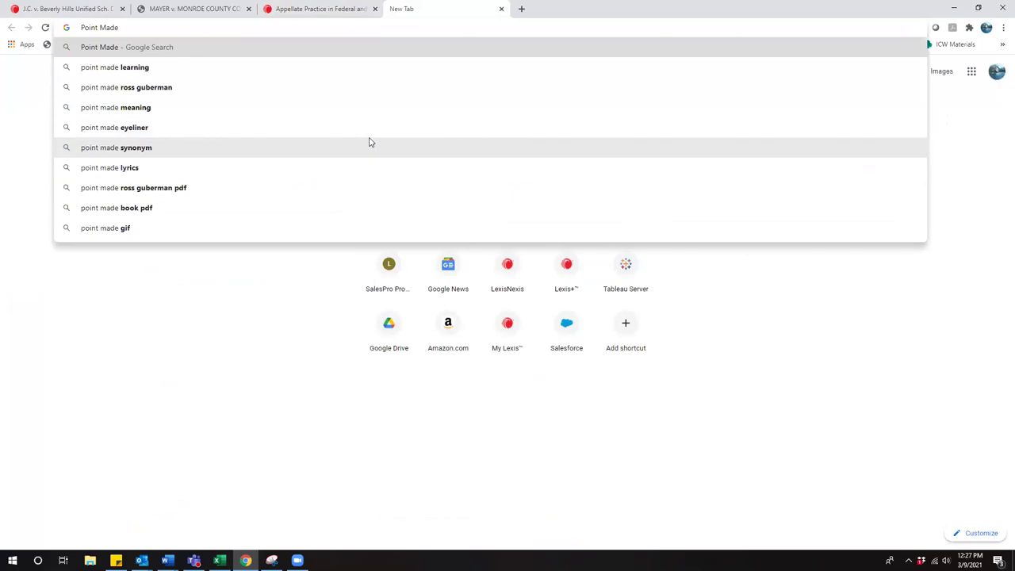
{"action": "left_click", "coordinate": [262, 88]}
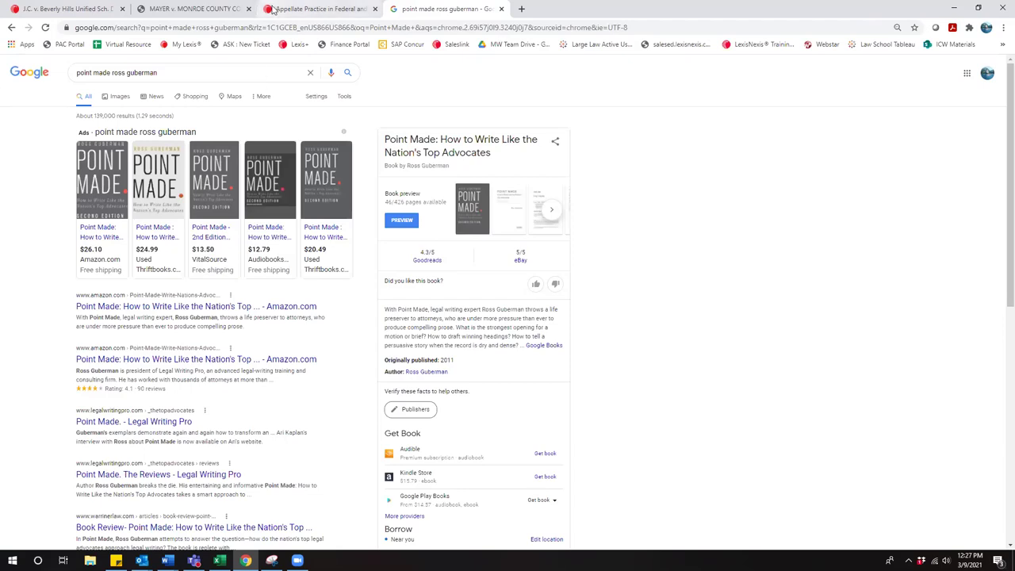
Step: Return to the J.C. v. Beverly Hills opinion, and switch to Document1 in Word to review its citation format check
{"action": "left_click", "coordinate": [297, 6]}
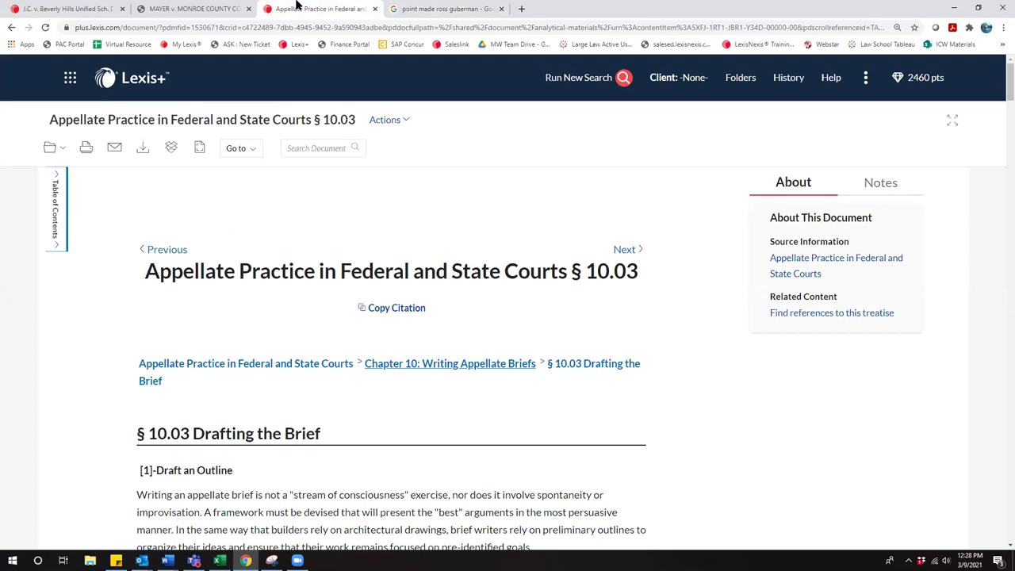
{"action": "left_click", "coordinate": [48, 8]}
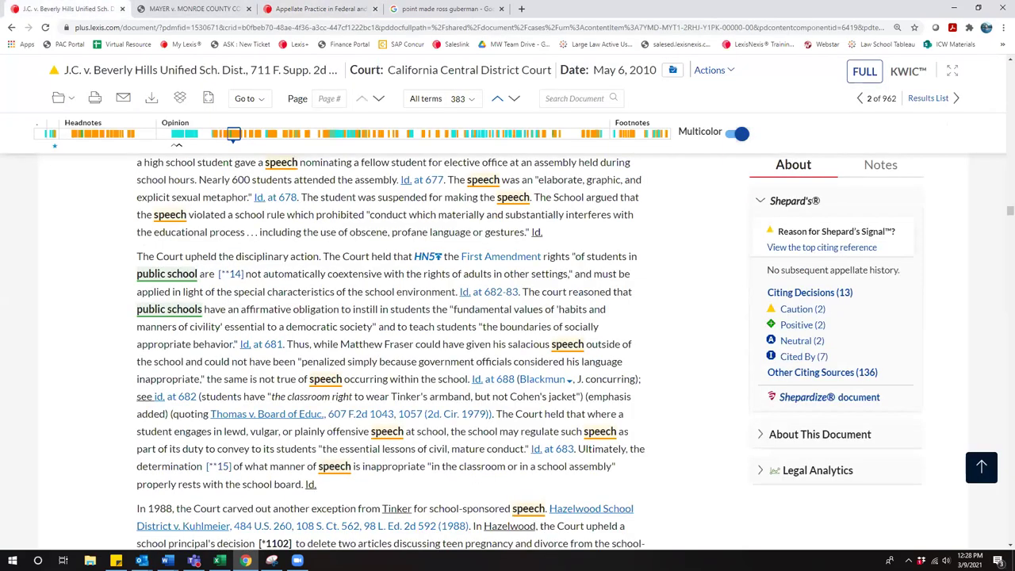
{"action": "mouse_move", "coordinate": [167, 560]}
{"action": "left_click", "coordinate": [265, 524]}
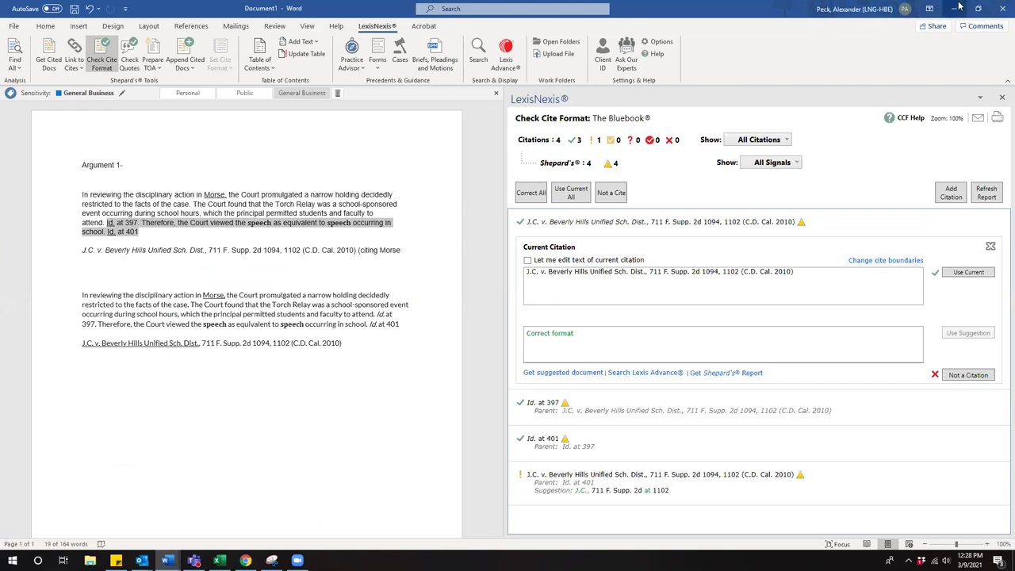
Step: Switch back to the opinion in Chrome and open the LexisNexis Law School home page from Lexis+
{"action": "key", "text": "alt+Tab"}
{"action": "scroll", "coordinate": [430, 248], "scroll_direction": "up", "scroll_amount": 20}
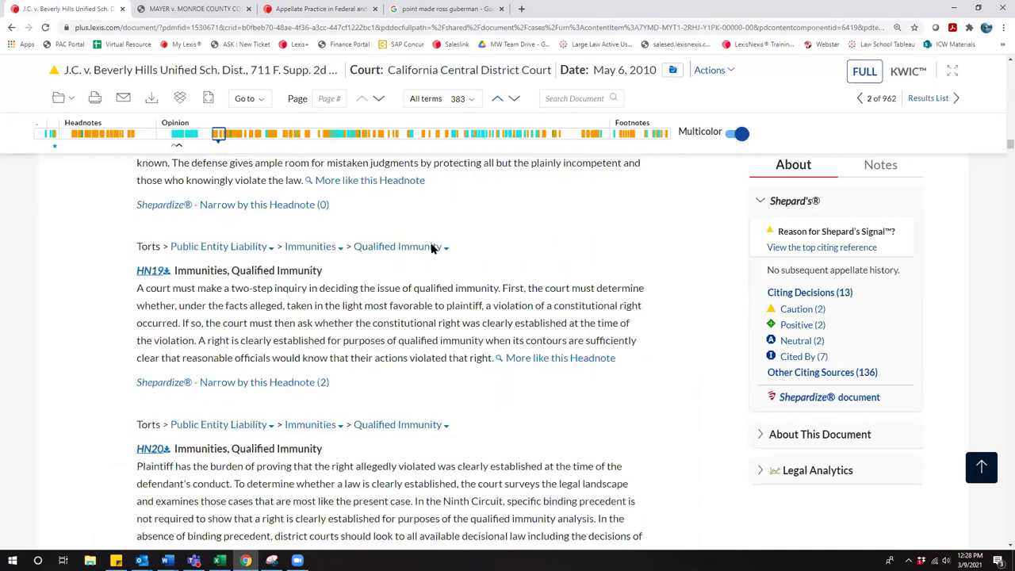
{"action": "scroll", "coordinate": [432, 248], "scroll_direction": "up", "scroll_amount": 5}
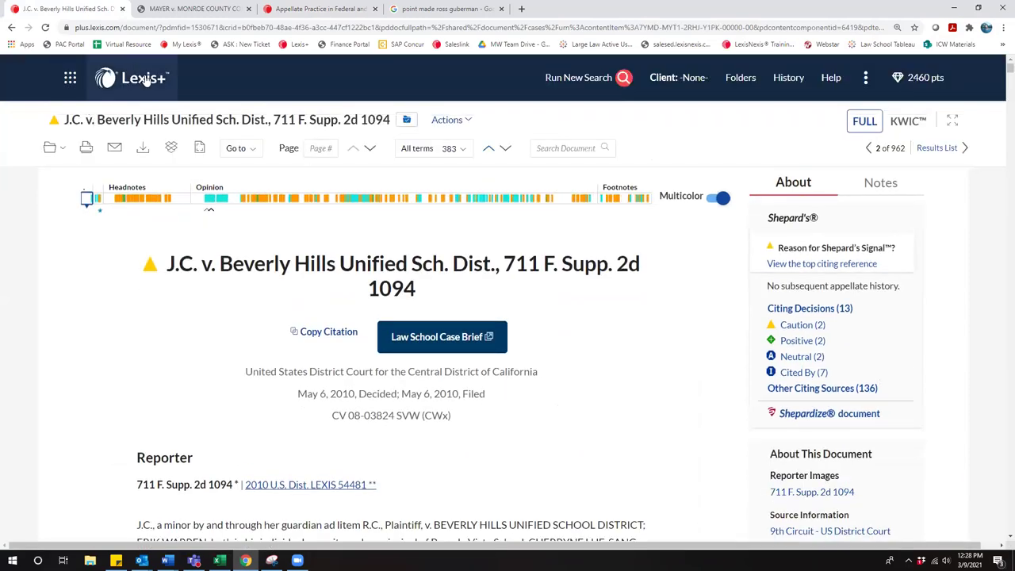
{"action": "left_click", "coordinate": [71, 81]}
{"action": "left_click", "coordinate": [121, 188]}
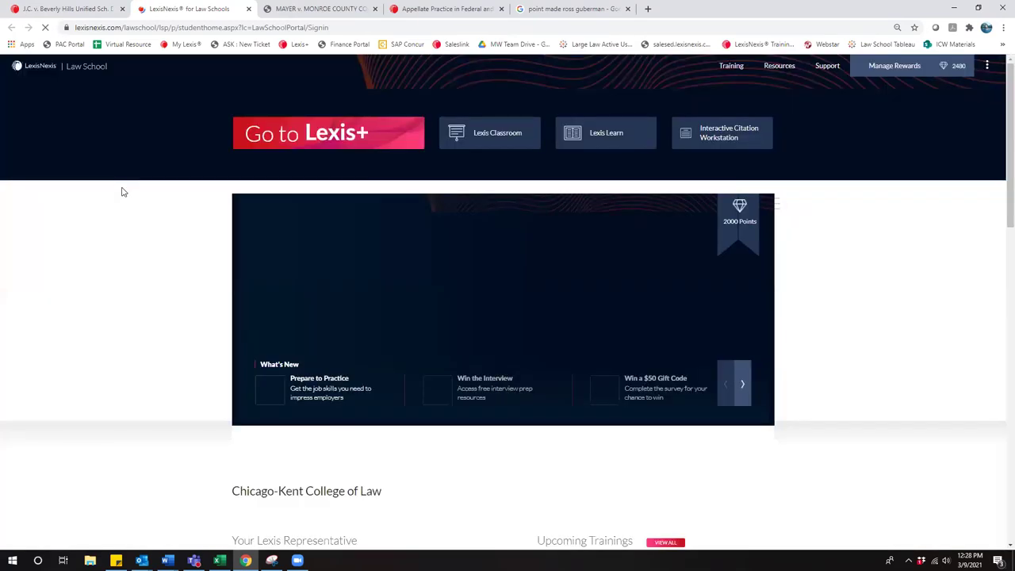
{"action": "scroll", "coordinate": [632, 309], "scroll_direction": "down", "scroll_amount": 1}
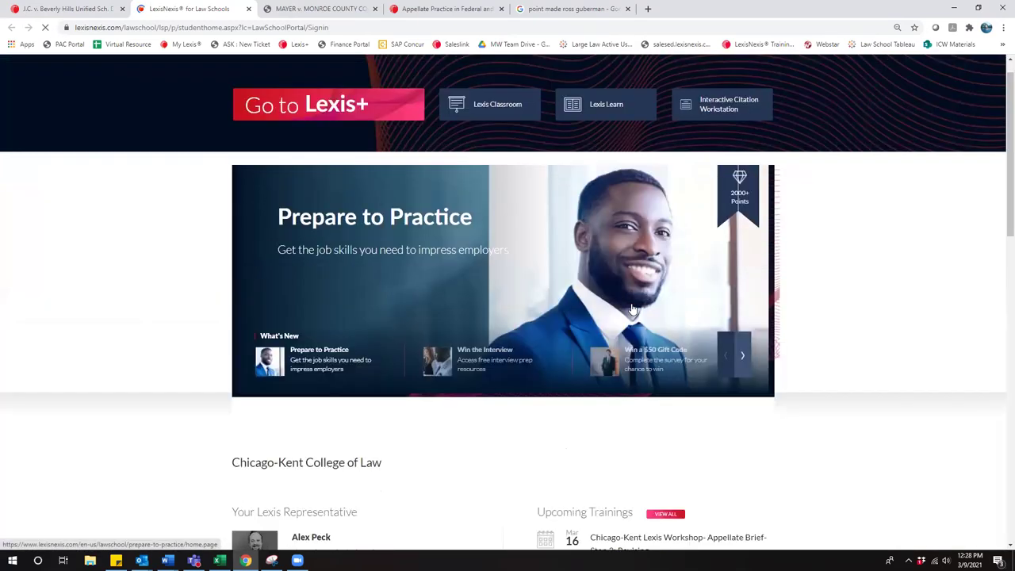
{"action": "scroll", "coordinate": [779, 102], "scroll_direction": "up", "scroll_amount": 1}
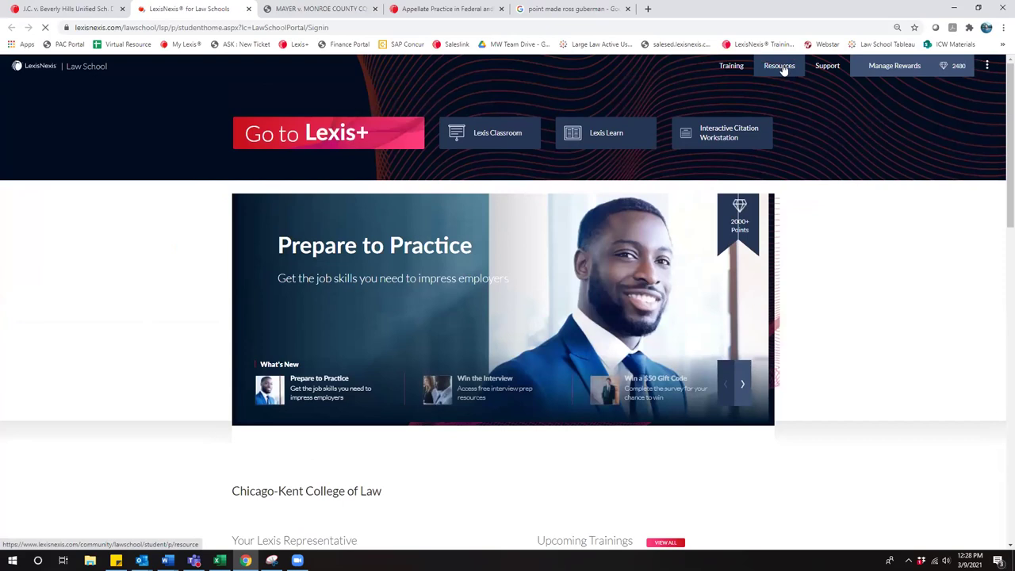
Step: Open the law school student resources and browse through to the Apps & Tools section
{"action": "left_click", "coordinate": [779, 66]}
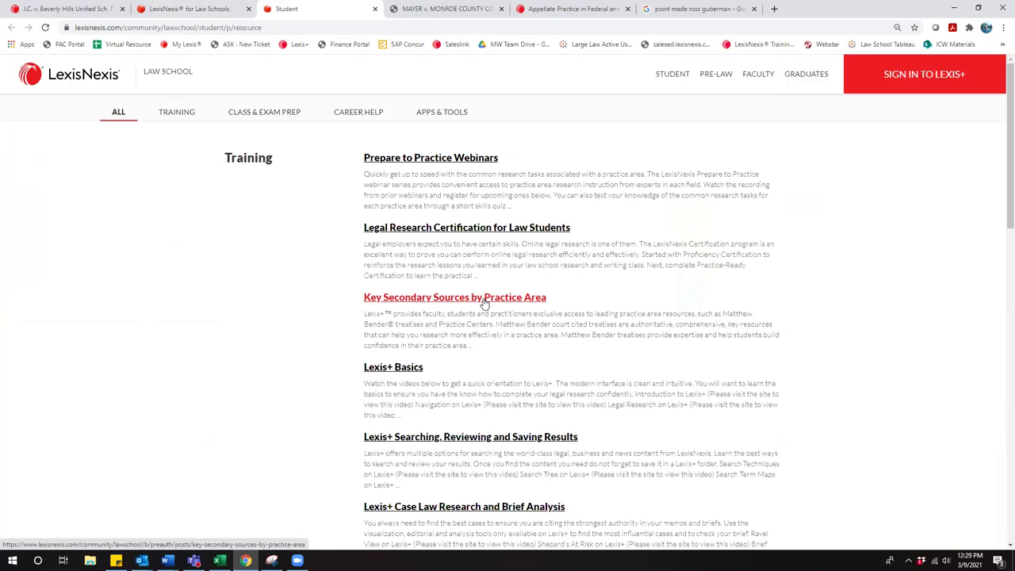
{"action": "scroll", "coordinate": [508, 313], "scroll_direction": "down", "scroll_amount": 3}
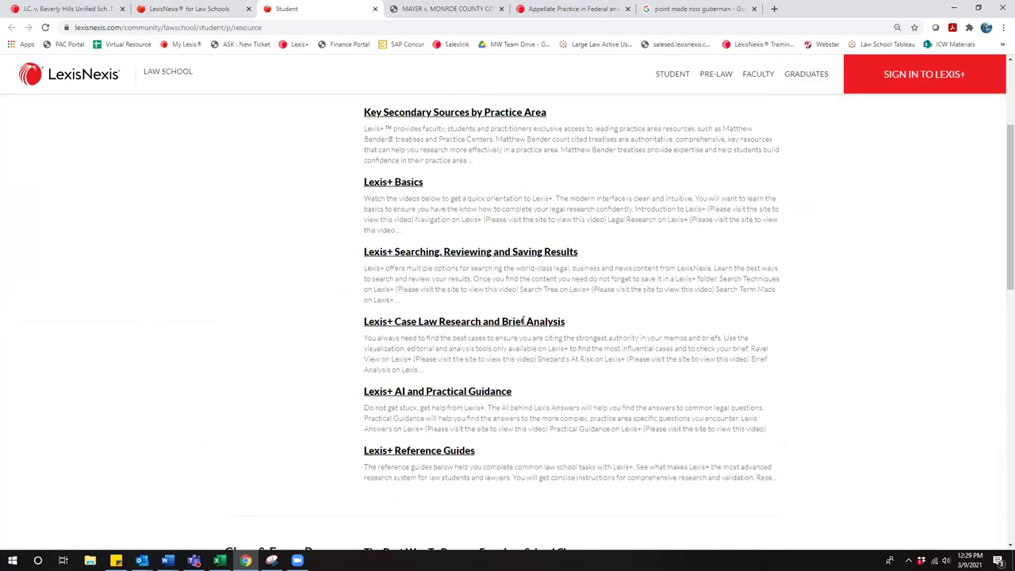
{"action": "scroll", "coordinate": [523, 321], "scroll_direction": "down", "scroll_amount": 6}
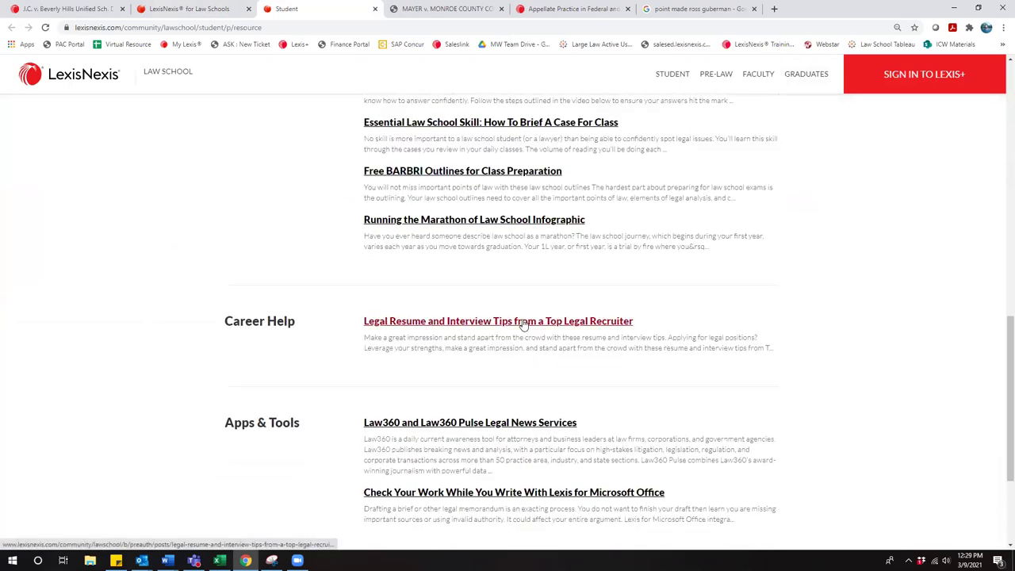
{"action": "scroll", "coordinate": [523, 324], "scroll_direction": "down", "scroll_amount": 3}
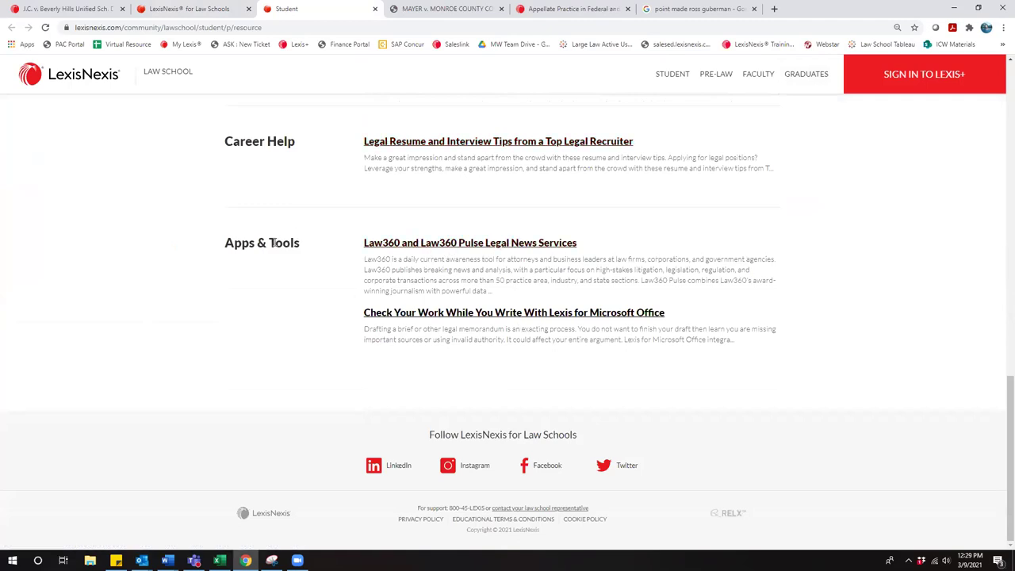
Step: Open the "Check Your Work While You Write With Lexis for Microsoft Office" article and follow its complimentary access link for Mac or PC
{"action": "left_click", "coordinate": [470, 316]}
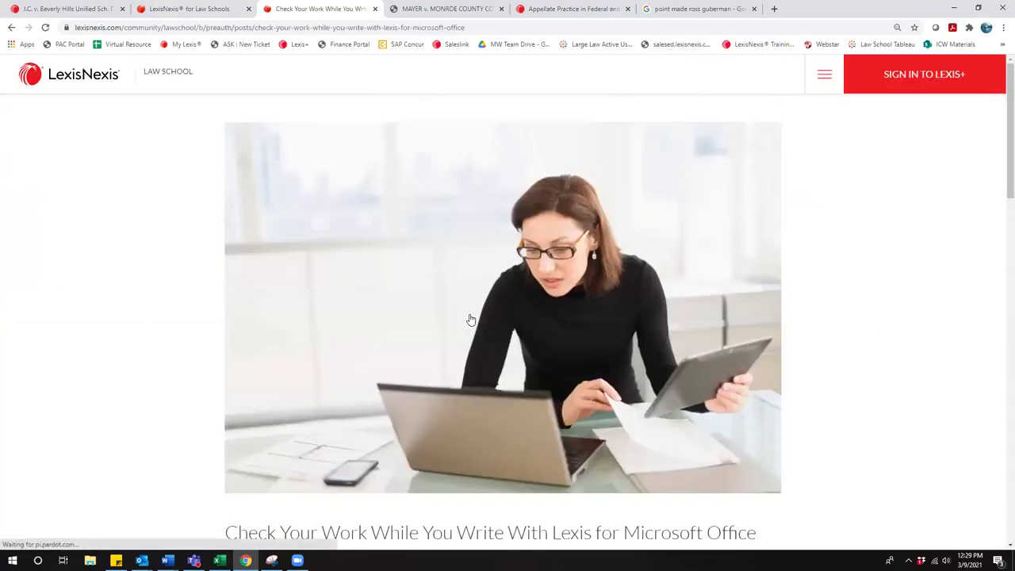
{"action": "scroll", "coordinate": [470, 319], "scroll_direction": "down", "scroll_amount": 10}
{"action": "scroll", "coordinate": [467, 318], "scroll_direction": "up", "scroll_amount": 6}
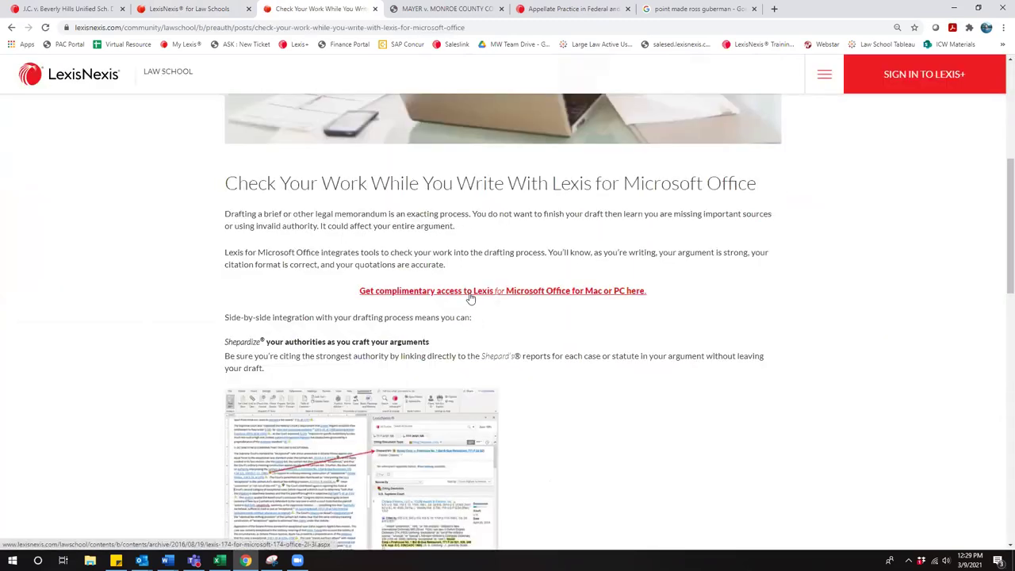
{"action": "left_click", "coordinate": [470, 291]}
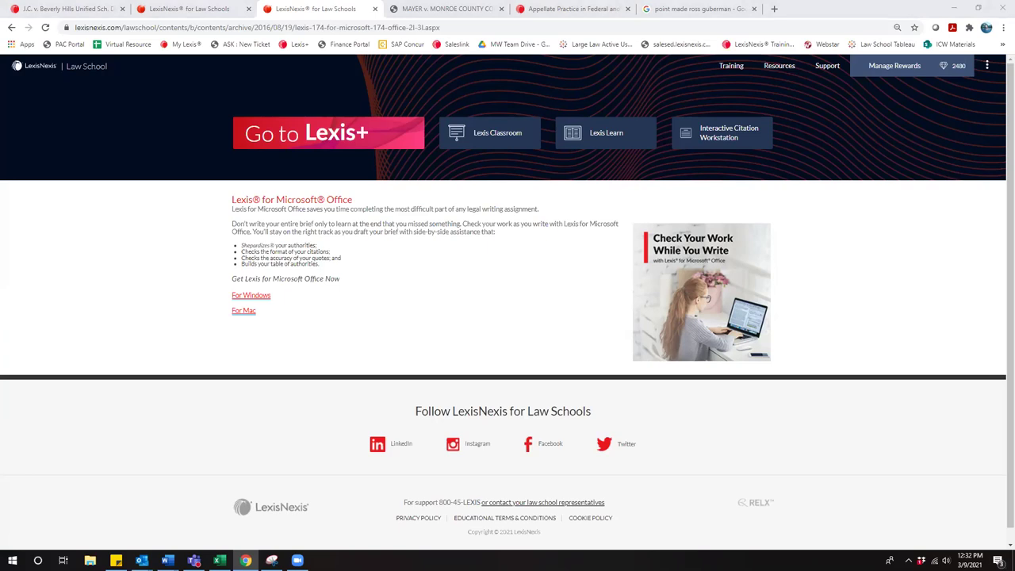
Step: Return to the Law School home page, open the recorded content announcement, and go to the "LexisNexis The Tools to Succeed" channel
{"action": "left_click", "coordinate": [77, 67]}
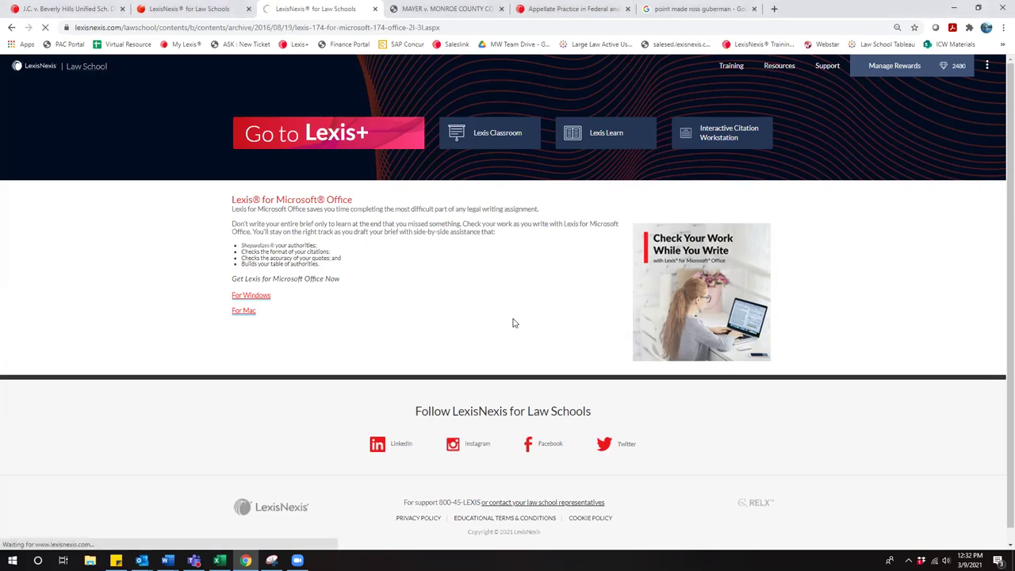
{"action": "scroll", "coordinate": [512, 322], "scroll_direction": "down", "scroll_amount": 5}
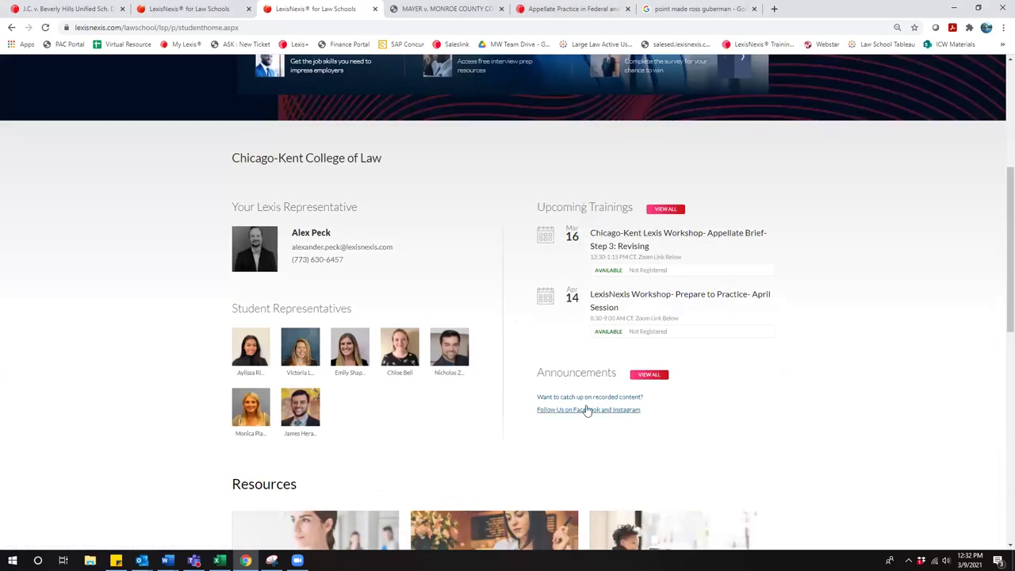
{"action": "left_click", "coordinate": [592, 398]}
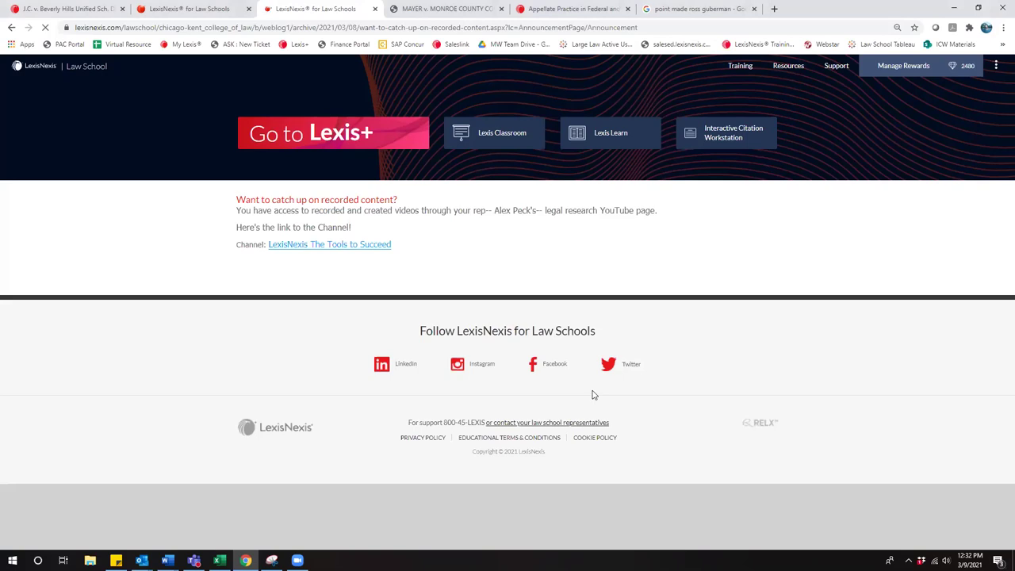
{"action": "left_click", "coordinate": [353, 245]}
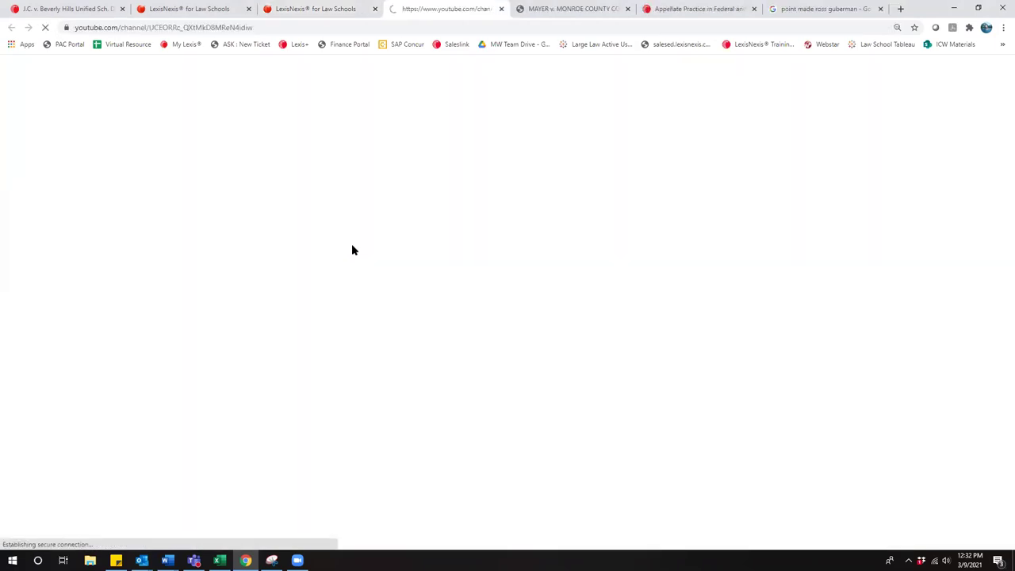